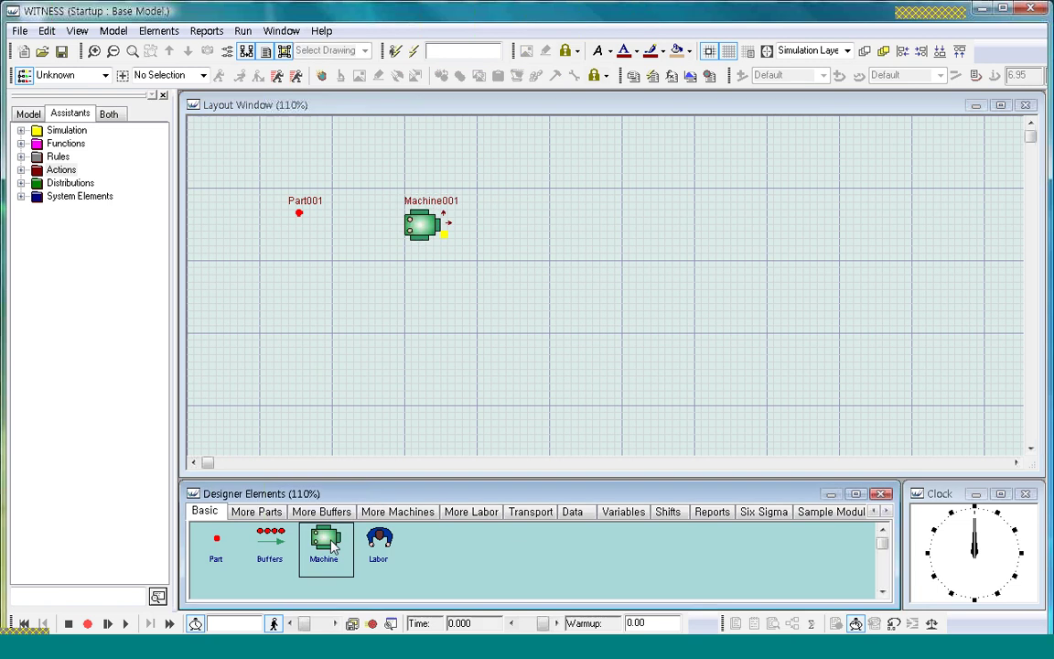
# Step: Place a second machine to the right of Machine001 and set Machine001's input rule to pull Part001 from the world
pyautogui.click(553, 195)
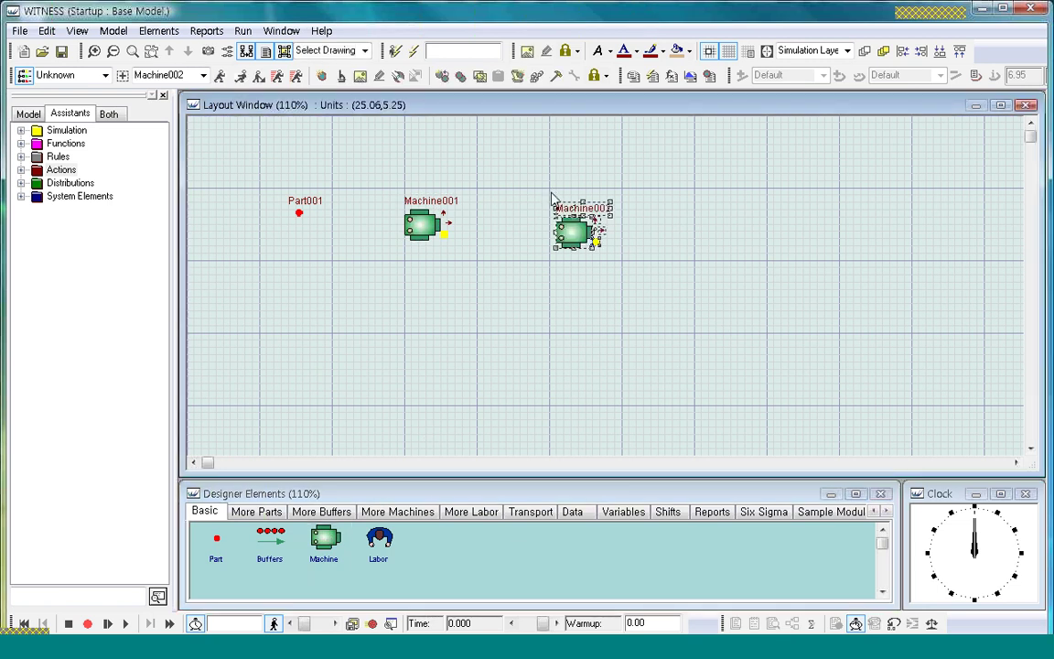
pyautogui.click(421, 229)
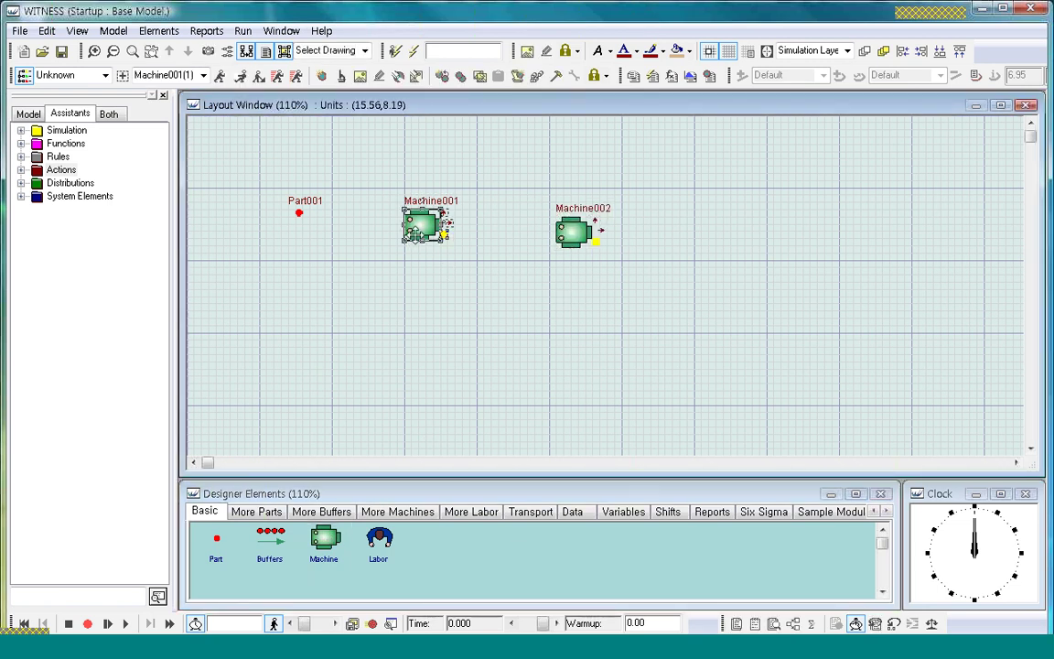
pyautogui.click(220, 75)
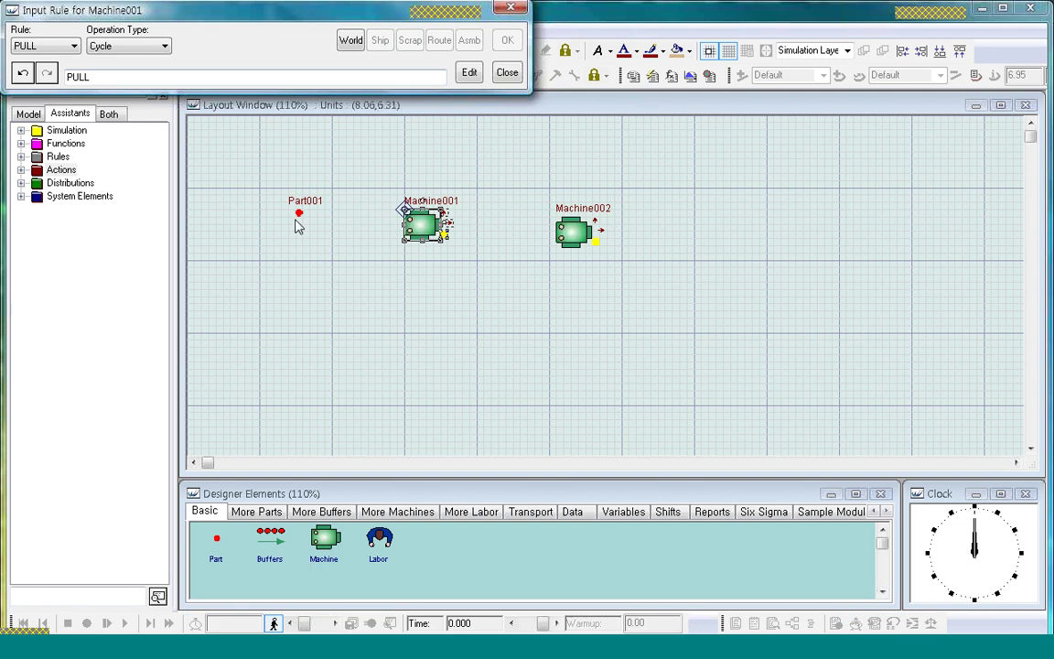
pyautogui.click(306, 202)
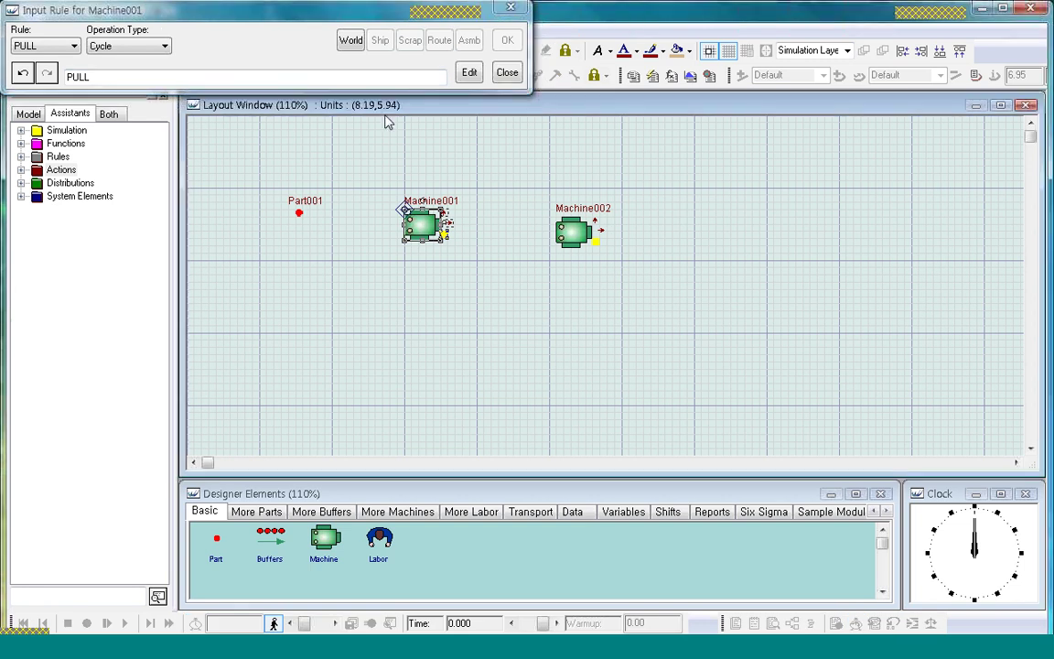
pyautogui.click(349, 40)
pyautogui.click(506, 40)
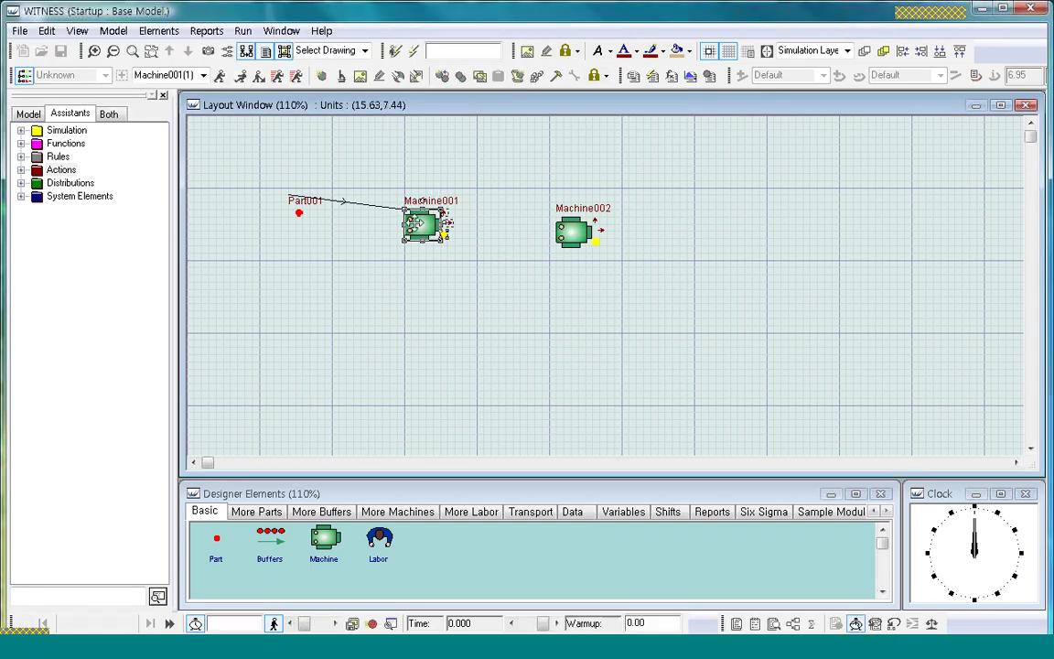
# Step: Set Machine001's output rule to push parts to Machine002
pyautogui.click(220, 76)
pyautogui.click(574, 230)
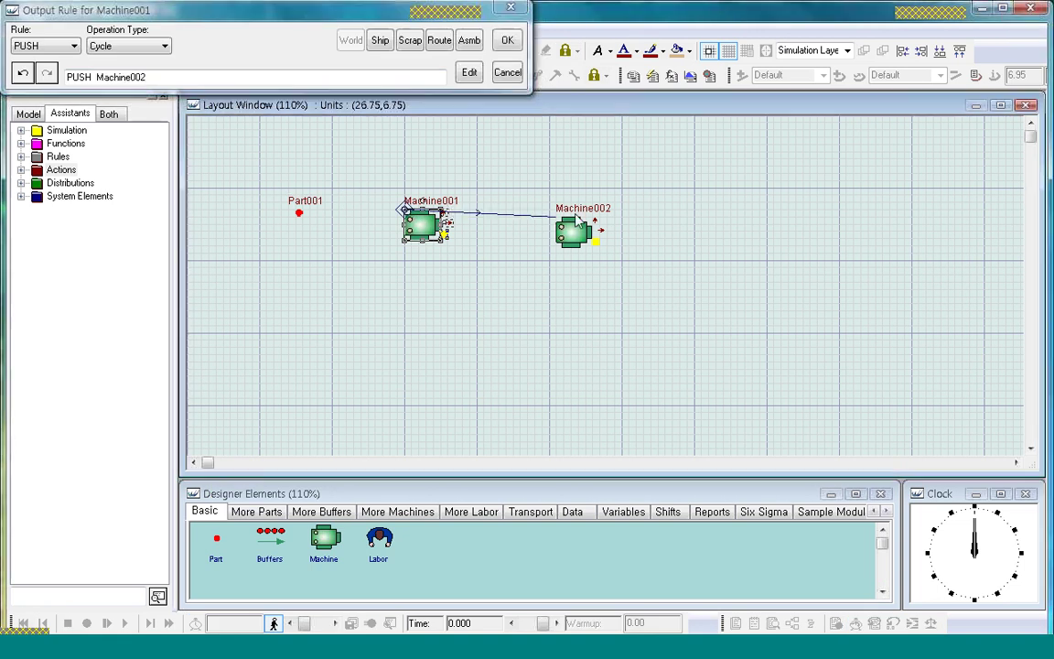
pyautogui.click(508, 41)
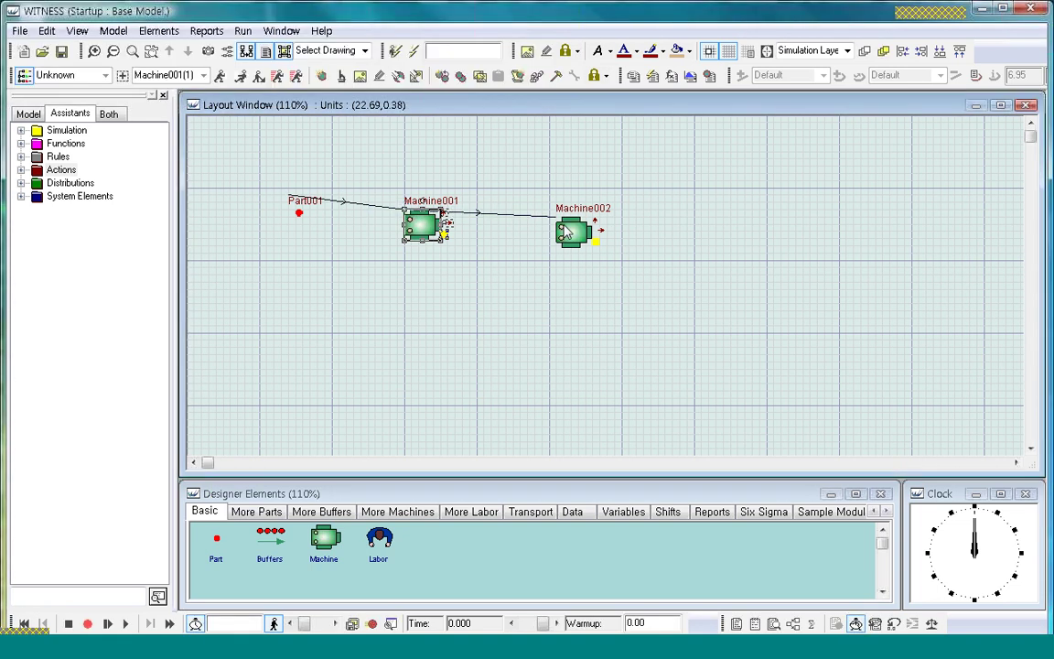
# Step: Set Machine002's output rule to PUSH SHIP
pyautogui.click(573, 230)
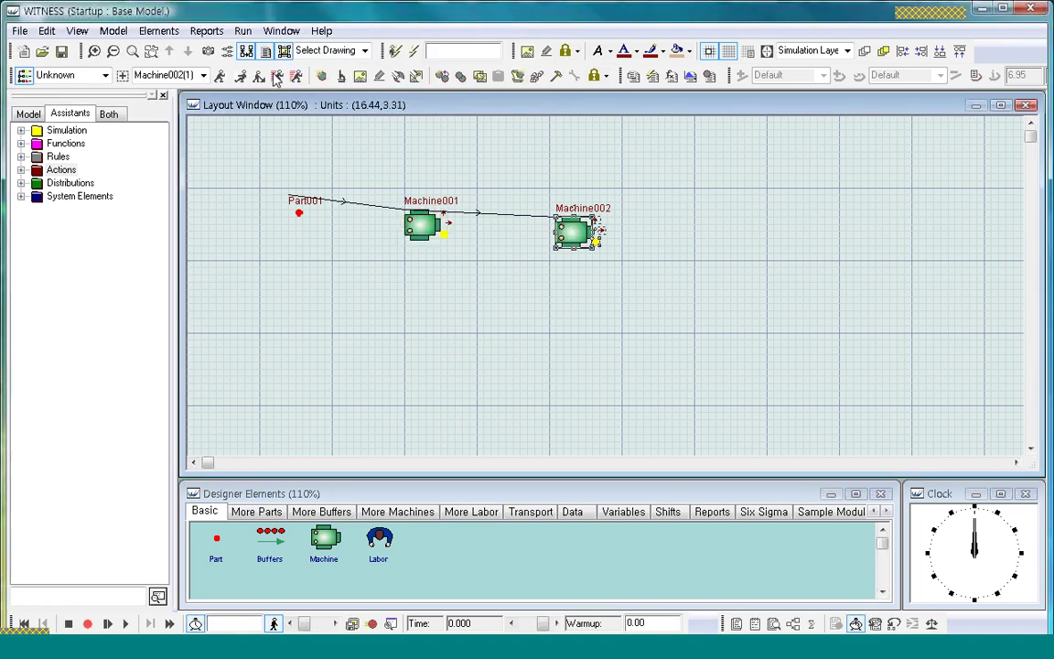
pyautogui.click(220, 76)
pyautogui.click(379, 40)
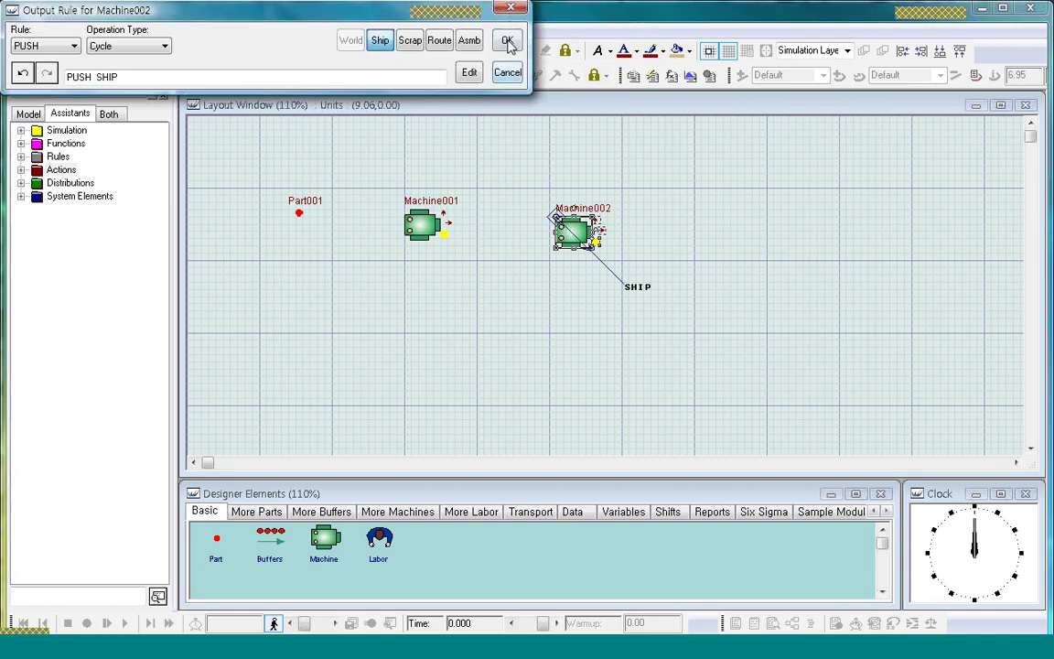
pyautogui.click(508, 41)
pyautogui.click(695, 208)
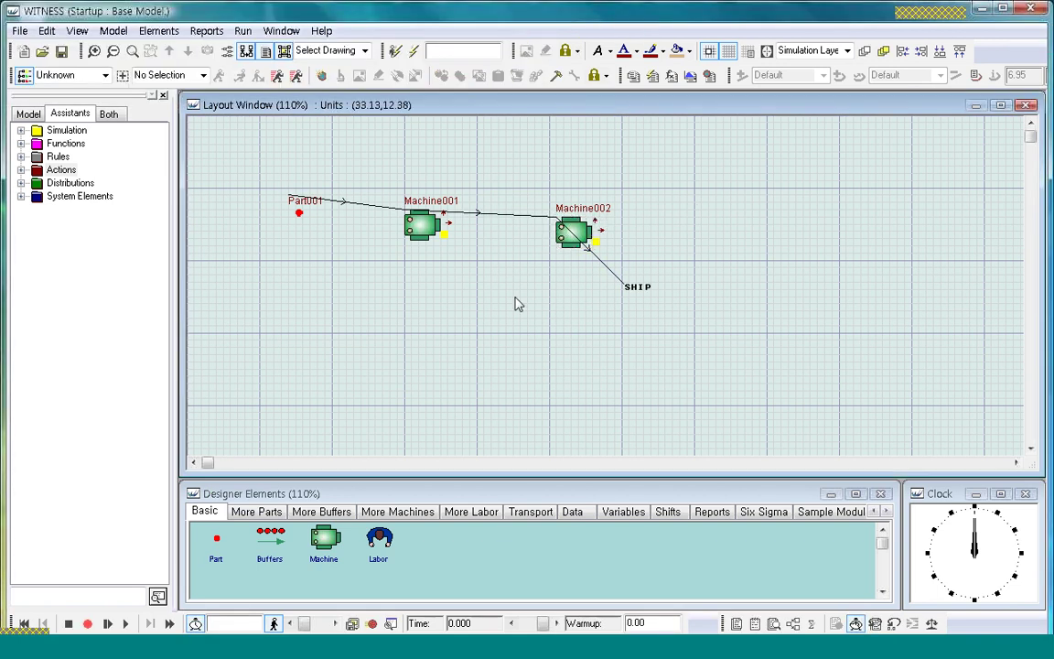
# Step: Move Machine002 with its SHIP label farther from Machine001, and raise Machine001 slightly to level the flow line
pyautogui.moveTo(709, 346); pyautogui.dragTo(518, 181)
pyautogui.moveTo(574, 228)
pyautogui.mouseDown()
pyautogui.moveTo(641, 215)
pyautogui.moveTo(653, 224)
pyautogui.mouseUp()
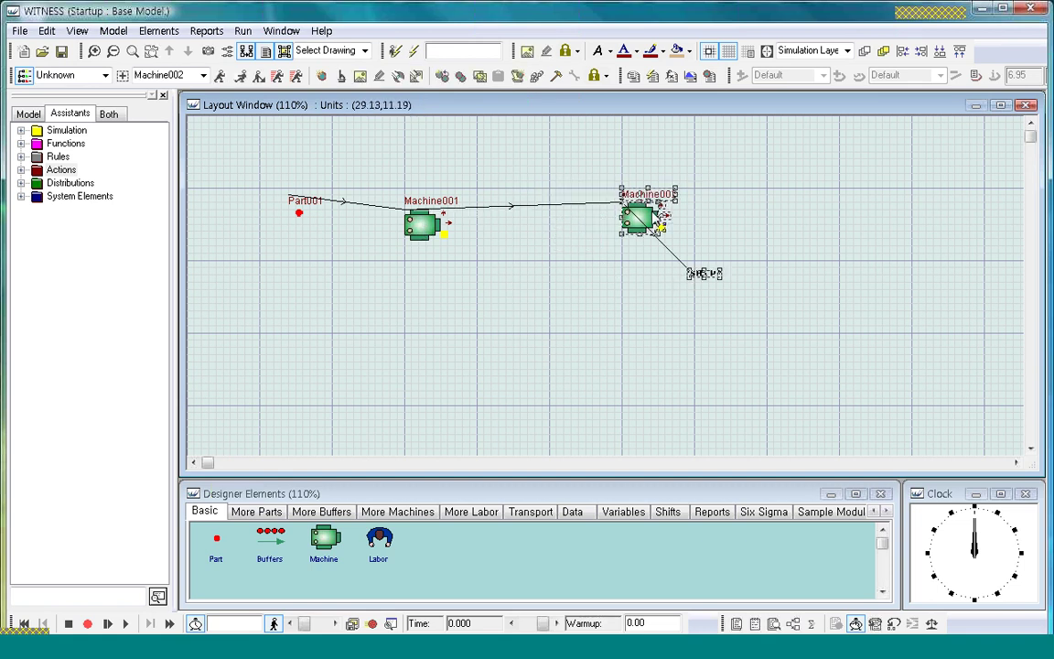
pyautogui.click(439, 304)
pyautogui.moveTo(485, 271); pyautogui.dragTo(363, 156)
pyautogui.moveTo(402, 203); pyautogui.dragTo(402, 190)
pyautogui.click(416, 299)
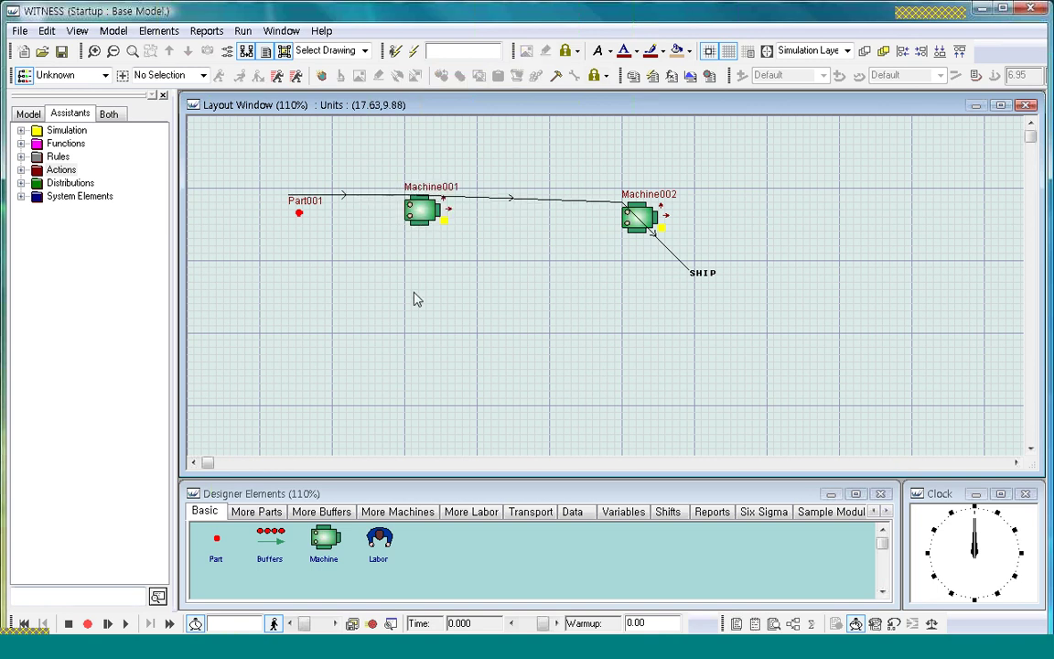
# Step: Run the simulation with a cycle time of 1.0 for both machines, and stop it after several parts have passed
pyautogui.click(107, 623)
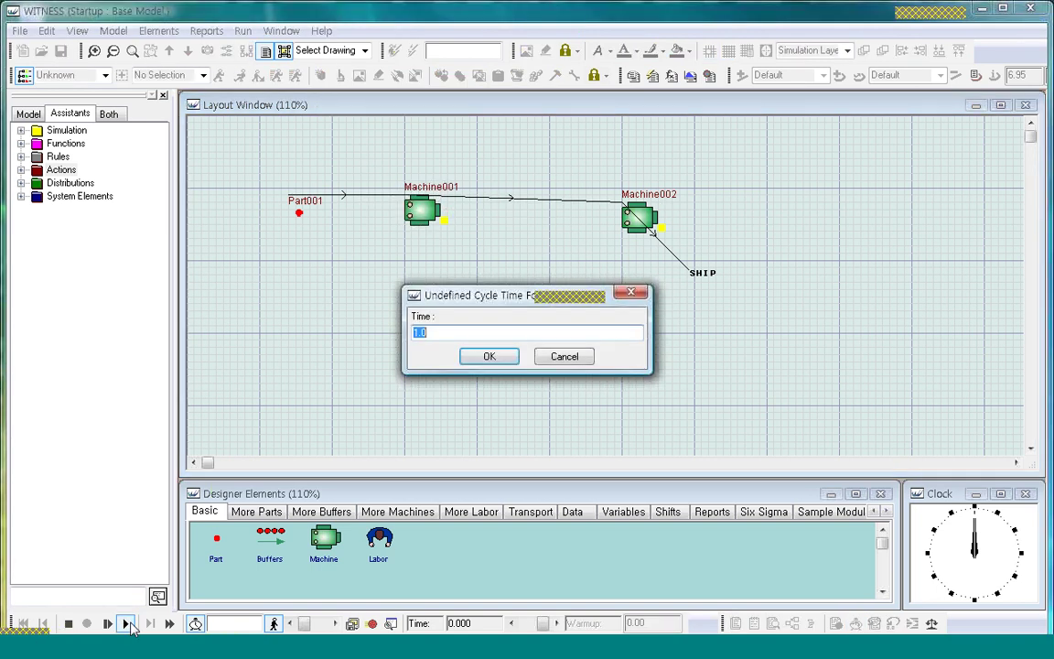
pyautogui.click(482, 357)
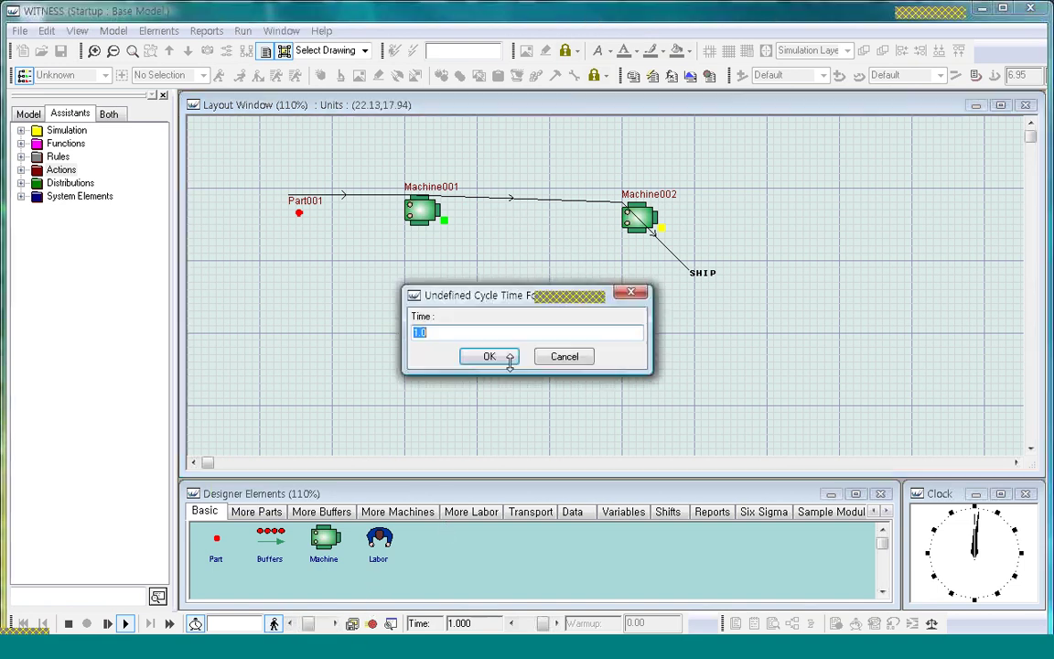
pyautogui.click(479, 358)
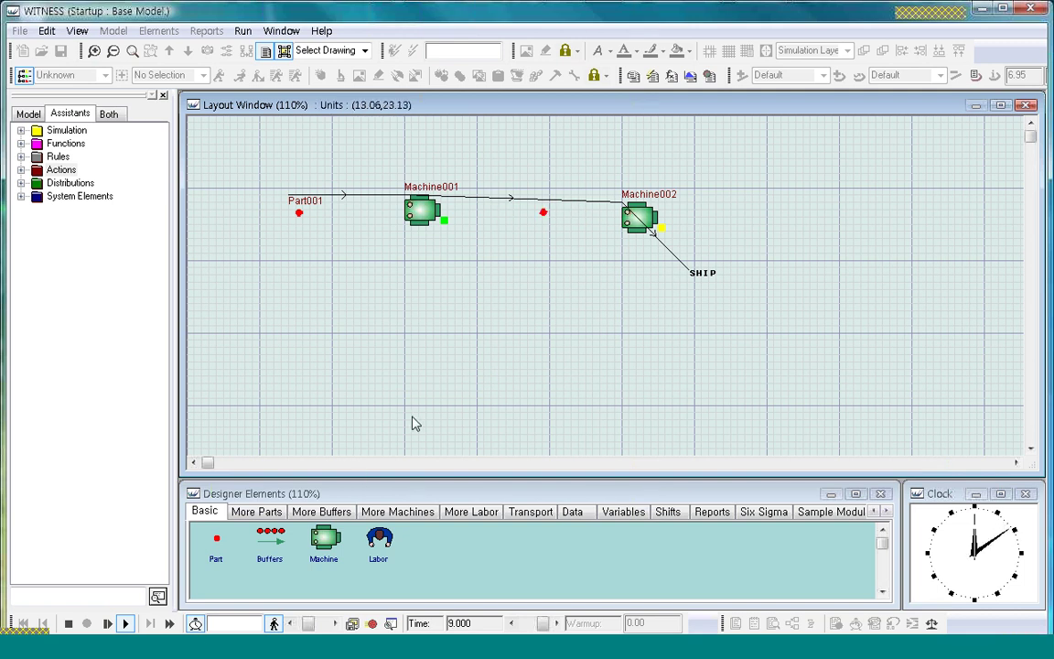
pyautogui.click(69, 623)
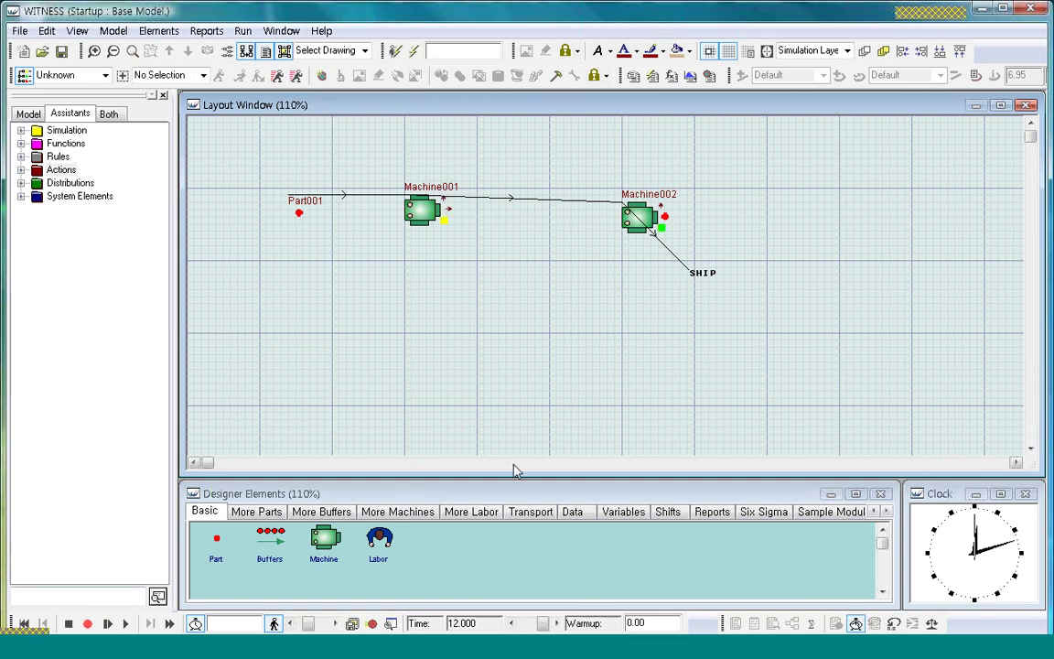
# Step: Add a Path element to the layout between Machine001 and Machine002
pyautogui.click(543, 514)
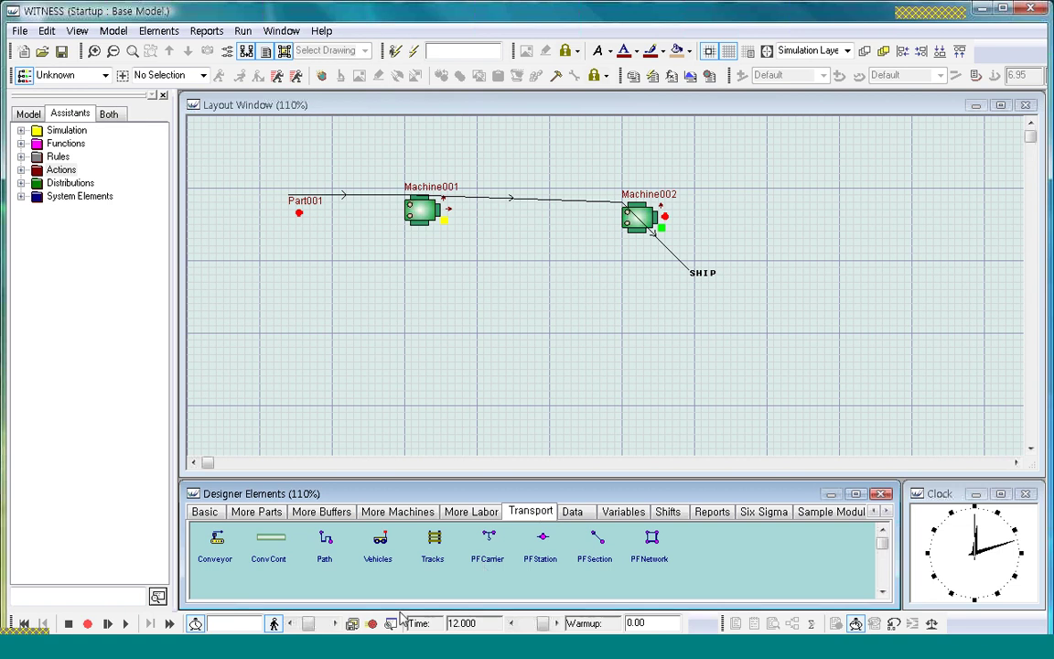
pyautogui.click(328, 541)
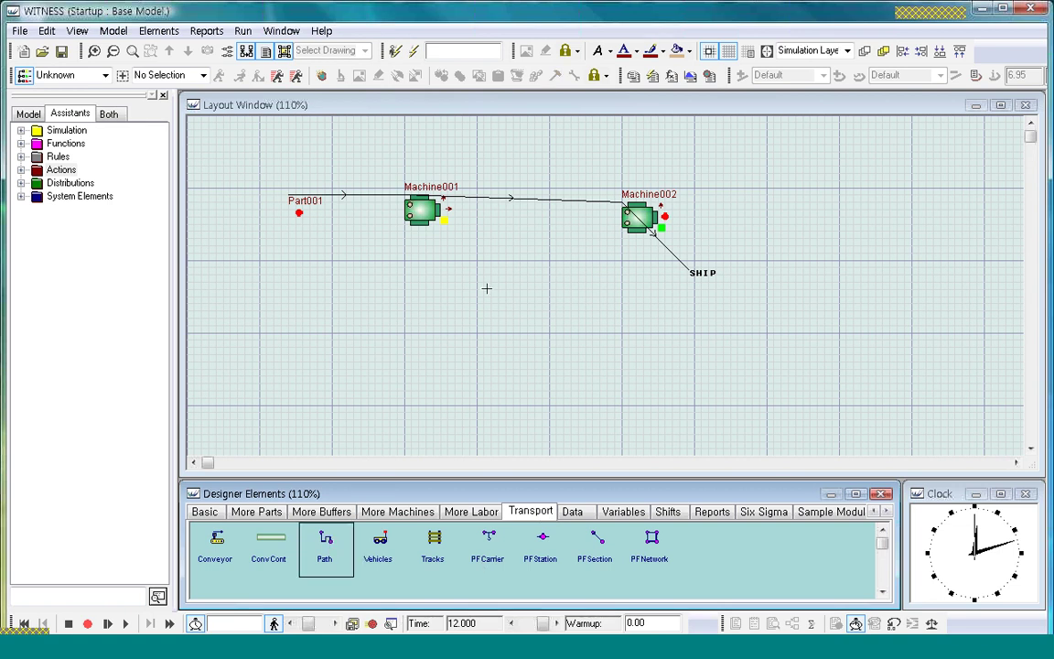
pyautogui.click(449, 152)
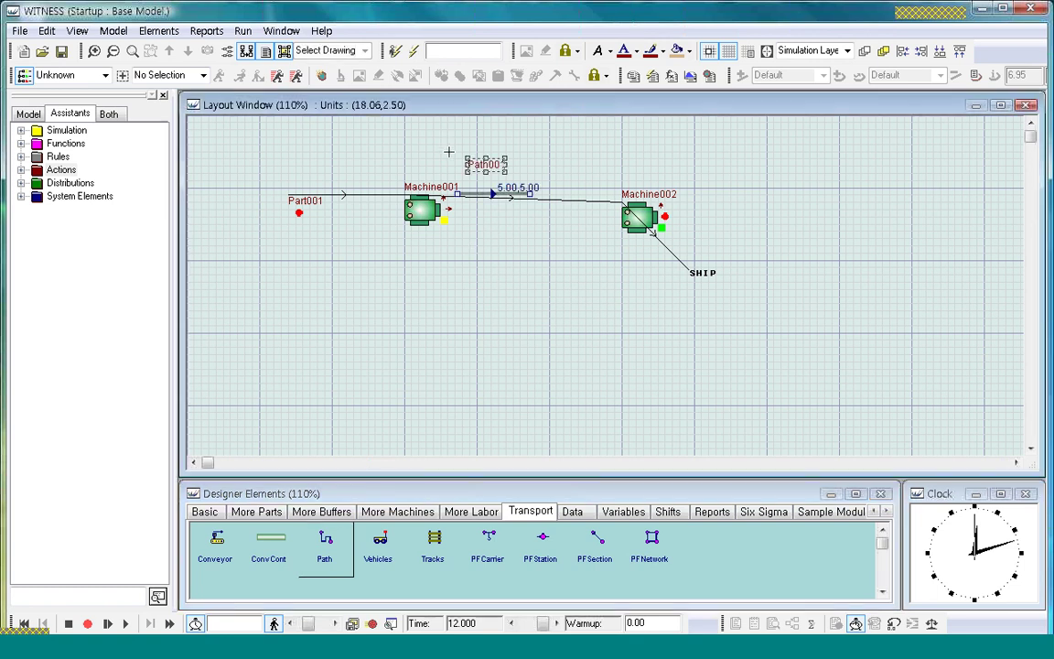
pyautogui.click(489, 324)
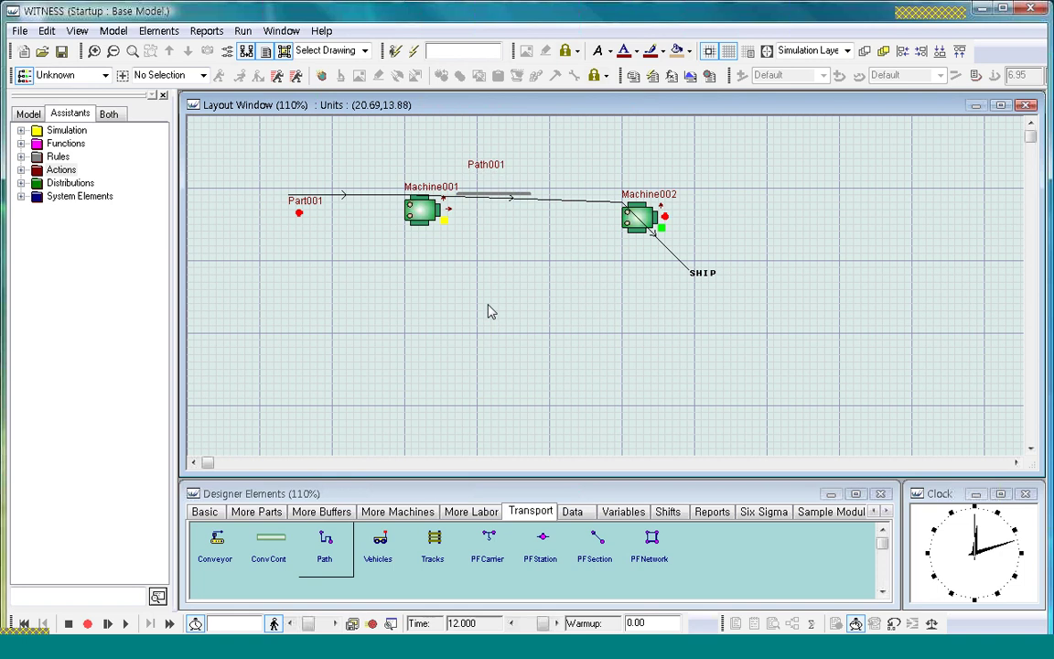
# Step: Stretch the path horizontally above the flow line from Machine001 to Machine002, about 12.50 units long
pyautogui.click(522, 198)
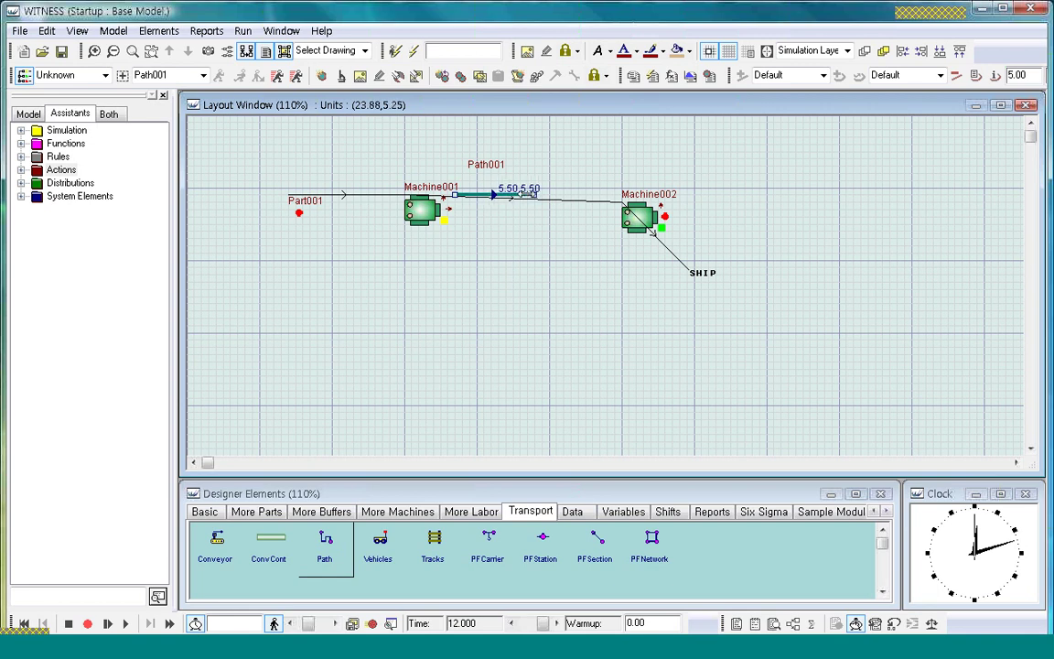
pyautogui.click(622, 171)
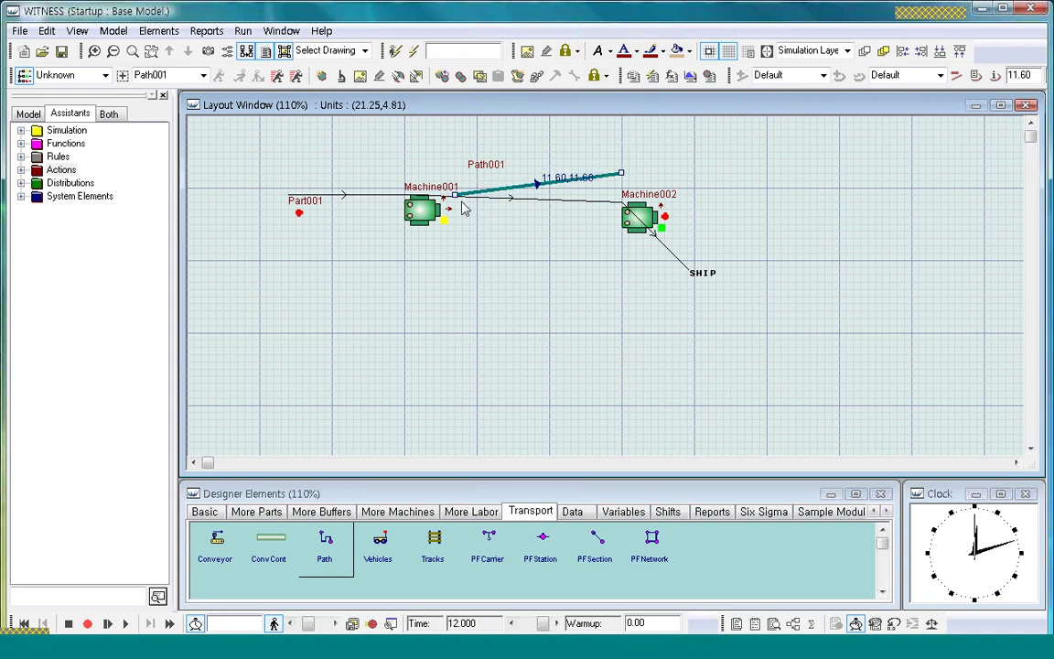
pyautogui.moveTo(453, 193); pyautogui.dragTo(434, 172)
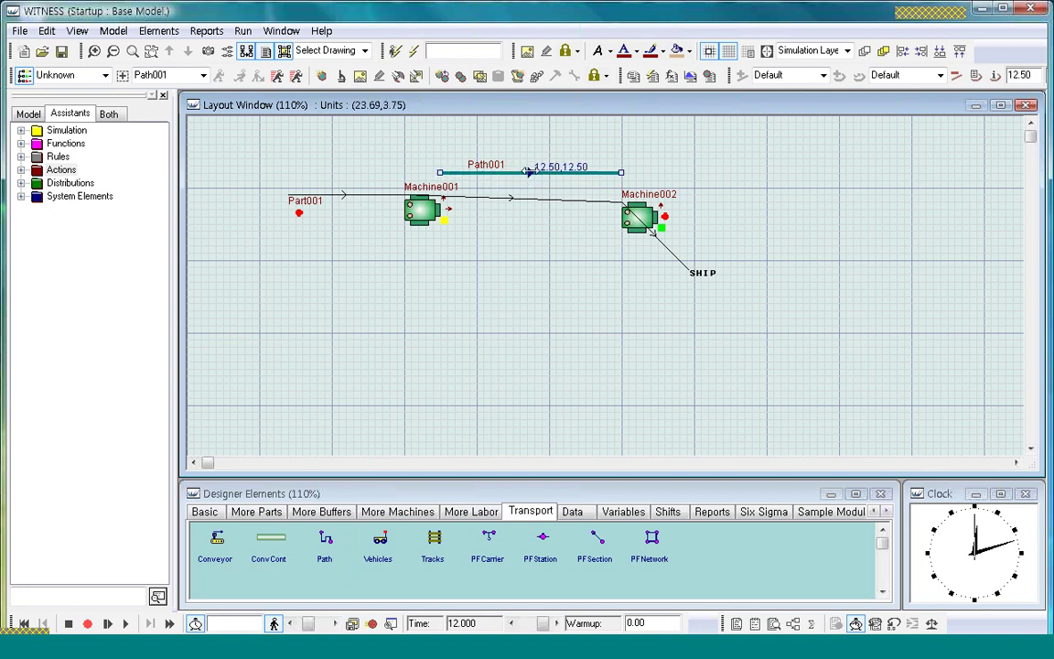
# Step: Bend the path into three segments with a raised middle section about 5.50 long, and move its name label above the first segment
pyautogui.moveTo(528, 173); pyautogui.dragTo(571, 149)
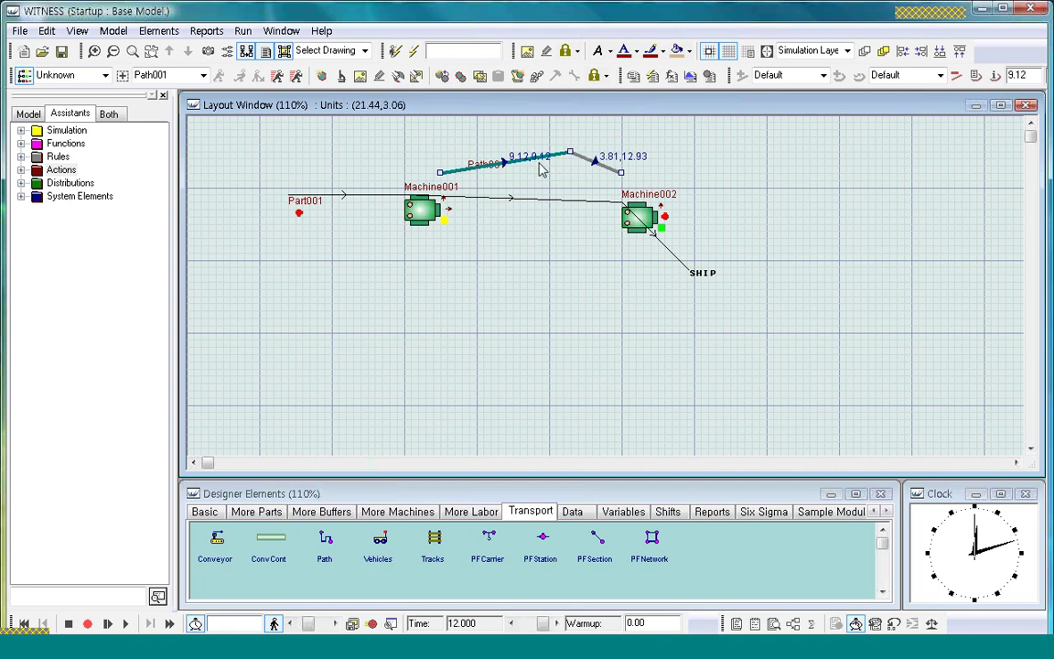
pyautogui.moveTo(504, 161); pyautogui.dragTo(491, 150)
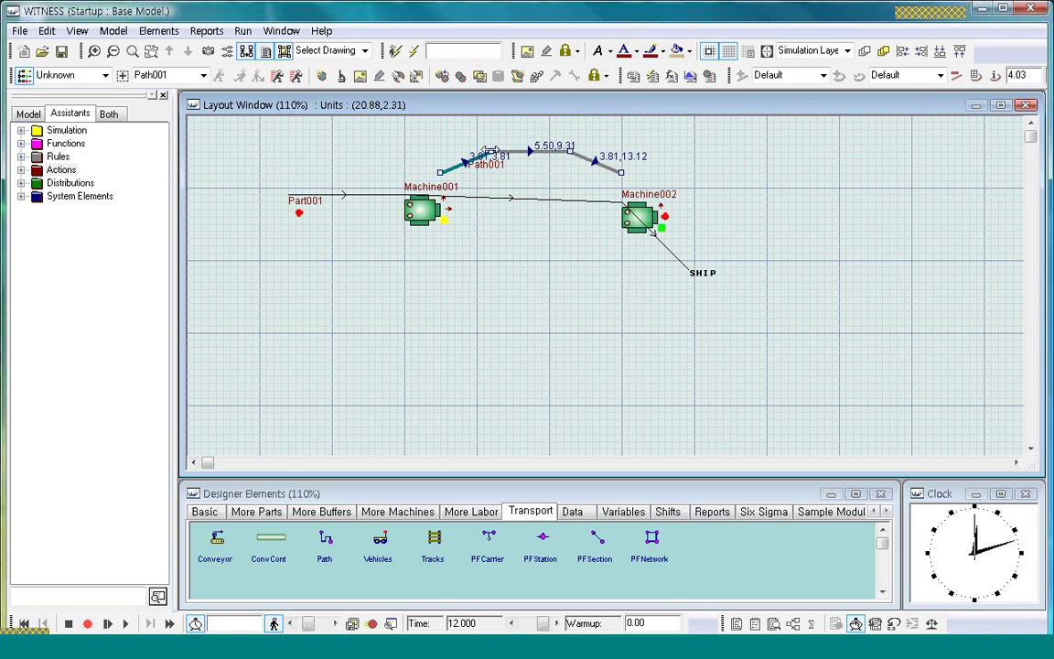
pyautogui.click(695, 173)
pyautogui.click(501, 171)
pyautogui.moveTo(502, 171); pyautogui.dragTo(482, 152)
pyautogui.click(713, 164)
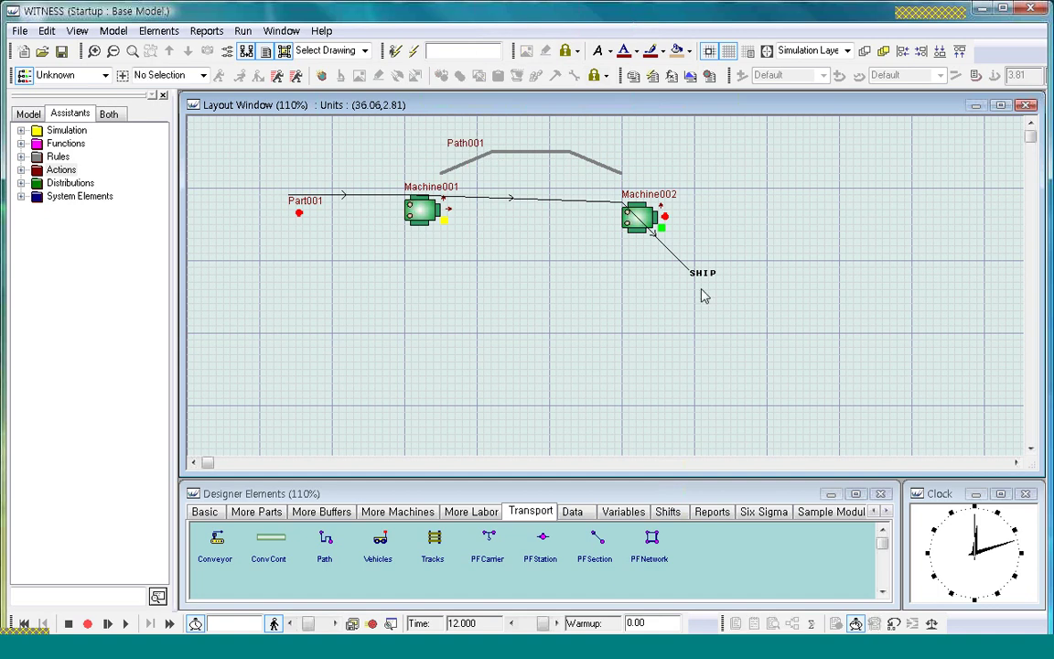
# Step: Change Machine001's output rule to "PUSH to Machine002 using path"
pyautogui.doubleClick(440, 216)
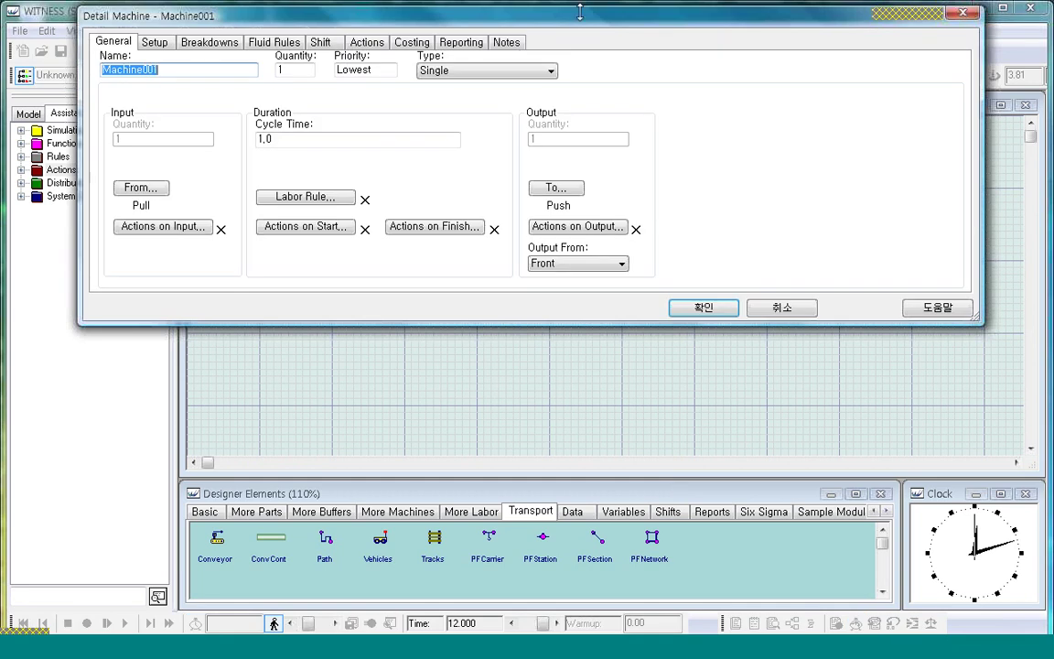
pyautogui.moveTo(588, 17); pyautogui.dragTo(595, 263)
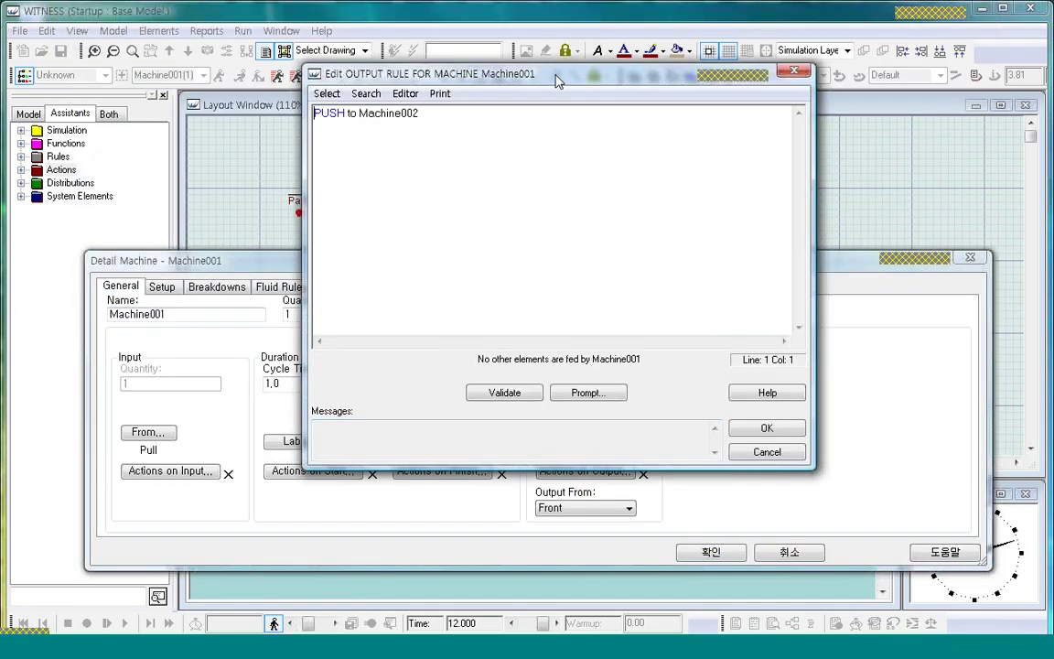
pyautogui.moveTo(558, 80); pyautogui.dragTo(556, 246)
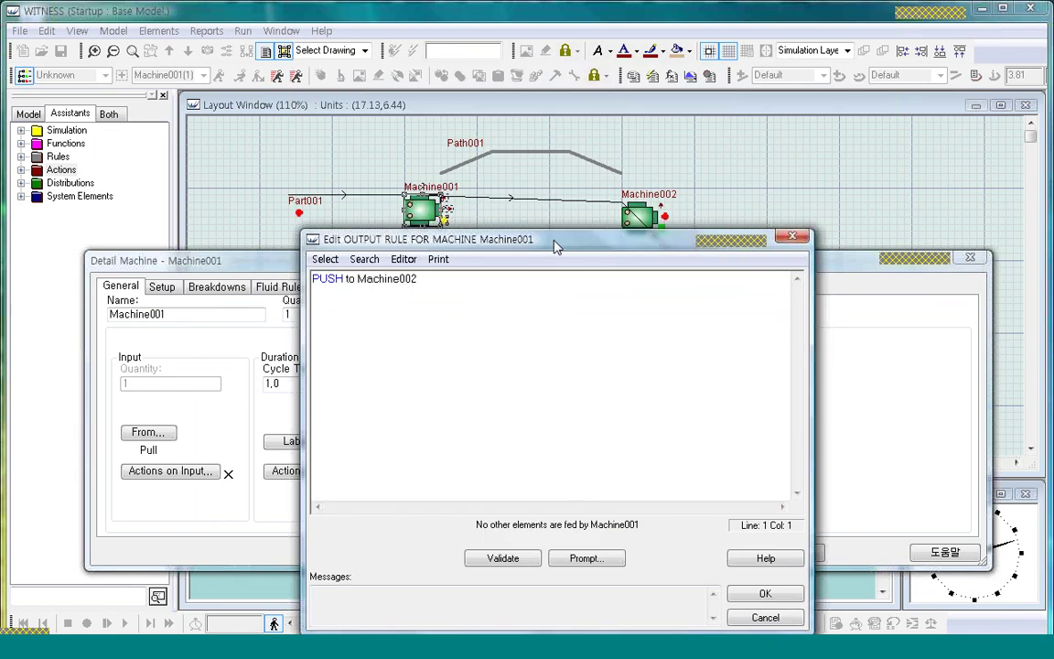
pyautogui.click(443, 284)
pyautogui.write('using path')
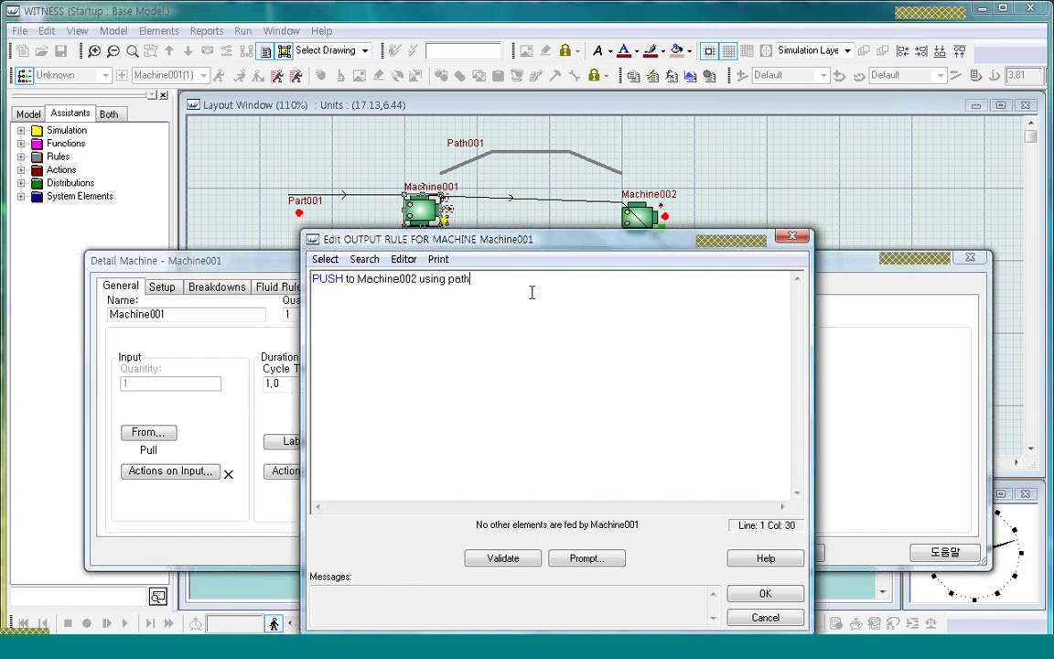
pyautogui.keyDown('shift'); pyautogui.click(418, 278); pyautogui.keyUp('shift')
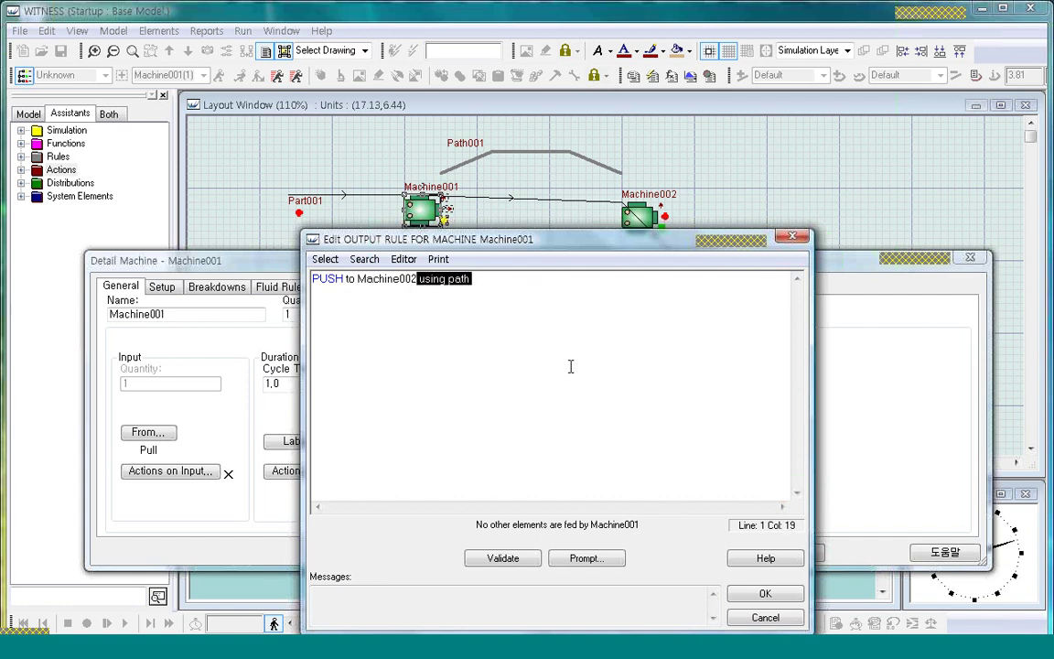
pyautogui.click(765, 594)
pyautogui.click(711, 554)
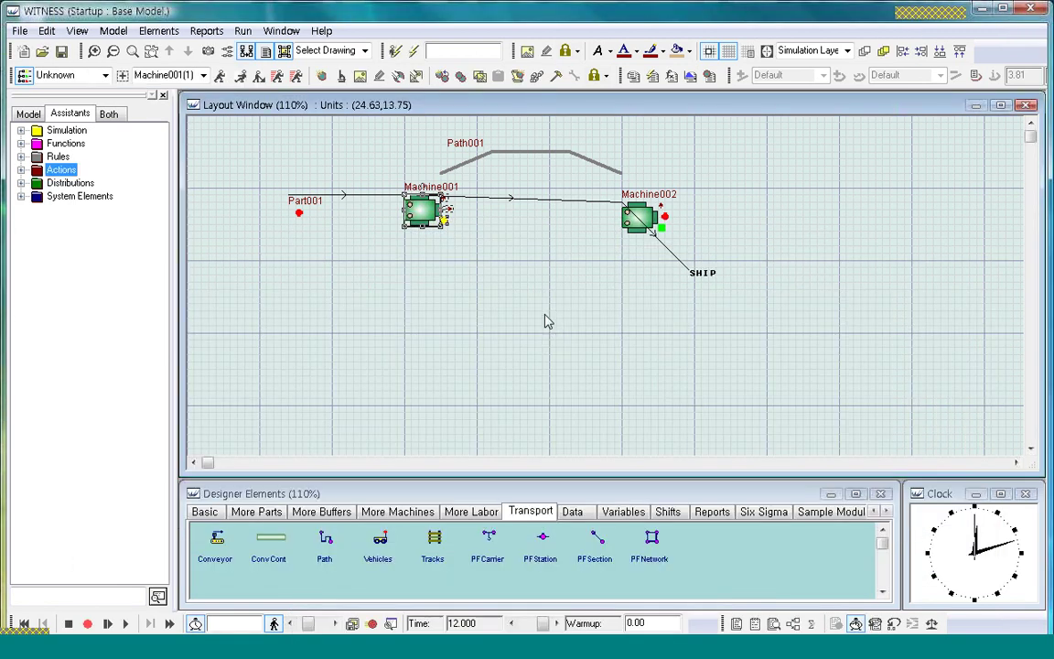
# Step: Open the details of Path001 and add Machine001 as its source element
pyautogui.click(552, 153)
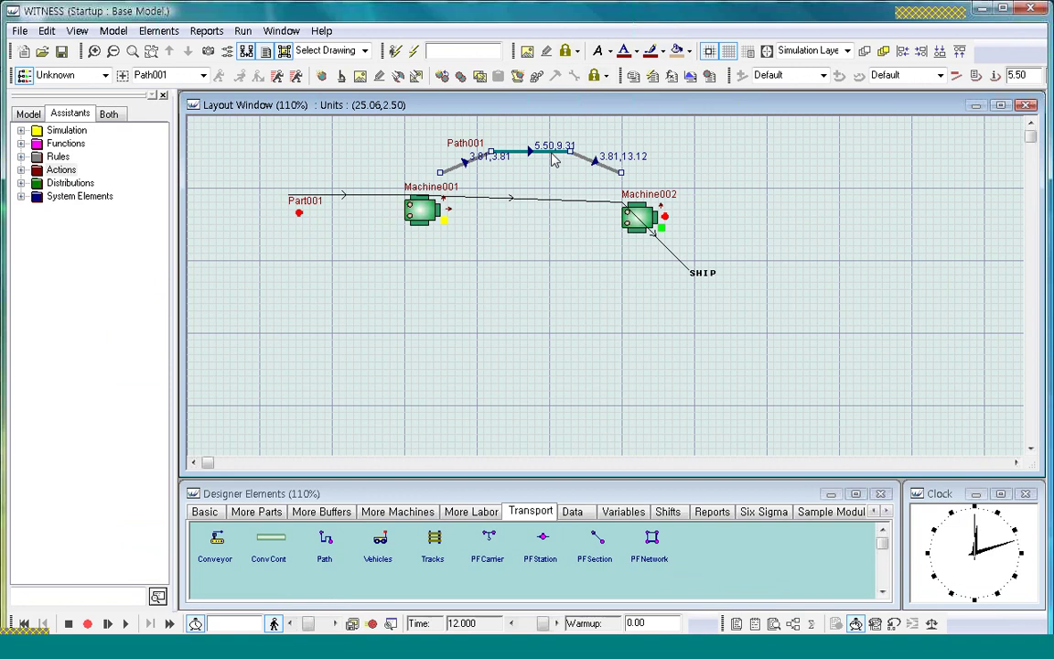
pyautogui.doubleClick(553, 160)
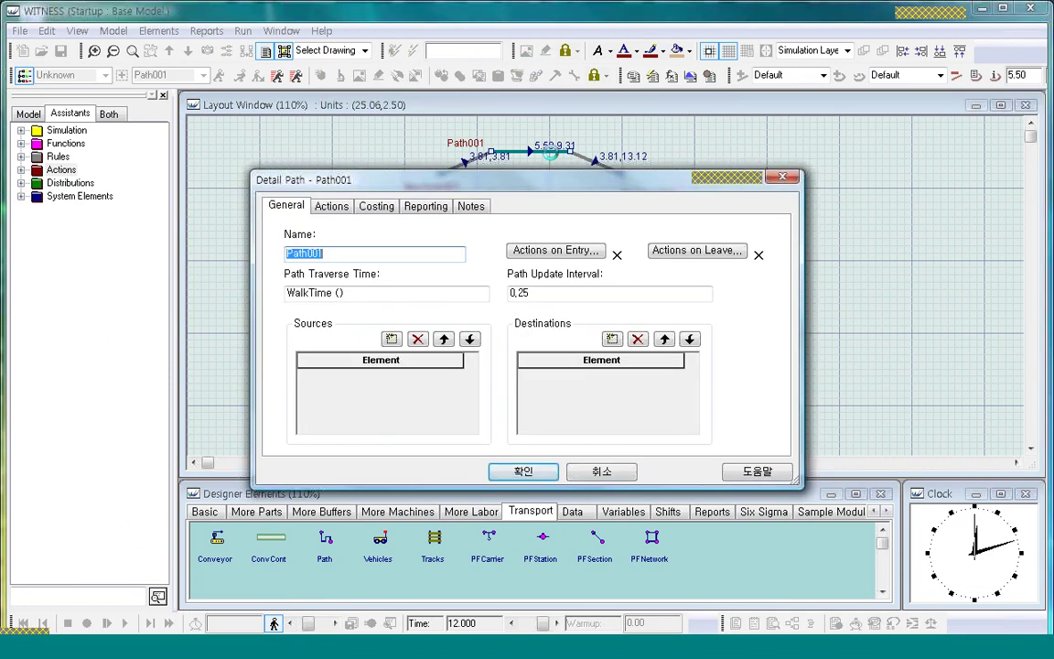
pyautogui.moveTo(535, 186); pyautogui.dragTo(536, 286)
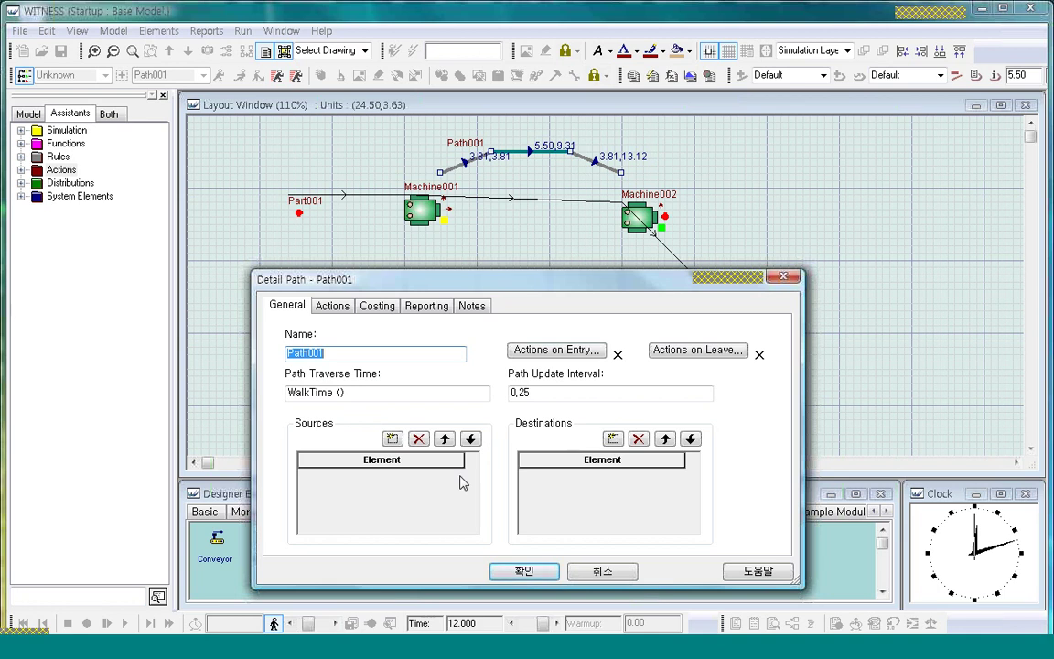
pyautogui.click(392, 439)
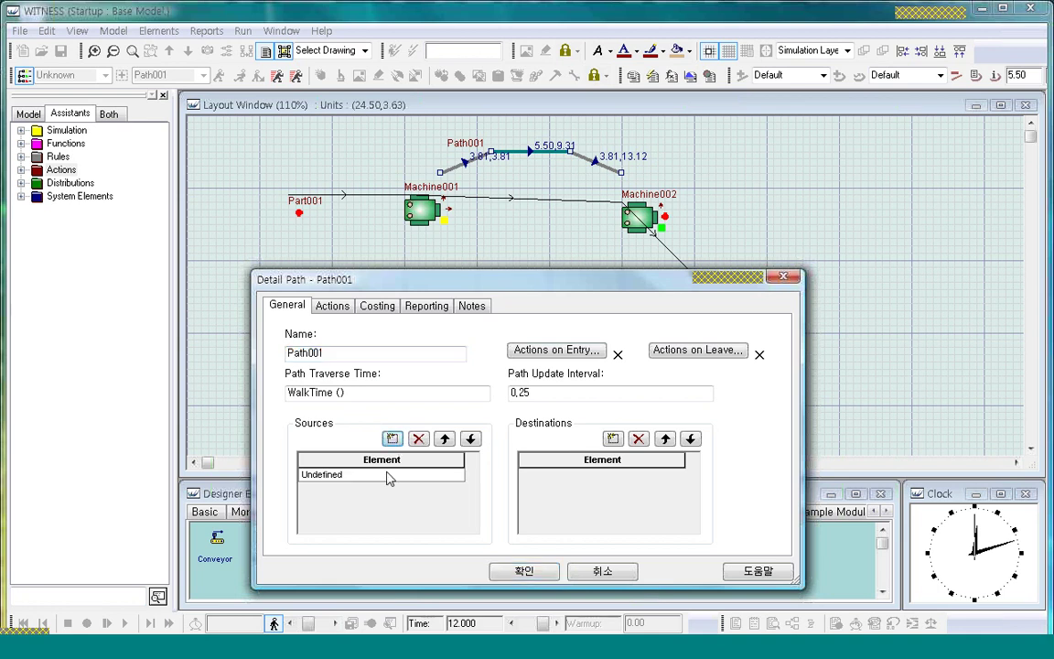
pyautogui.click(386, 477)
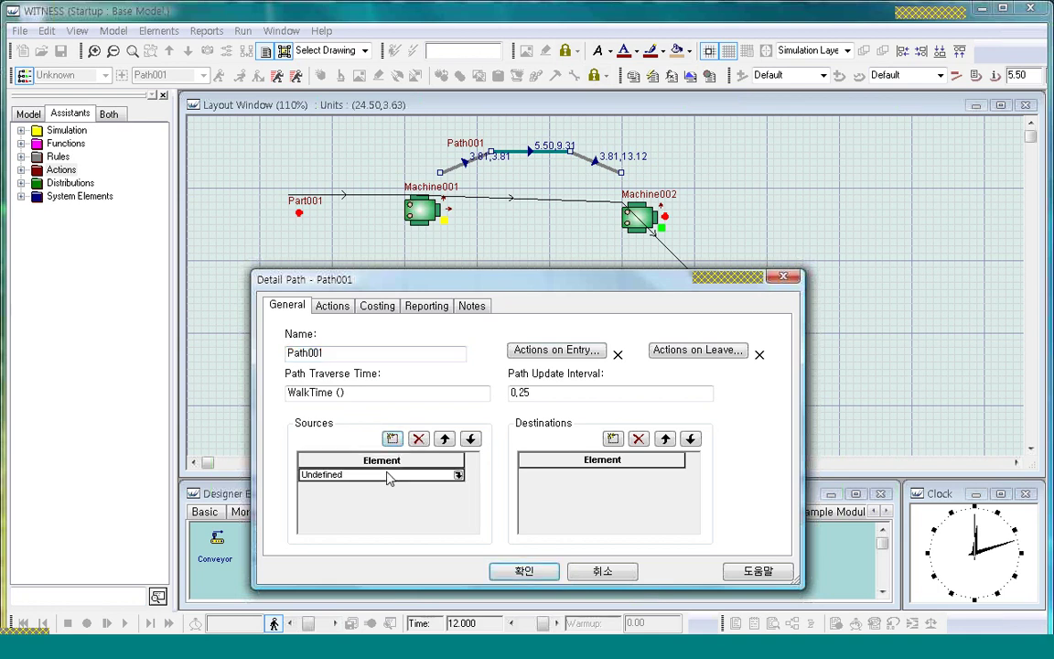
pyautogui.click(460, 475)
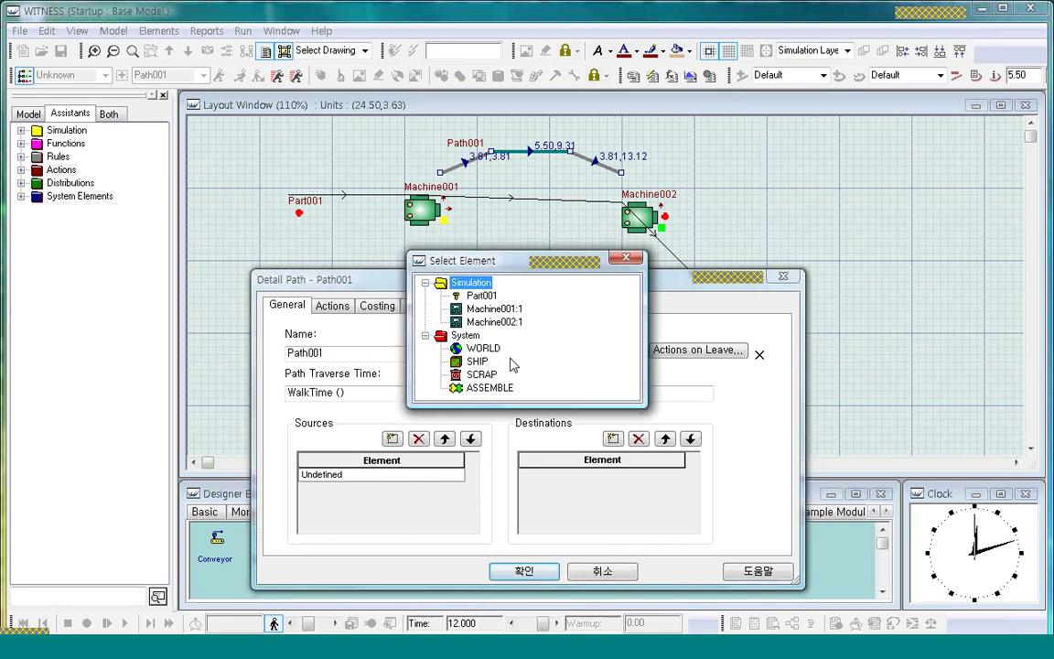
pyautogui.doubleClick(511, 321)
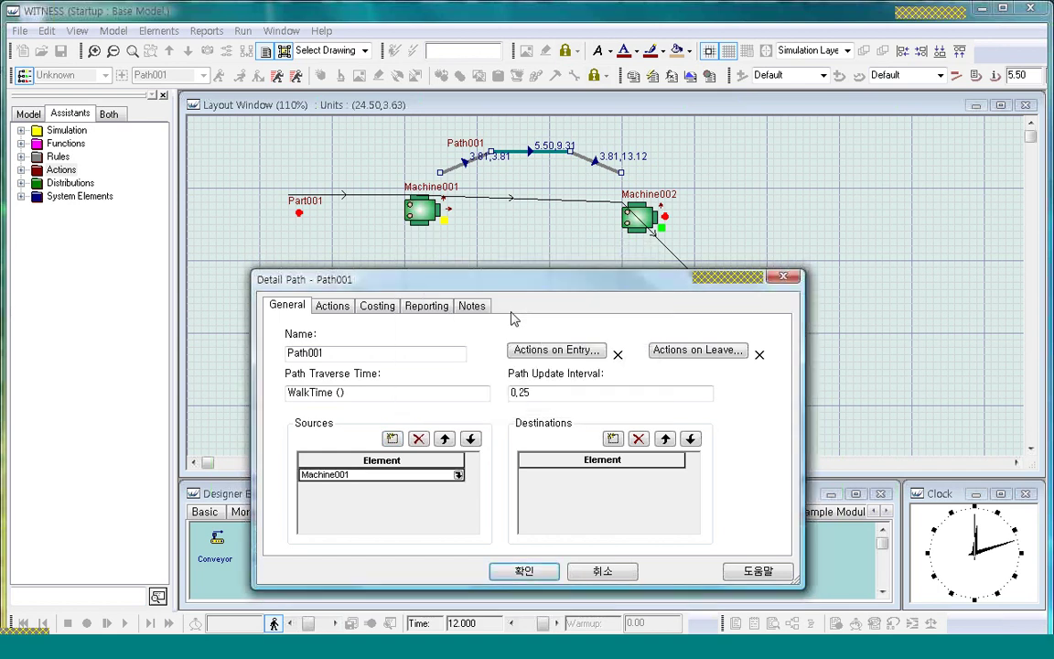
# Step: Add Machine002 as the destination element of Path001 and apply the path details
pyautogui.click(609, 440)
pyautogui.click(677, 475)
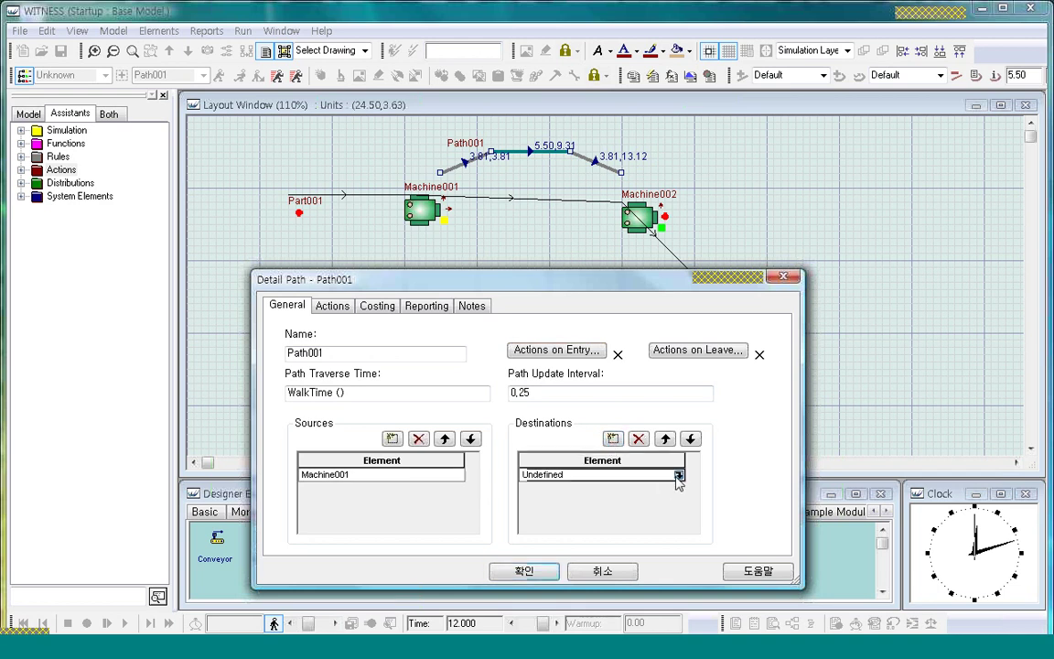
pyautogui.click(679, 476)
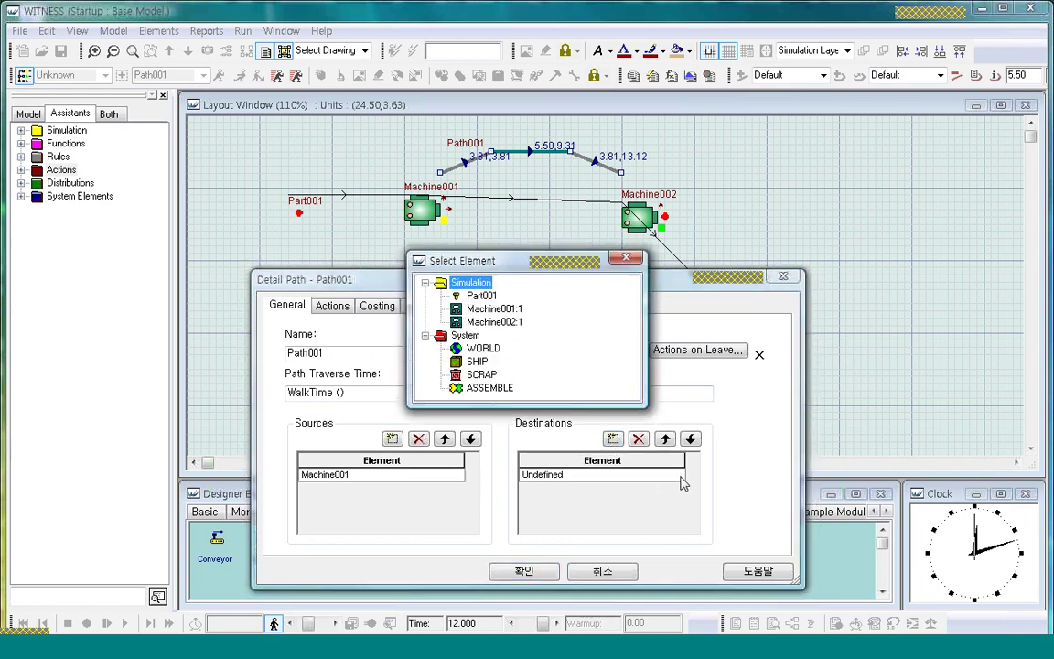
pyautogui.doubleClick(515, 323)
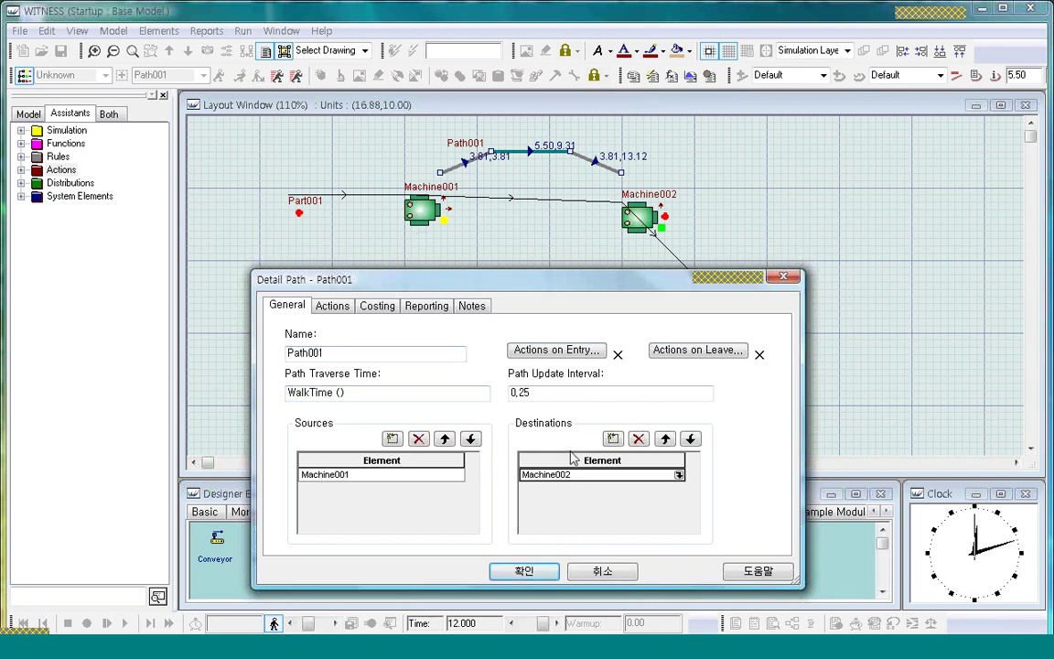
pyautogui.click(536, 569)
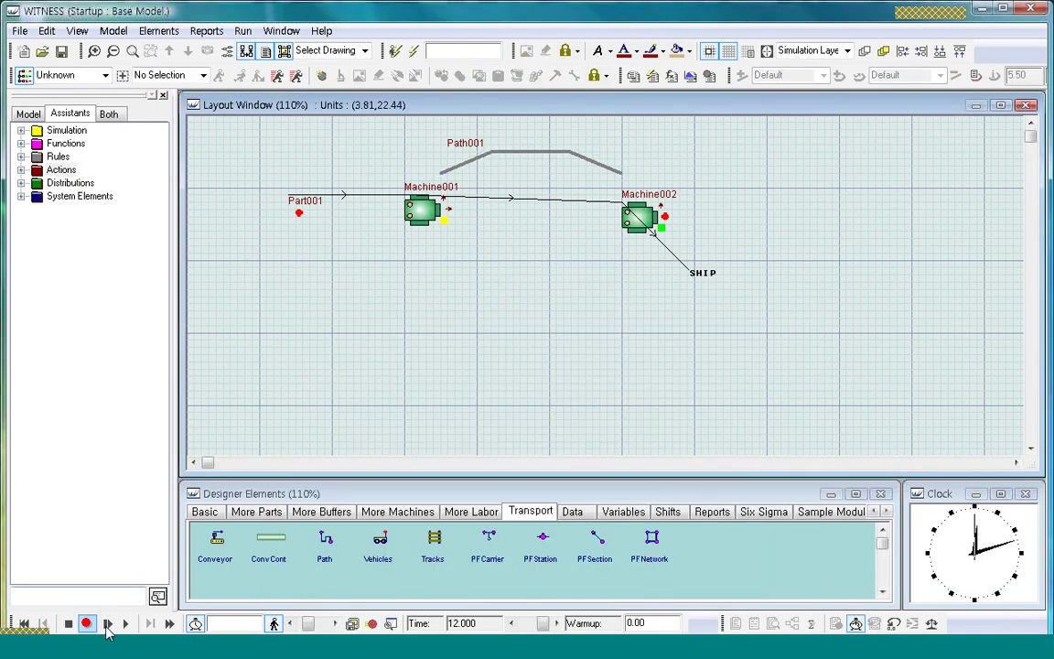
# Step: Run the simulation in step mode and in continuous mode to watch parts travel along the path, and stop it
pyautogui.click(107, 622)
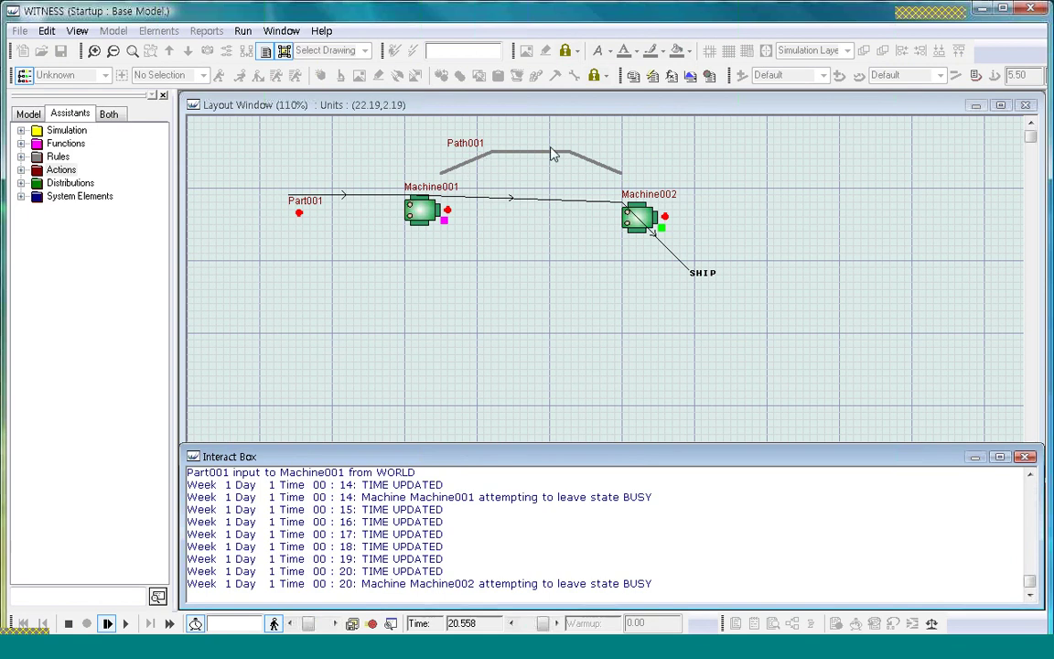
pyautogui.click(107, 623)
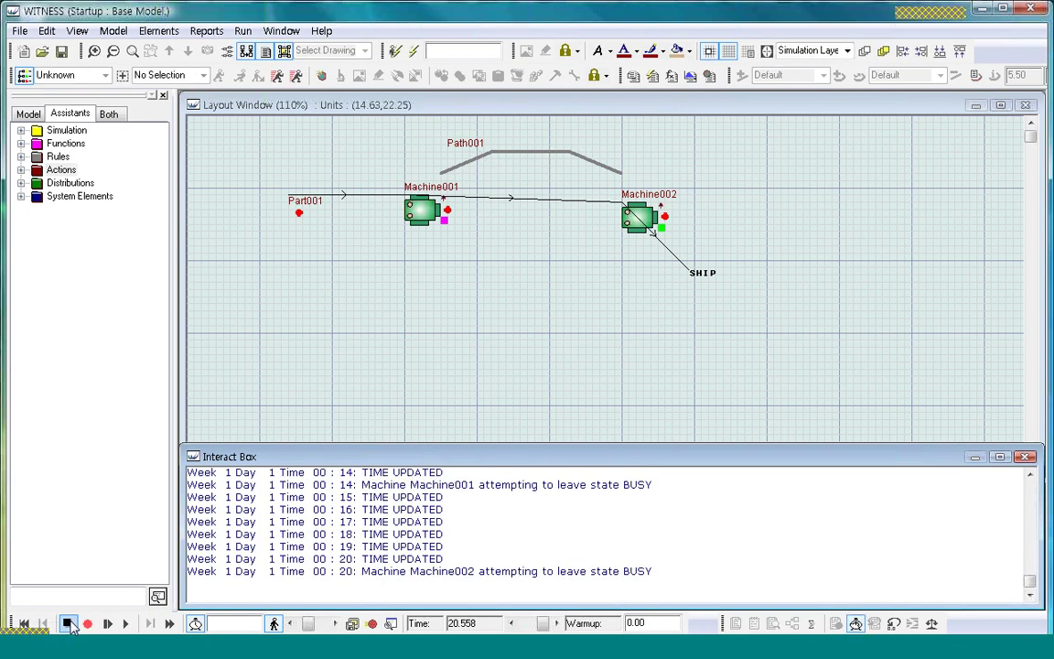
pyautogui.click(125, 623)
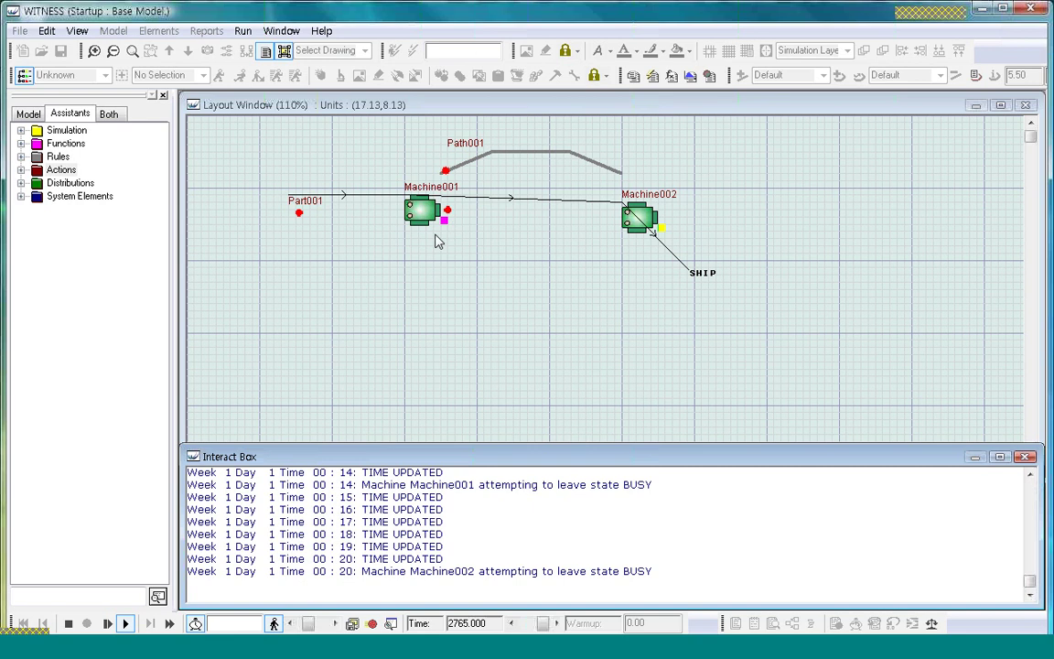
pyautogui.click(71, 624)
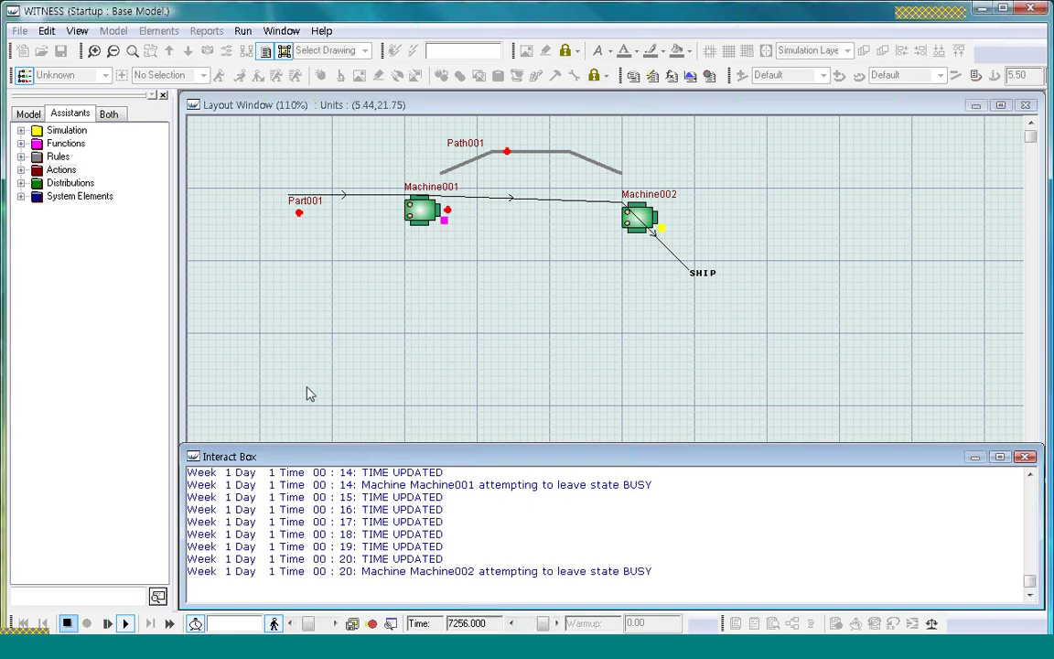
# Step: Review the path update interval and path traverse time in the details of Path001
pyautogui.click(492, 162)
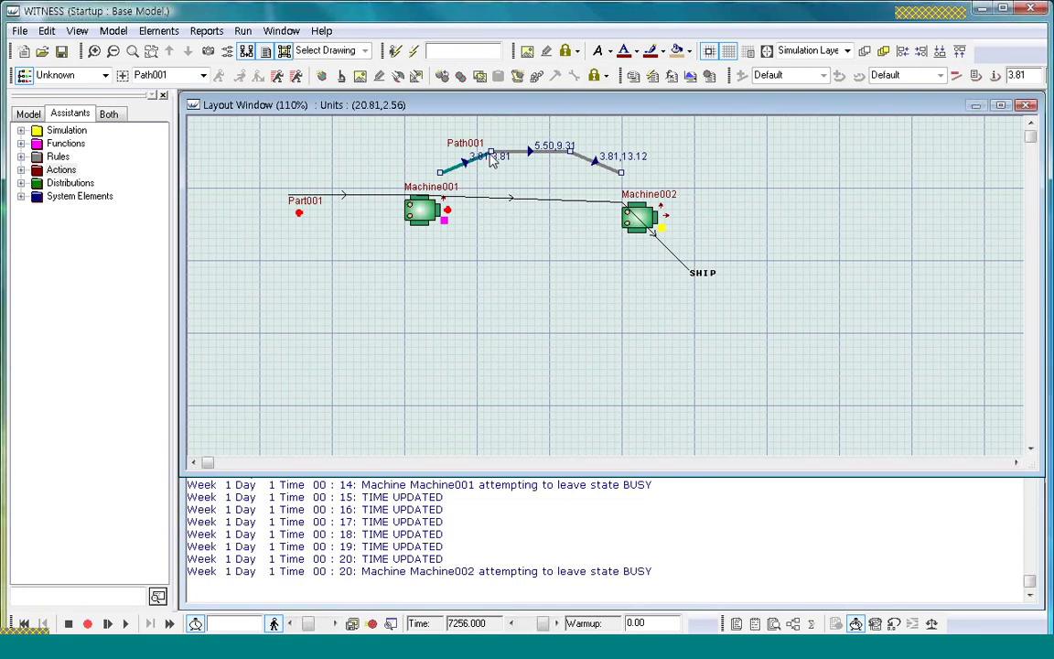
pyautogui.doubleClick(492, 162)
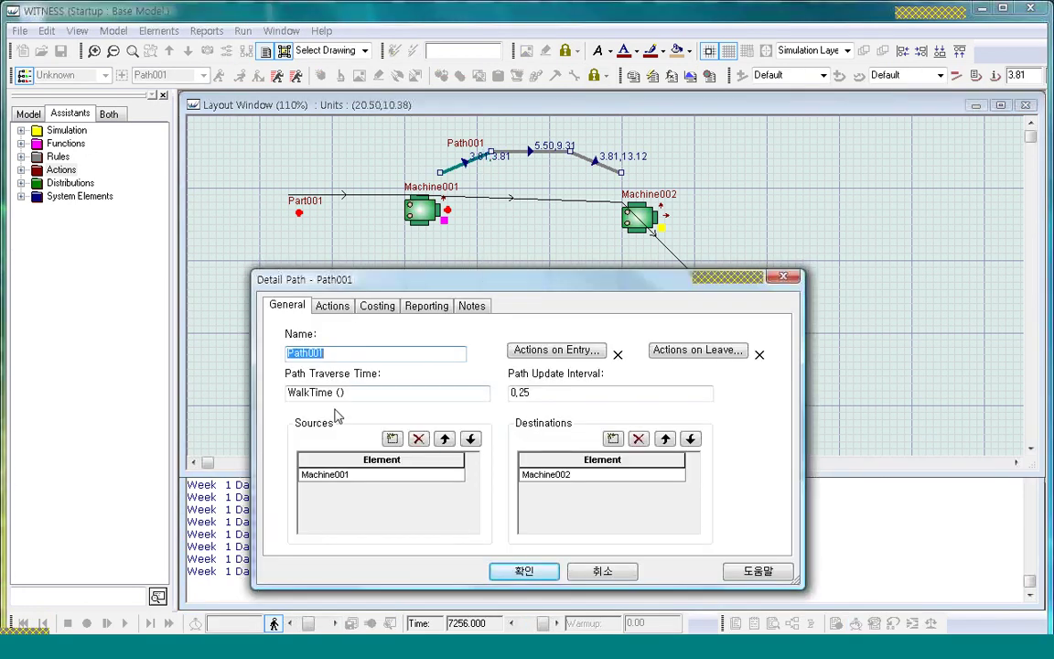
pyautogui.click(546, 393)
pyautogui.moveTo(546, 393); pyautogui.dragTo(475, 392)
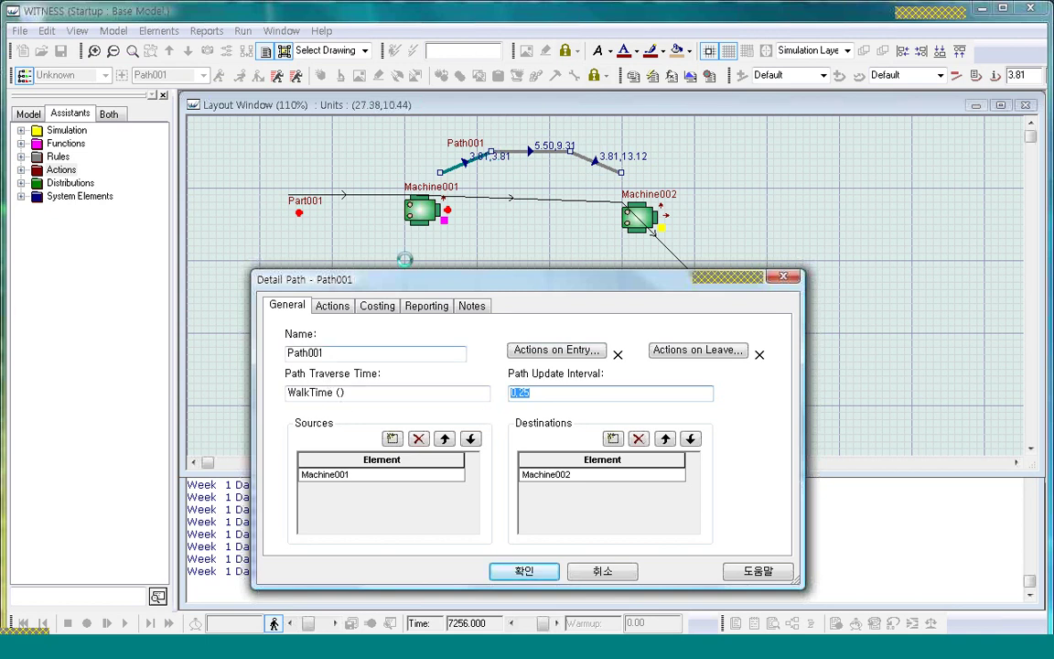
pyautogui.moveTo(362, 393); pyautogui.dragTo(288, 393)
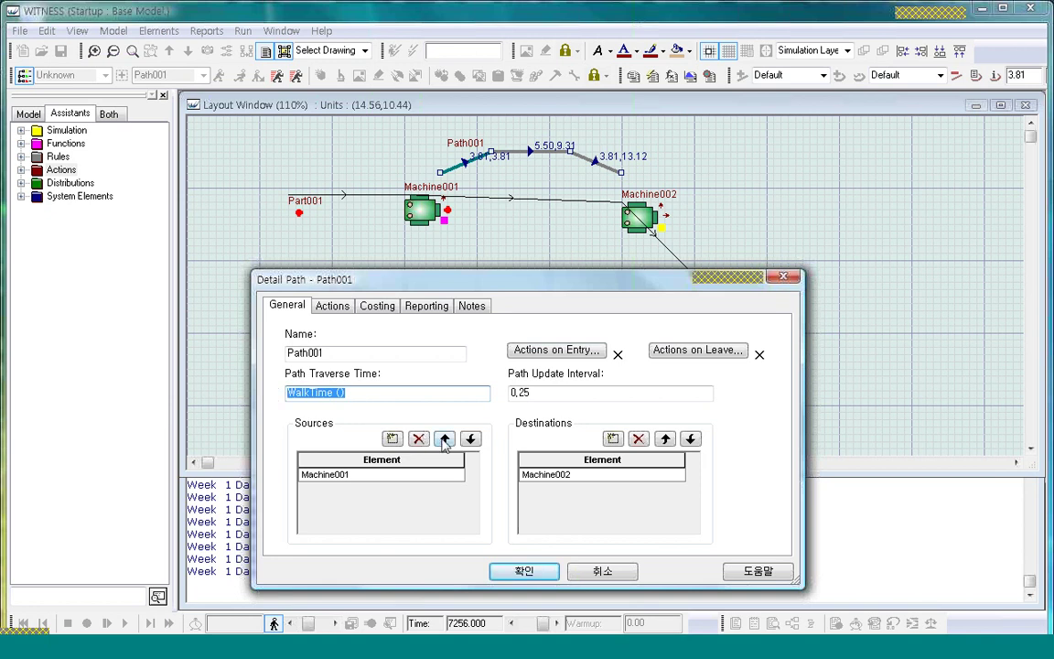
pyautogui.click(358, 393)
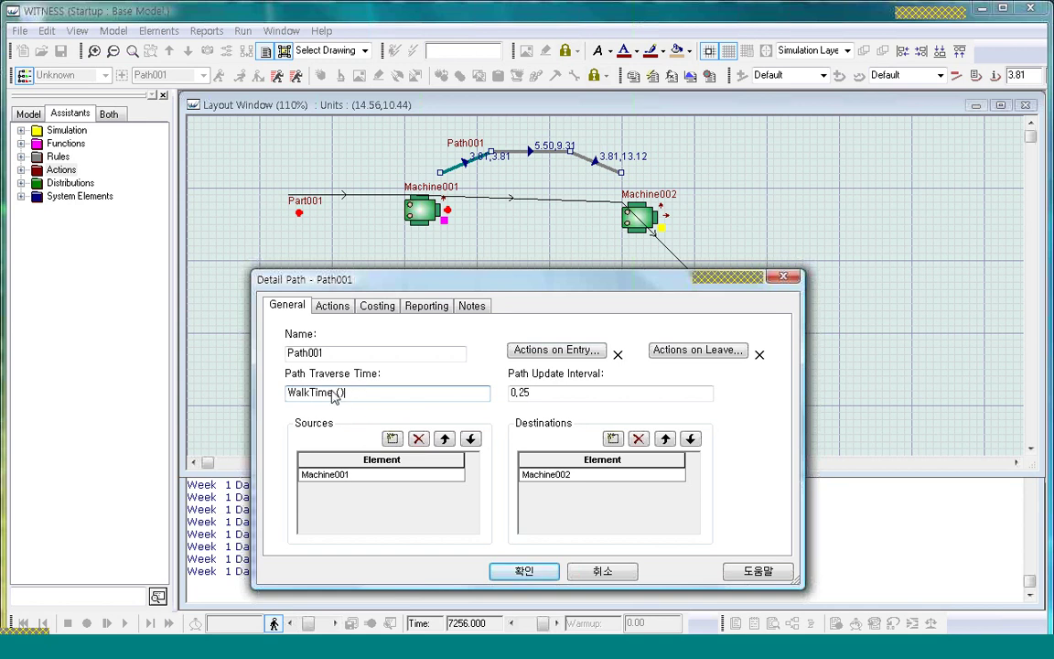
pyautogui.click(526, 571)
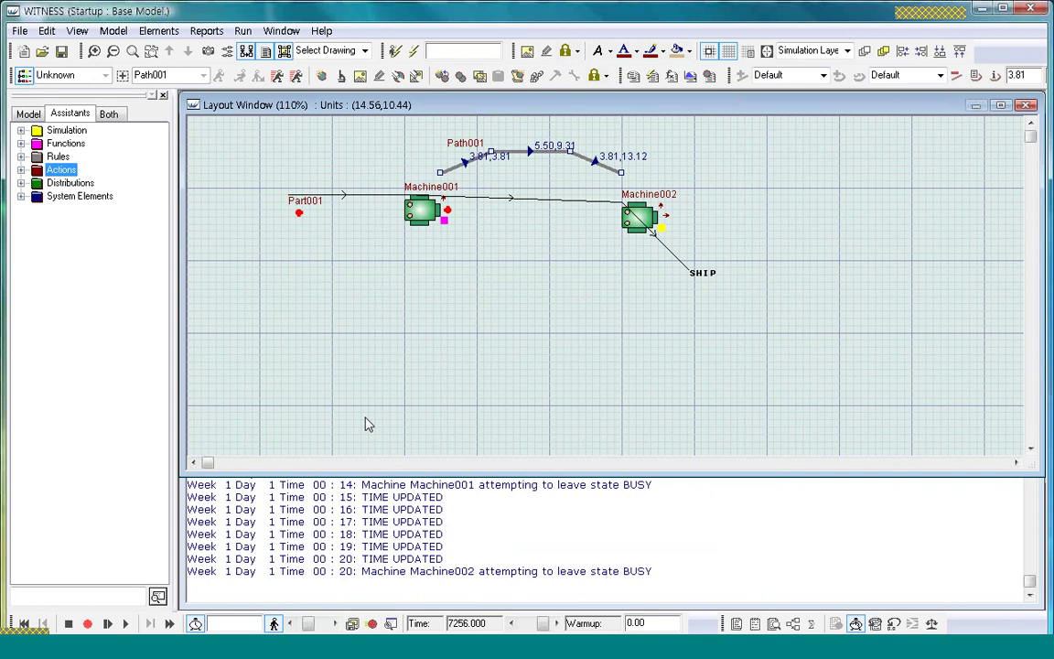
# Step: Examine the walk rate in the model's path options alongside the part travelling on Path001
pyautogui.click(113, 31)
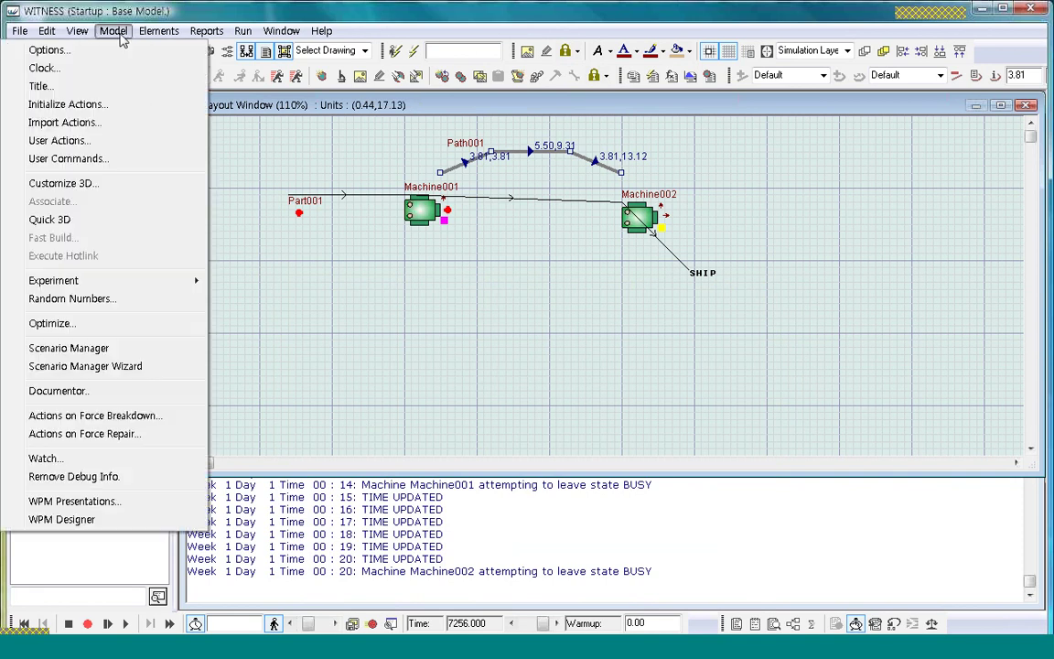
pyautogui.click(115, 55)
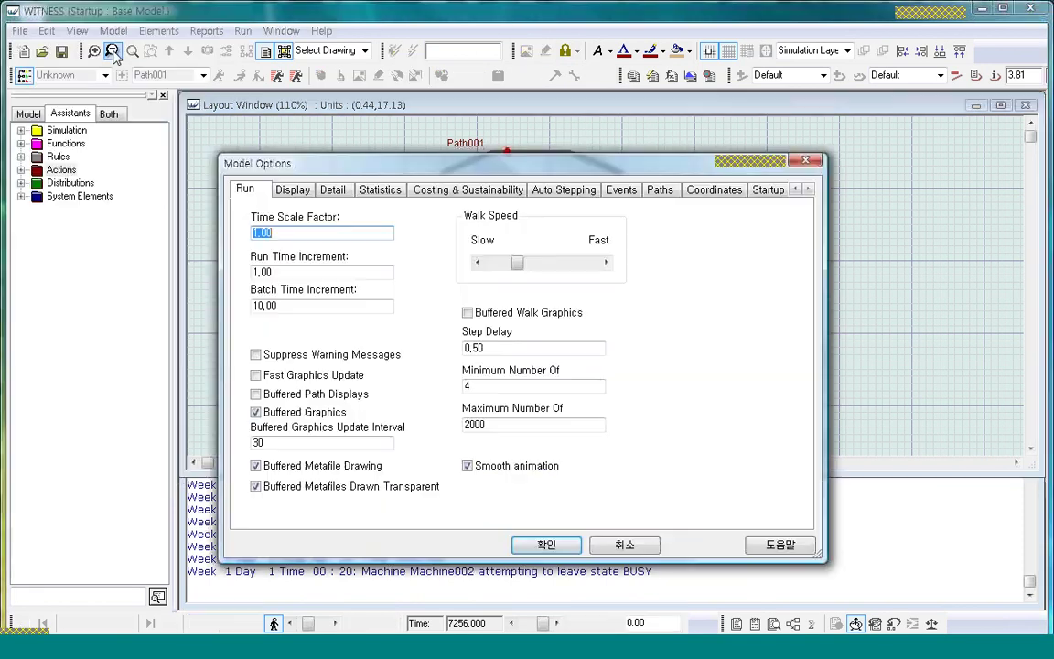
pyautogui.click(660, 190)
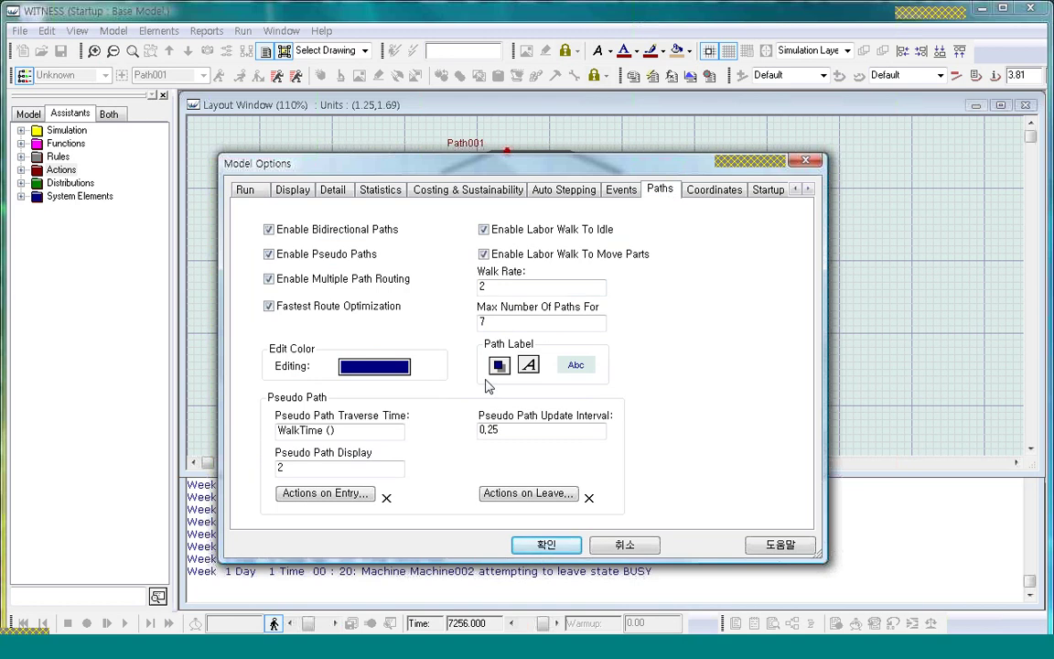
pyautogui.moveTo(492, 289); pyautogui.dragTo(407, 388)
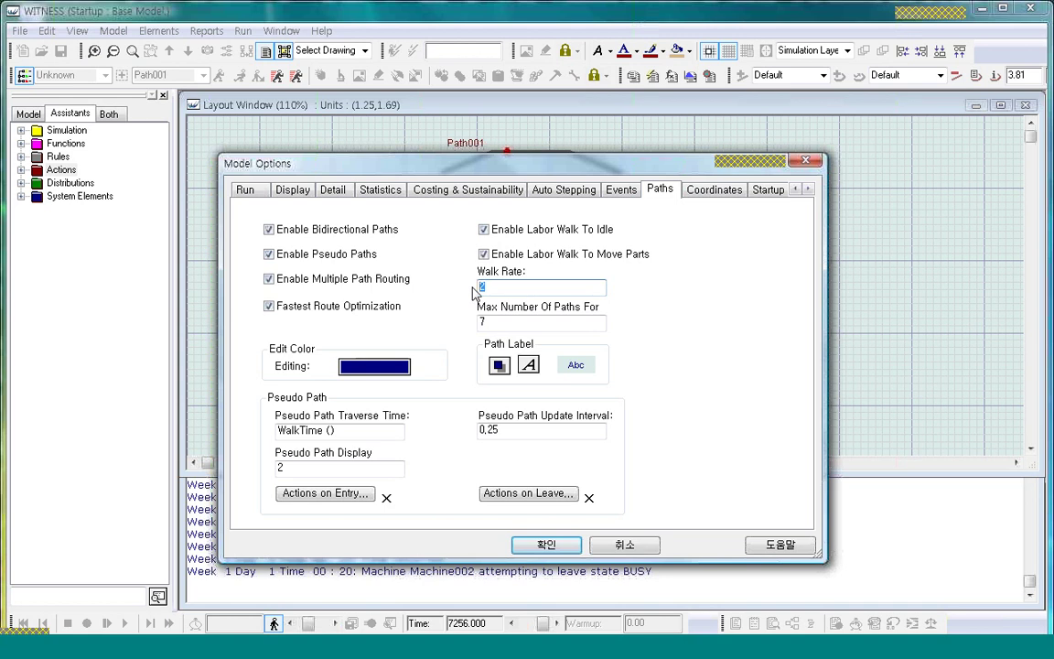
pyautogui.moveTo(533, 173); pyautogui.dragTo(538, 306)
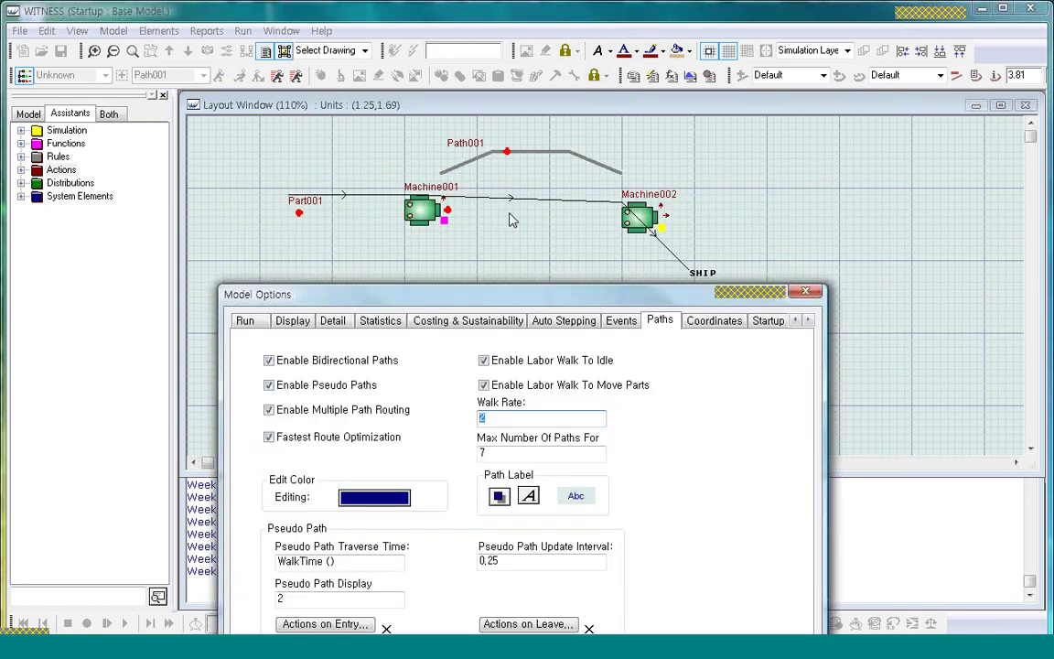
pyautogui.click(524, 152)
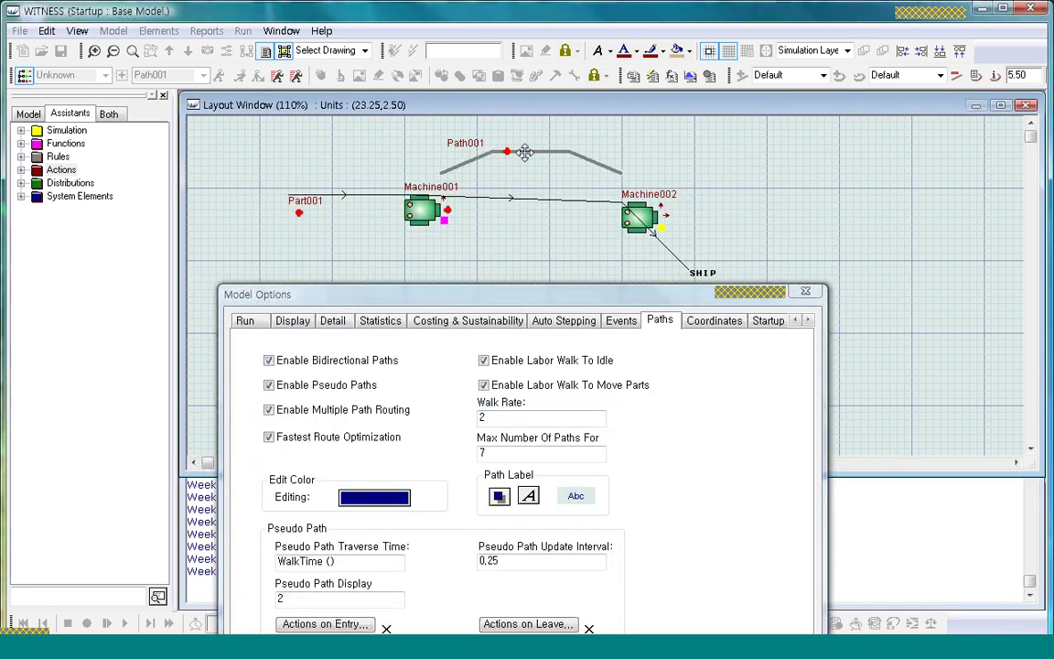
pyautogui.moveTo(532, 297); pyautogui.dragTo(540, 200)
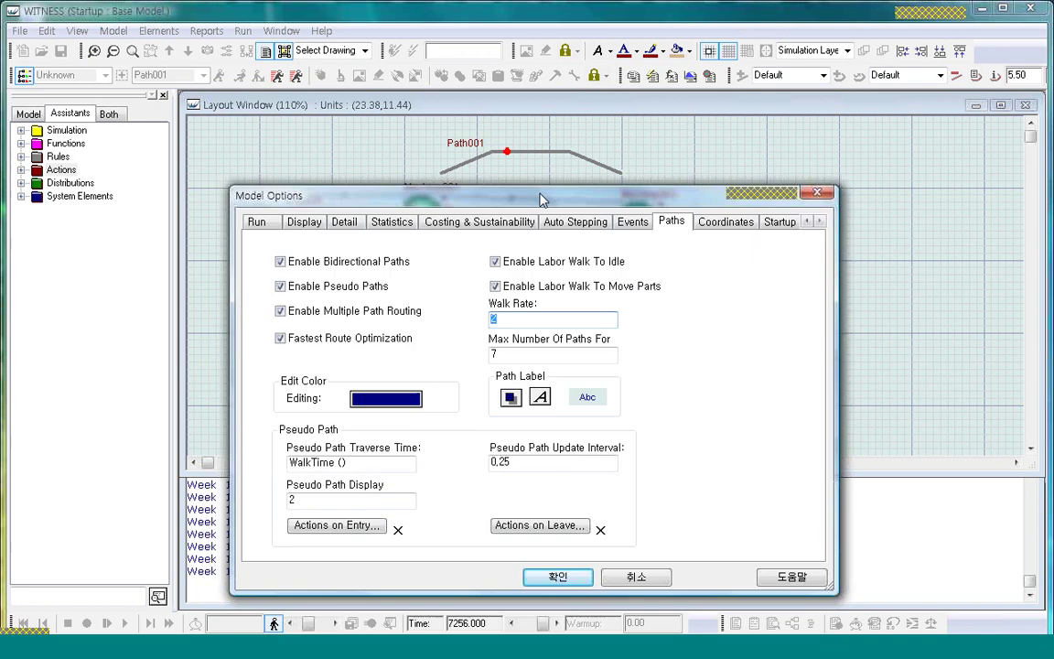
pyautogui.click(554, 576)
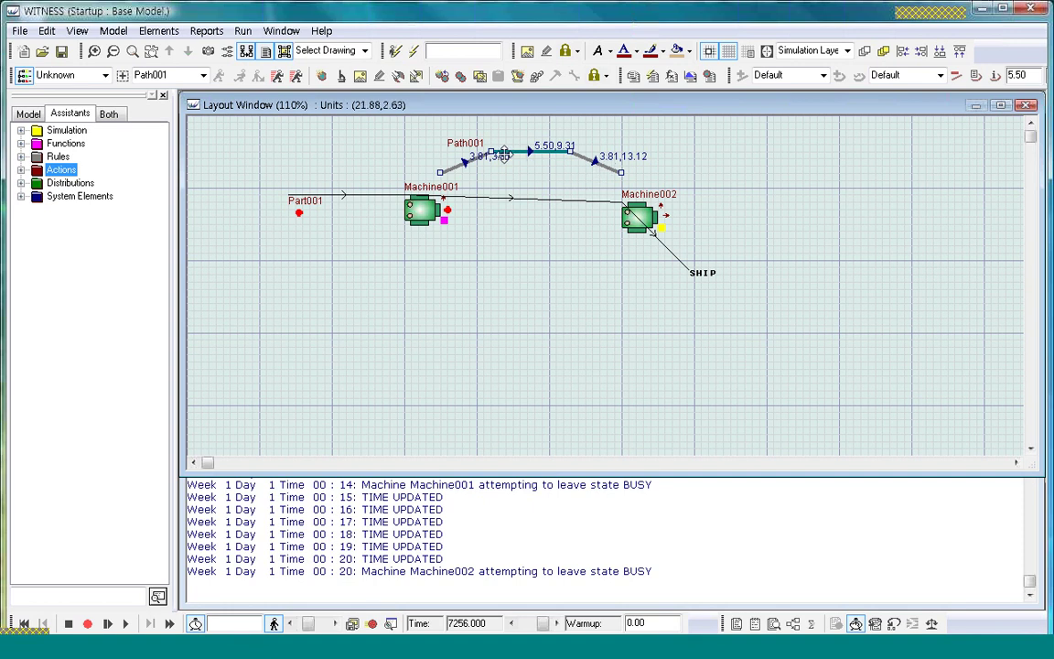
# Step: Review the walk rate and the pseudo path traverse time in the model's path options
pyautogui.click(114, 30)
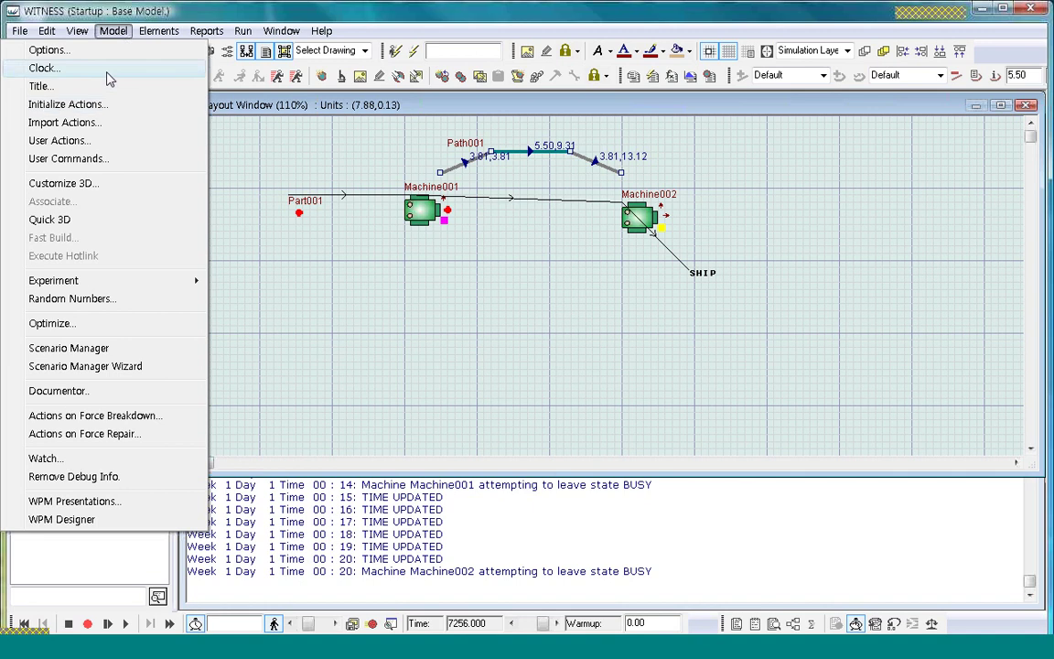
pyautogui.click(49, 49)
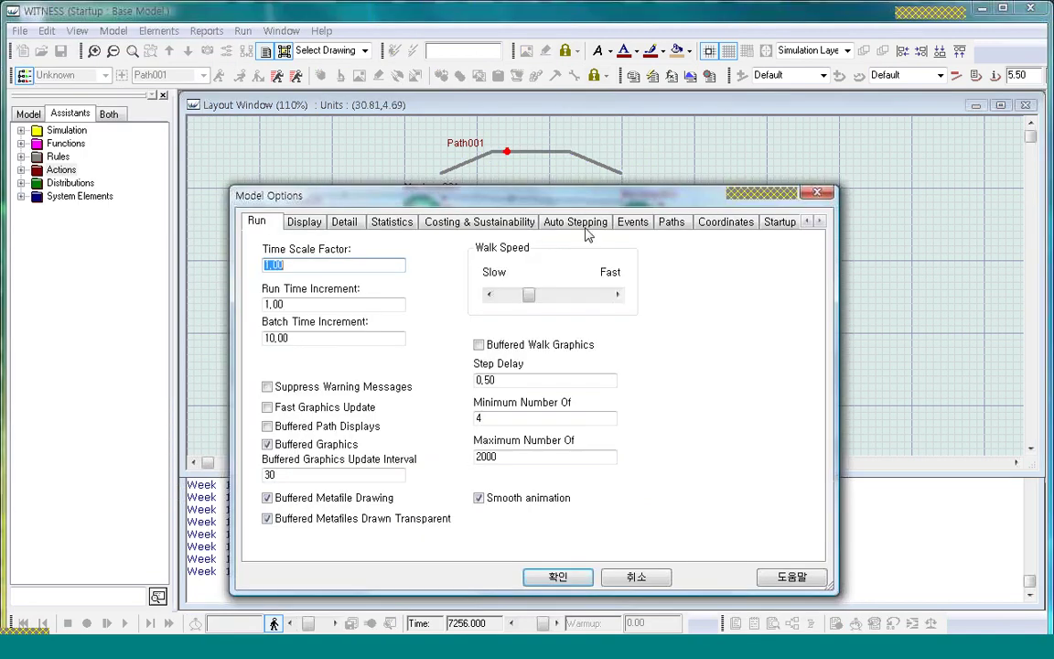
pyautogui.click(671, 224)
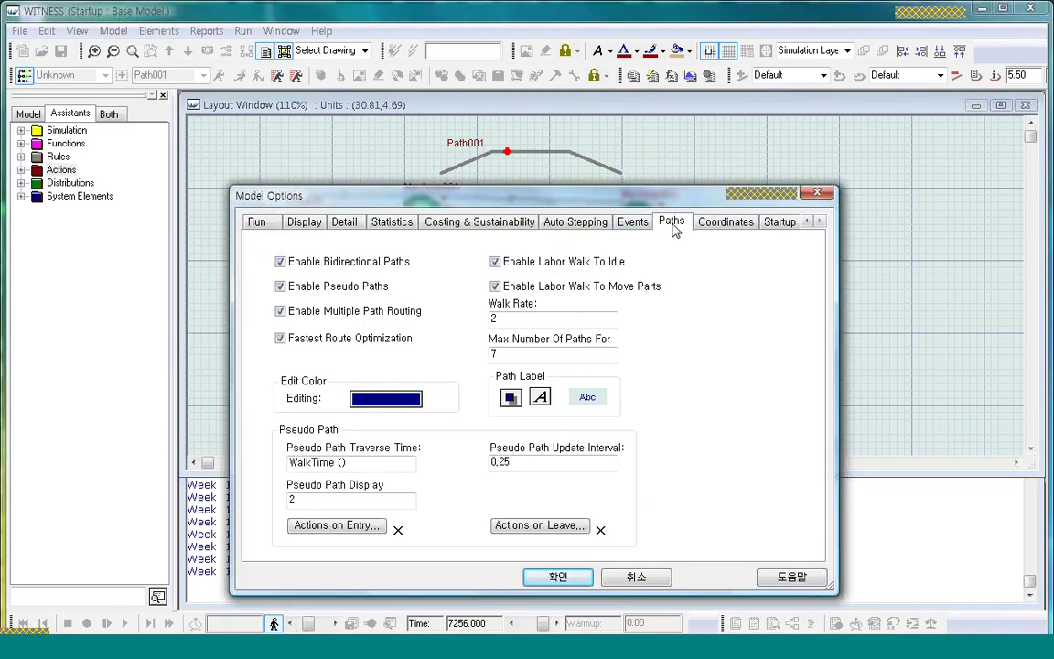
pyautogui.doubleClick(494, 318)
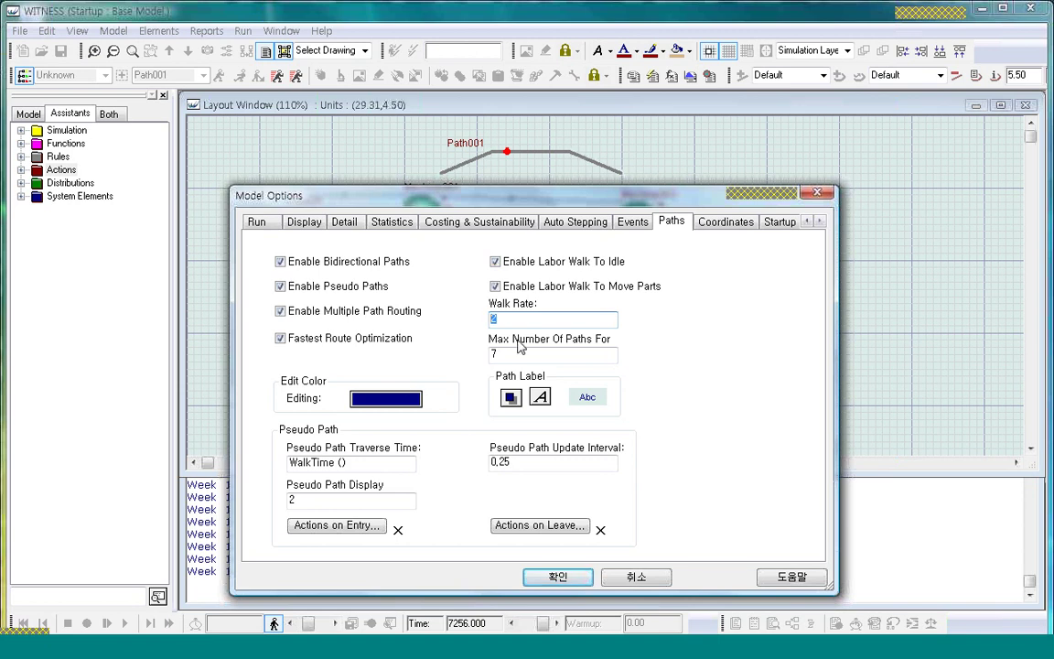
pyautogui.doubleClick(360, 464)
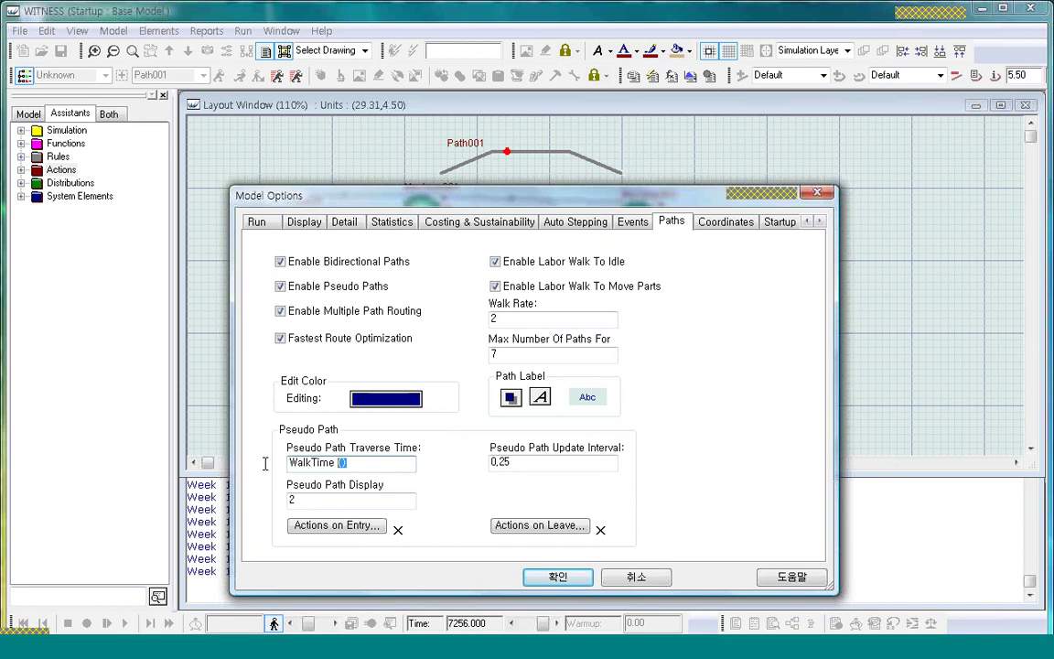
pyautogui.moveTo(264, 464); pyautogui.dragTo(242, 453)
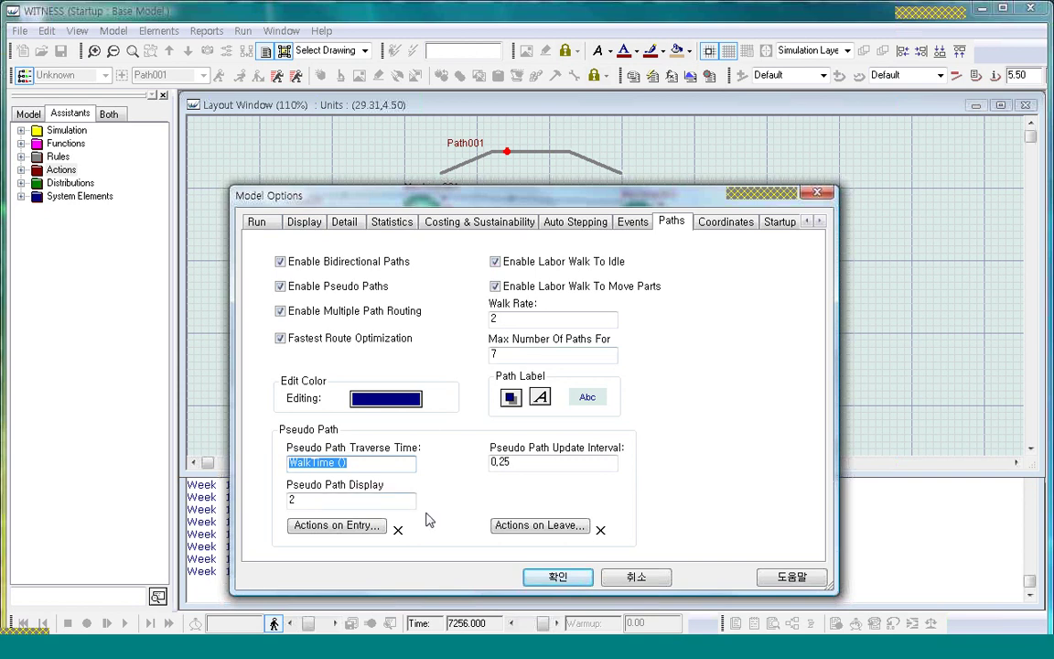
pyautogui.click(553, 579)
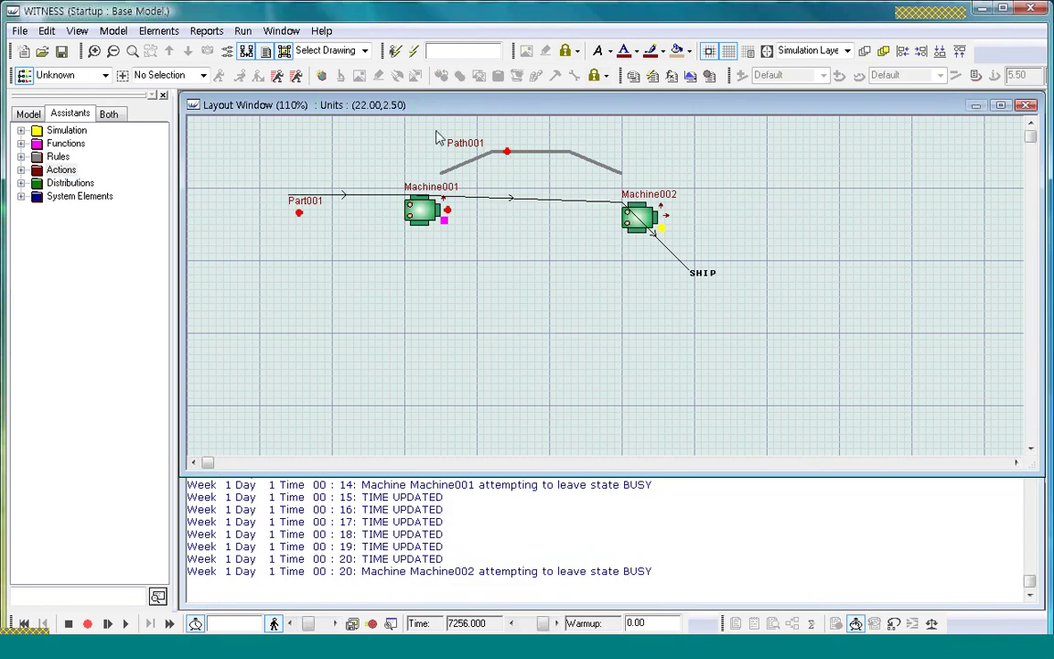
# Step: Set the walk rate in the model's path options to 12
pyautogui.click(113, 30)
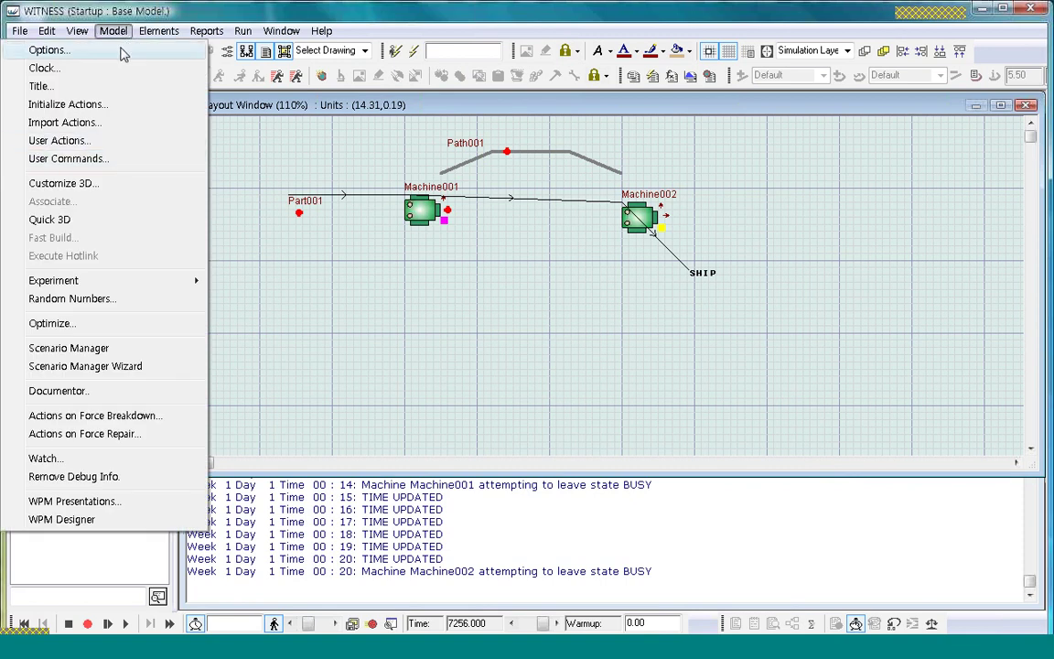
pyautogui.click(122, 51)
pyautogui.click(675, 226)
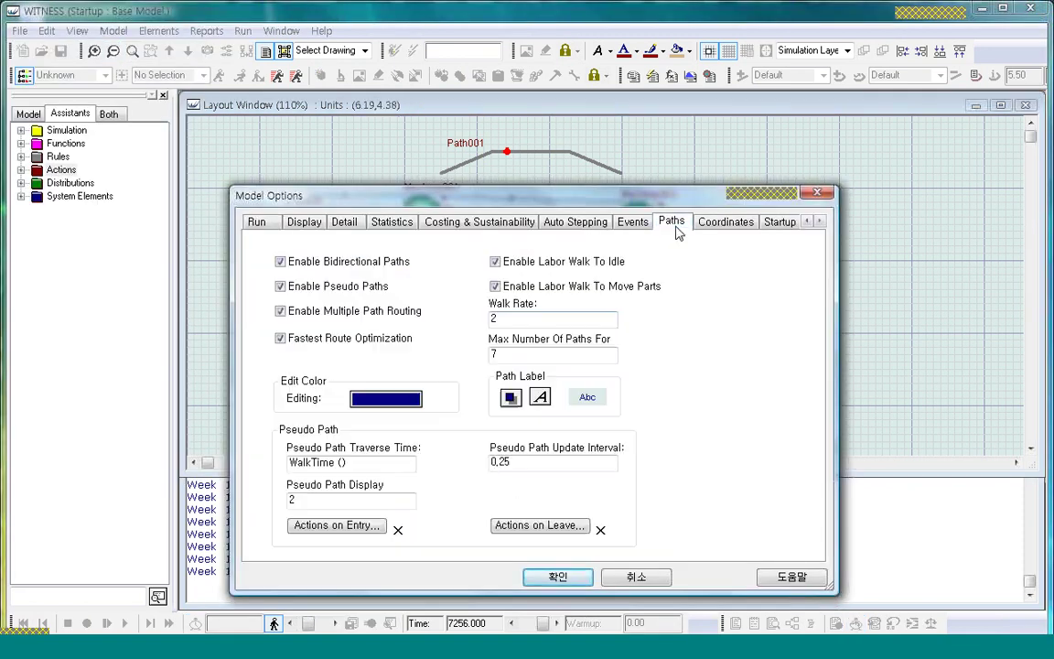
pyautogui.doubleClick(535, 318)
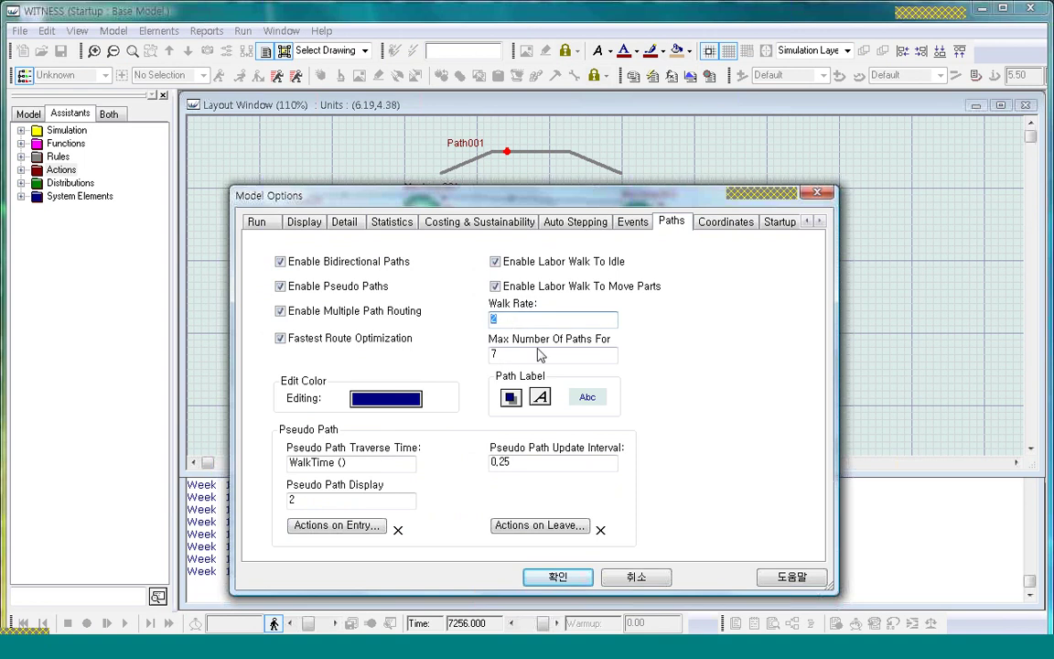
pyautogui.write('12')
pyautogui.click(558, 577)
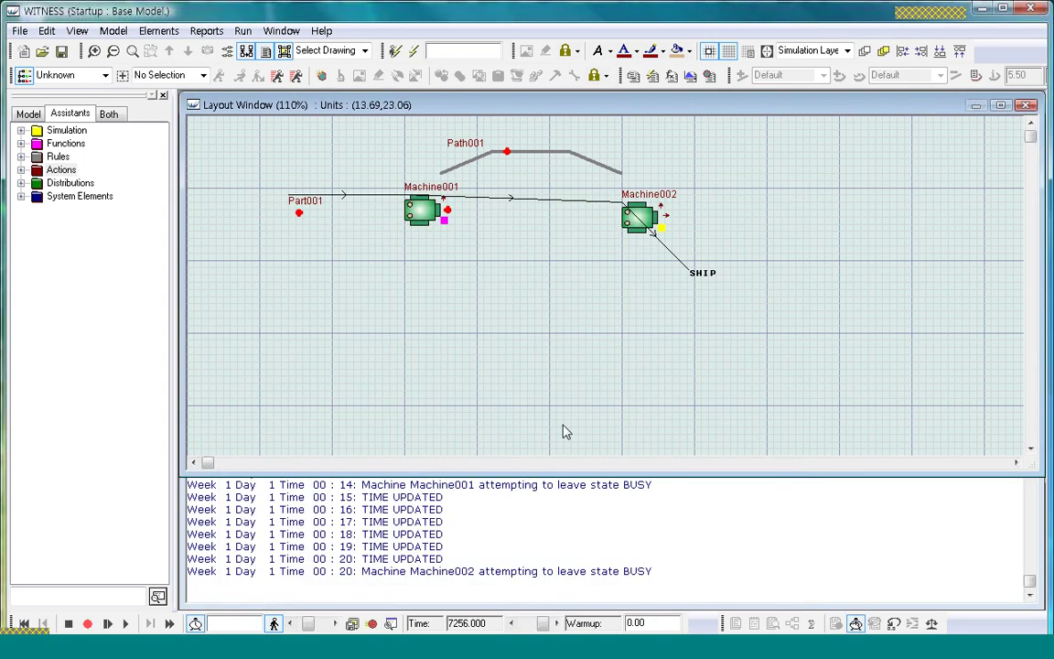
# Step: Run the simulation, stop it, and run it again to watch how fast parts travel along Path001
pyautogui.click(125, 624)
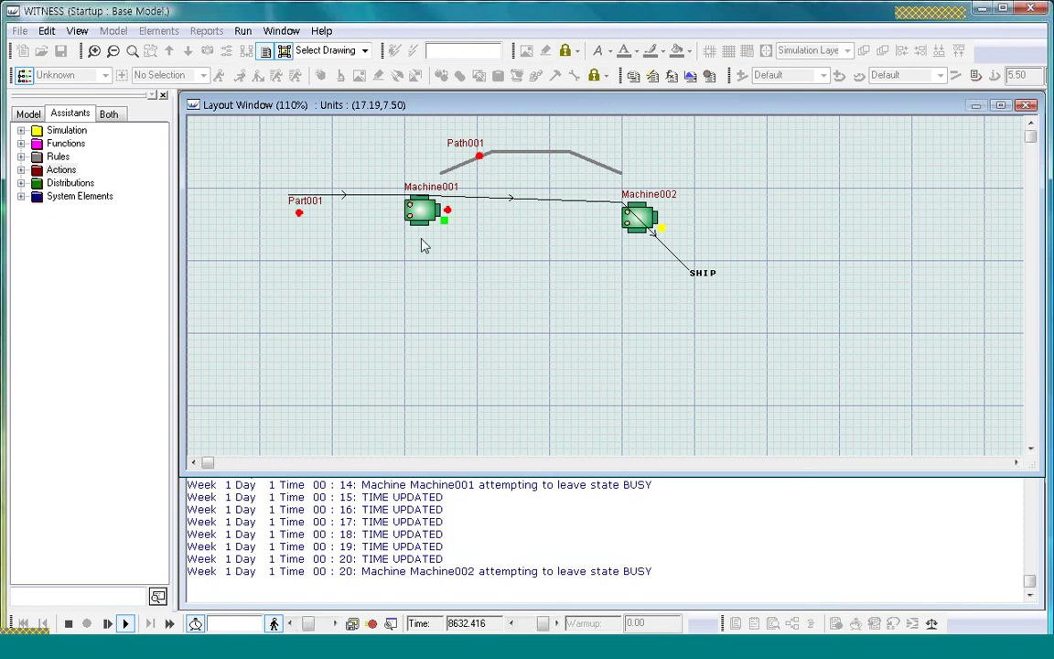
pyautogui.click(67, 624)
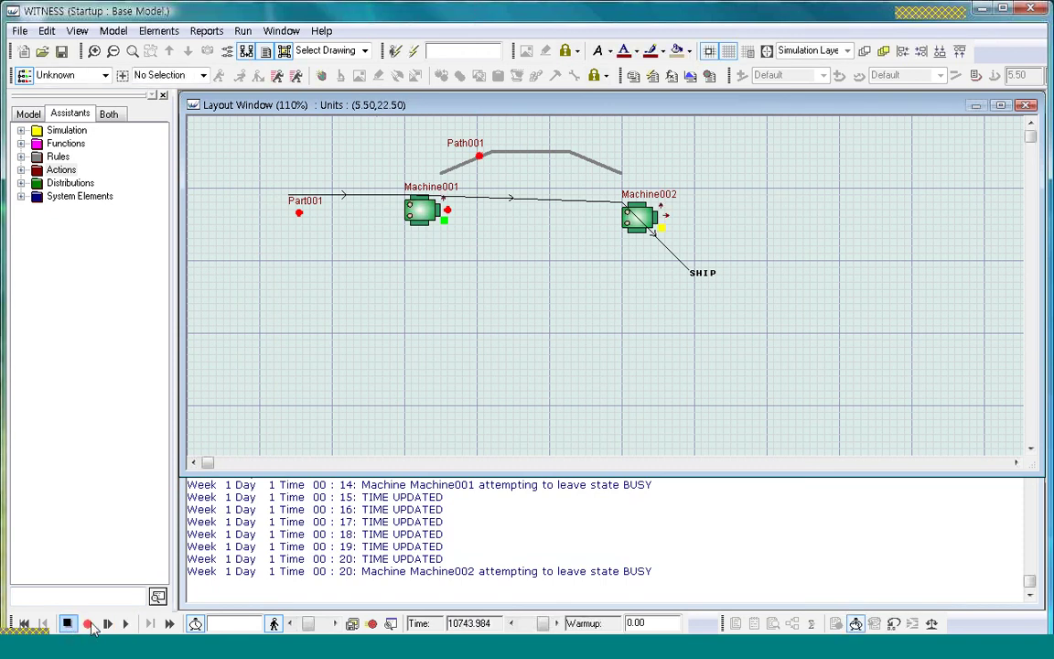
pyautogui.click(124, 624)
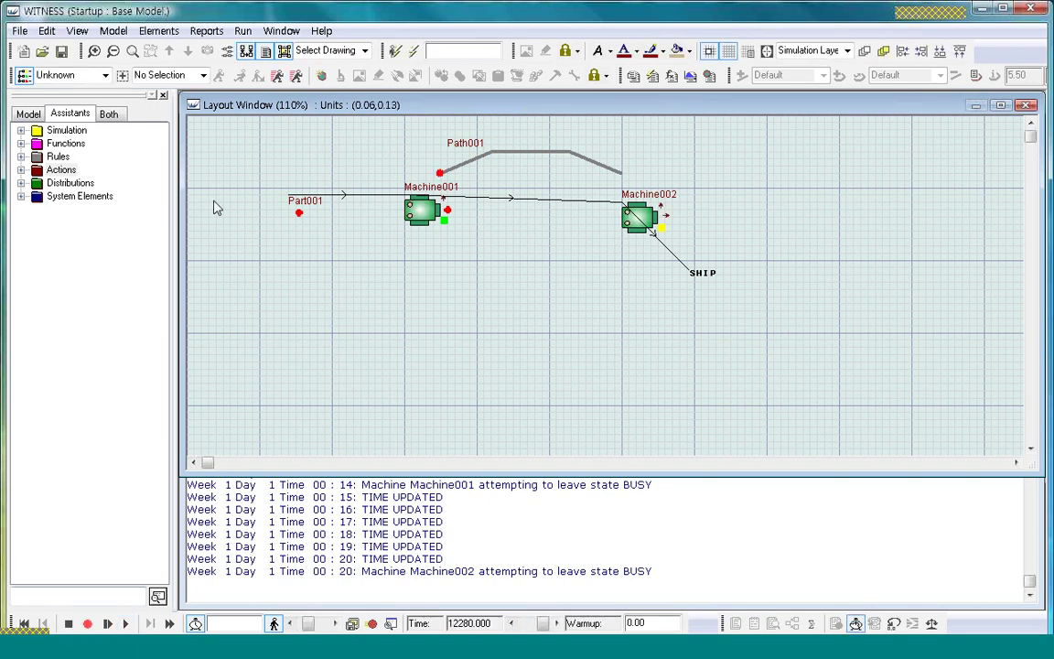
# Step: Set the walk rate in the model's path options to 120 and rerun the simulation from the start, stopping it after a short while
pyautogui.click(111, 34)
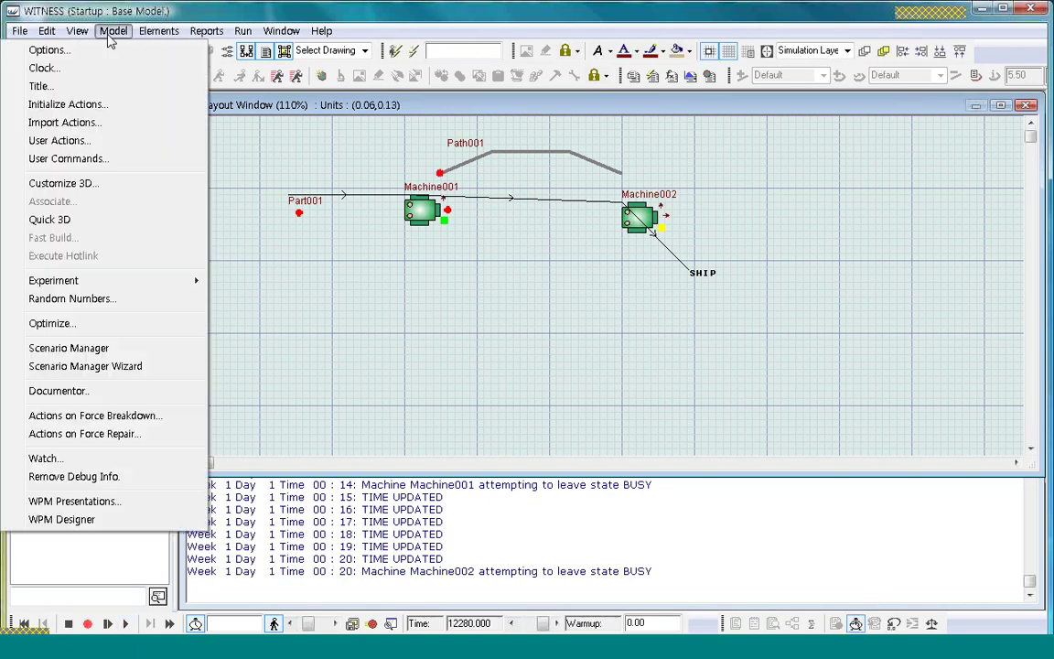
pyautogui.click(101, 52)
pyautogui.click(671, 221)
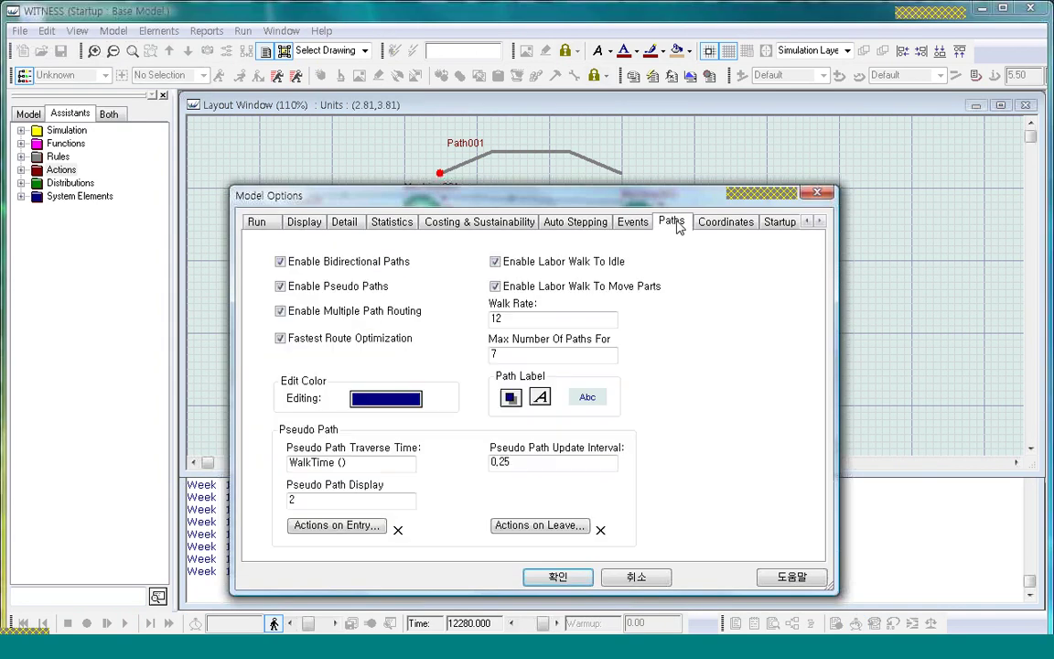
pyautogui.click(521, 318)
pyautogui.write('0')
pyautogui.click(557, 578)
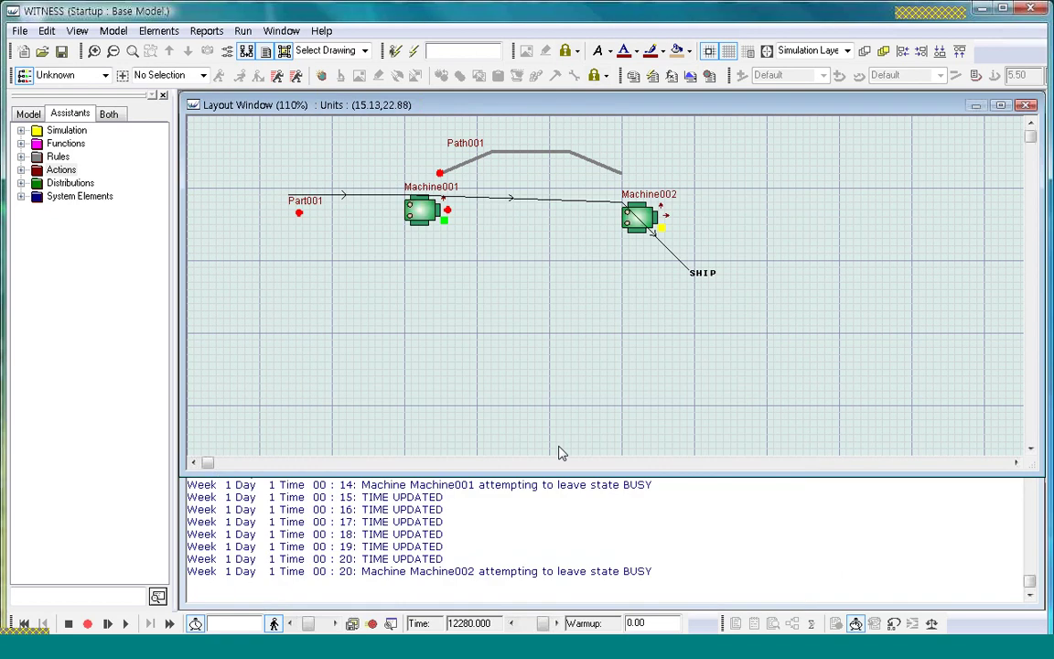
pyautogui.click(25, 623)
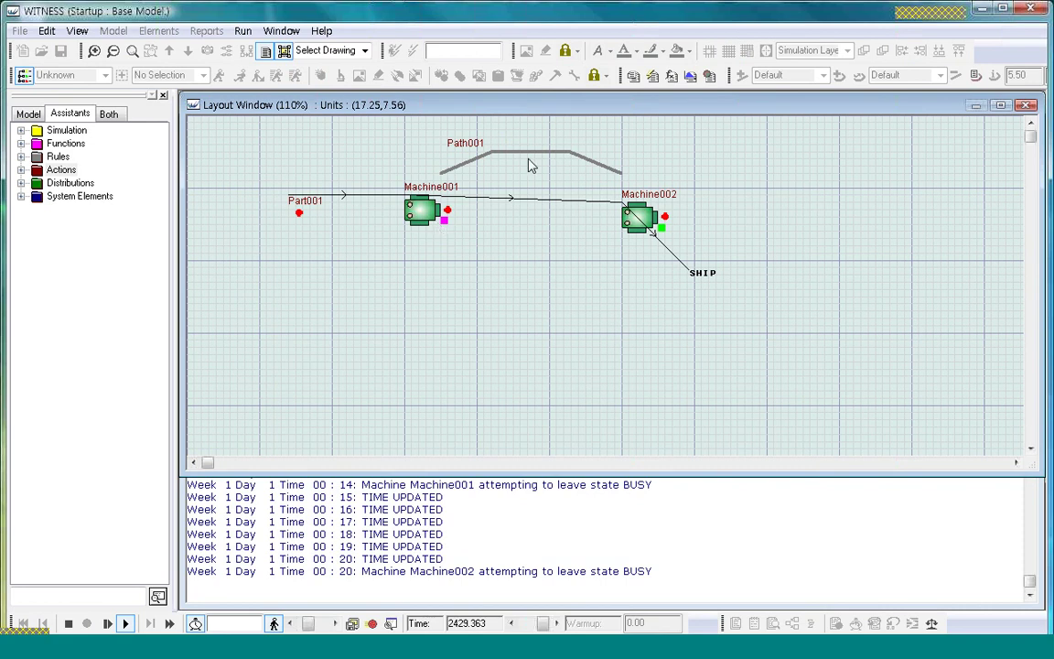
pyautogui.click(66, 624)
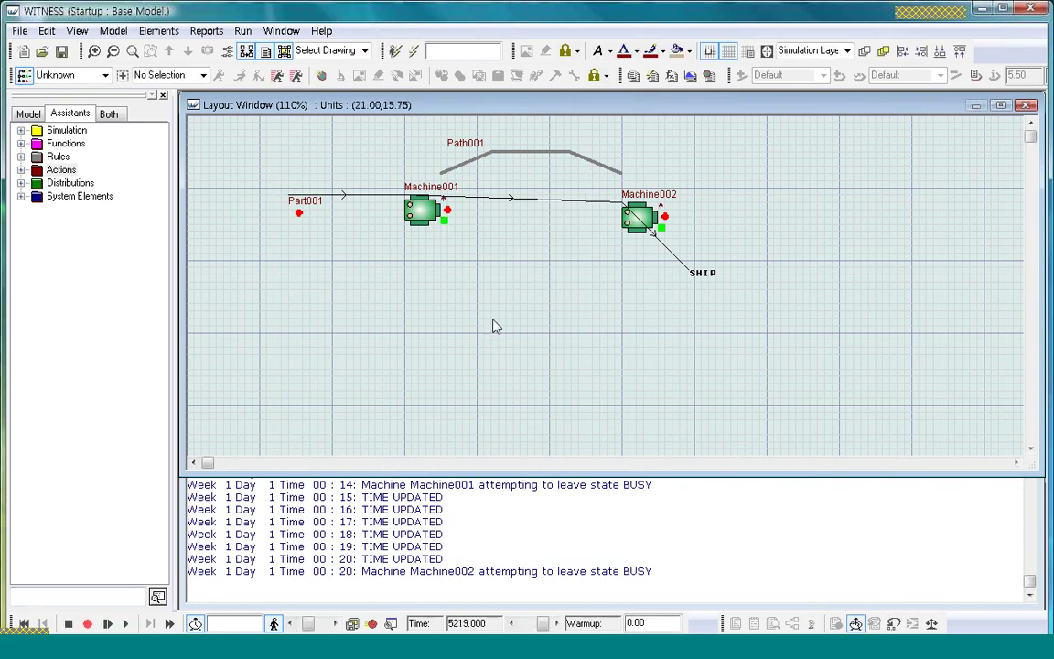
# Step: Reshape Path001 by moving its end point down to Machine002 and its start point down to Machine001
pyautogui.click(567, 160)
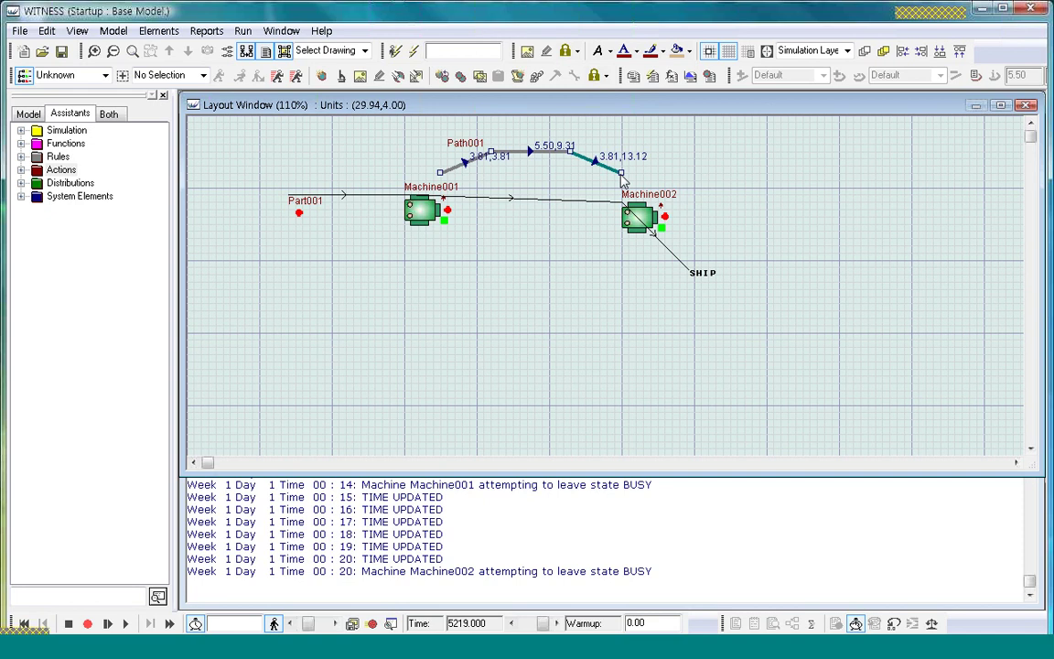
pyautogui.moveTo(621, 172); pyautogui.dragTo(627, 187)
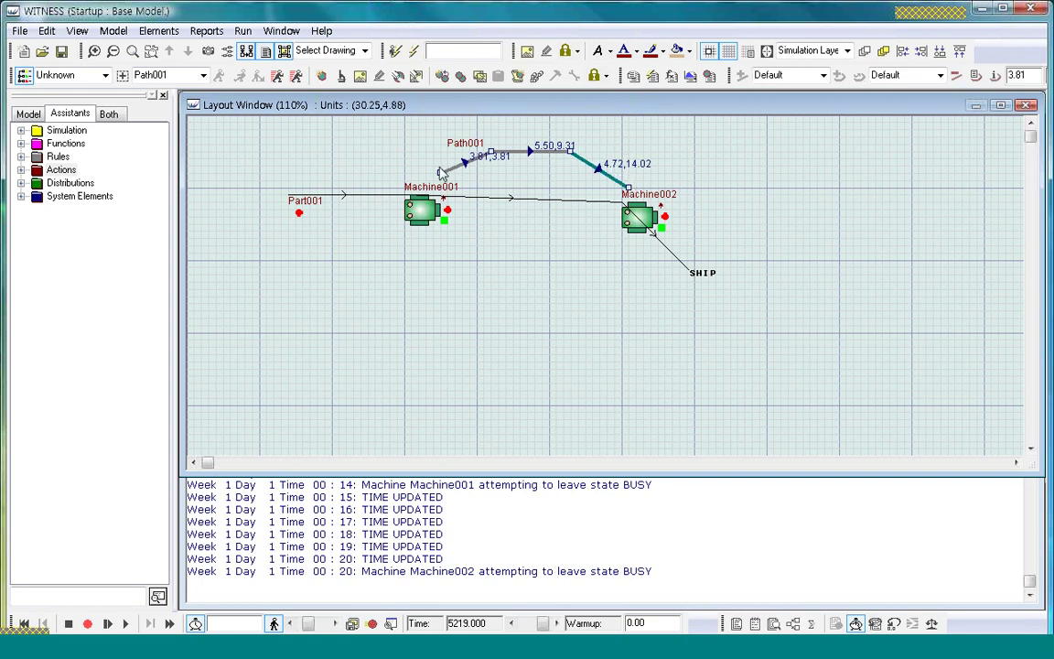
pyautogui.moveTo(439, 169); pyautogui.dragTo(439, 180)
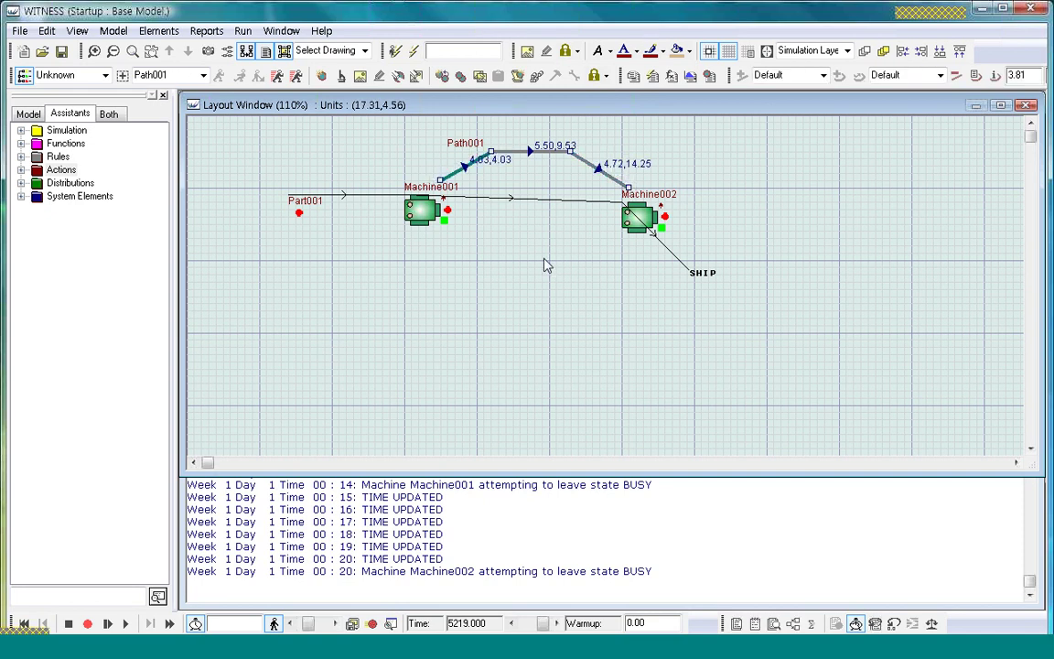
pyautogui.click(545, 264)
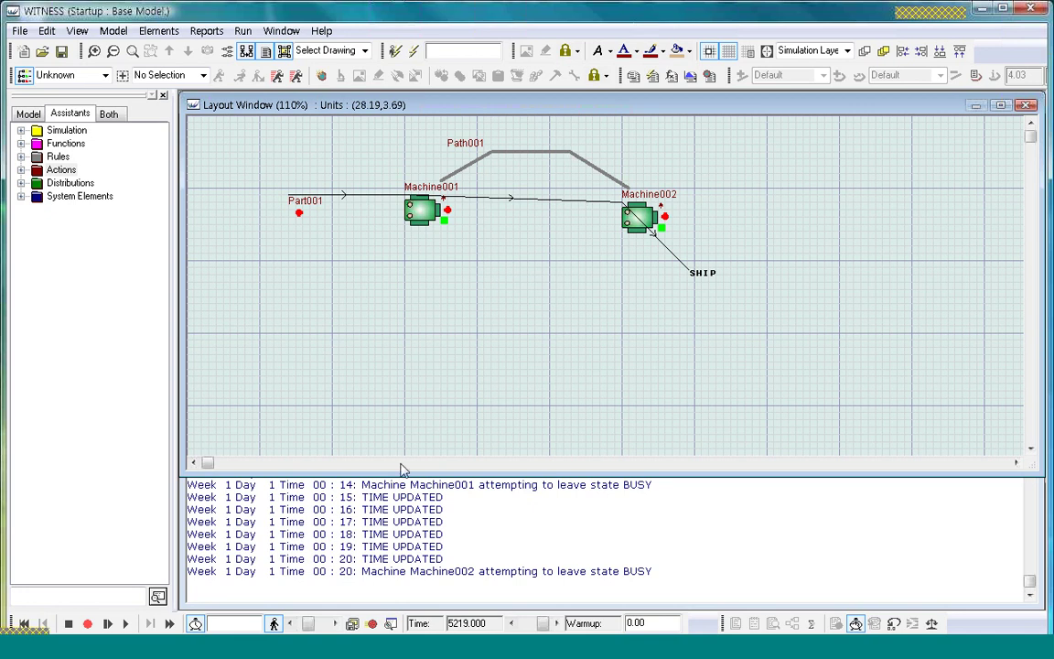
# Step: Close the Interact Box and place a basic Labor element below and between the two machines
pyautogui.click(576, 536)
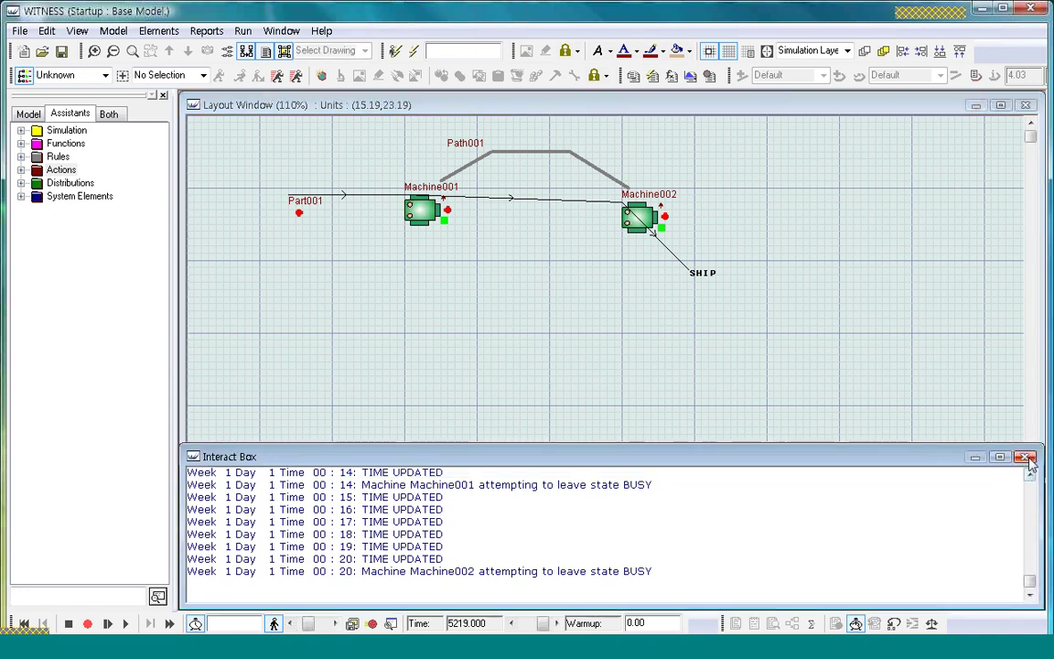
pyautogui.click(1025, 461)
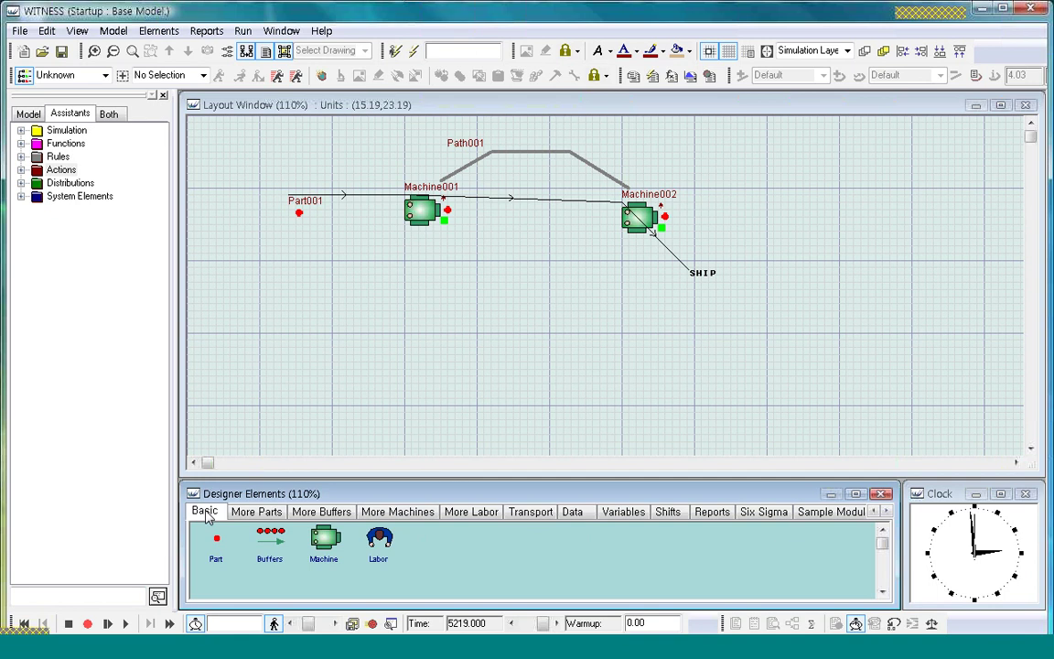
pyautogui.click(379, 539)
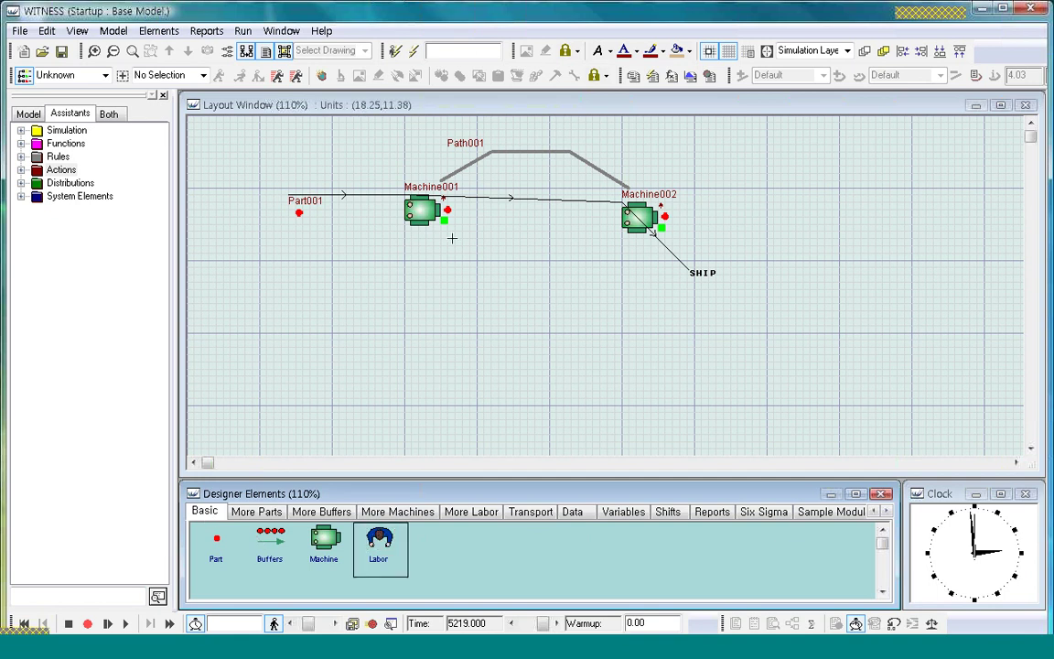
pyautogui.click(468, 254)
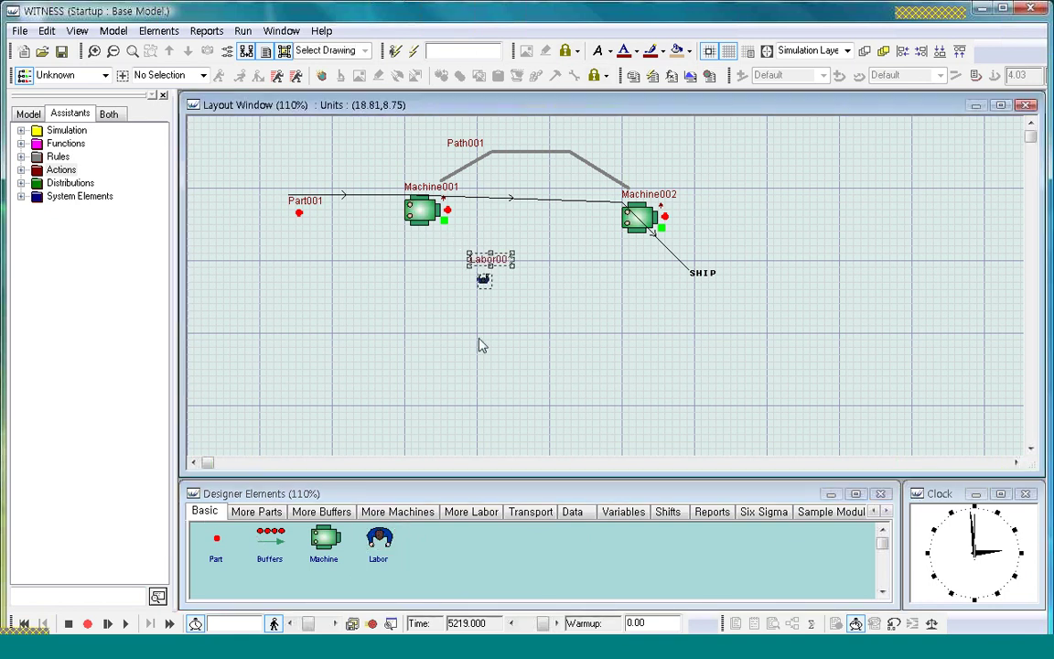
pyautogui.click(487, 400)
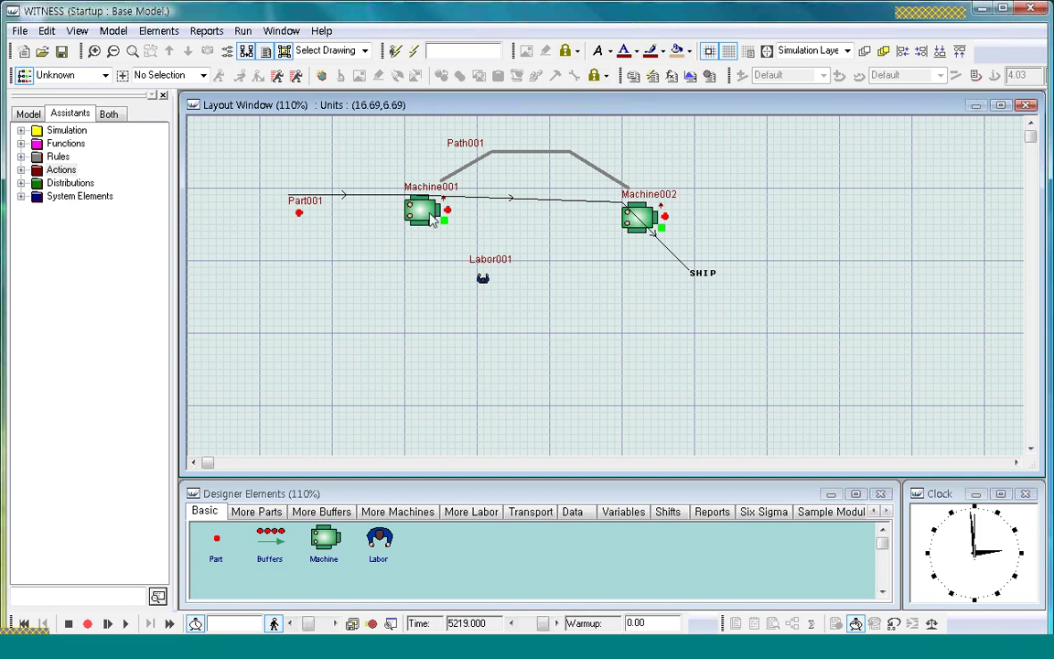
# Step: Change the output rule of Machine001 to "PUSH to Machine002 with labor001 Using Path", validate it and accept it
pyautogui.click(432, 218)
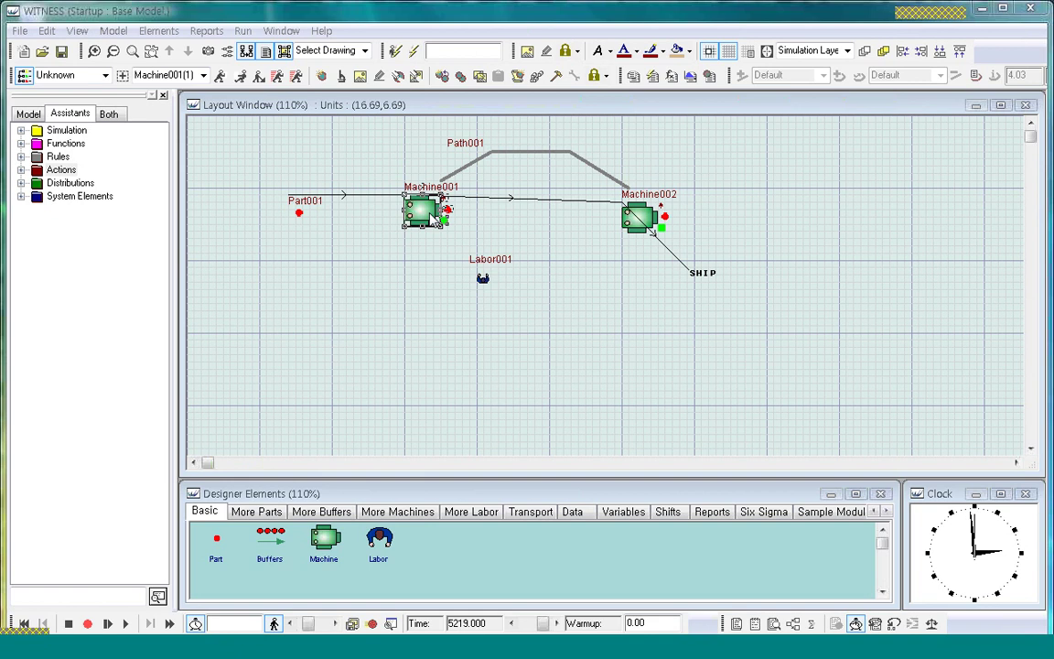
pyautogui.doubleClick(435, 217)
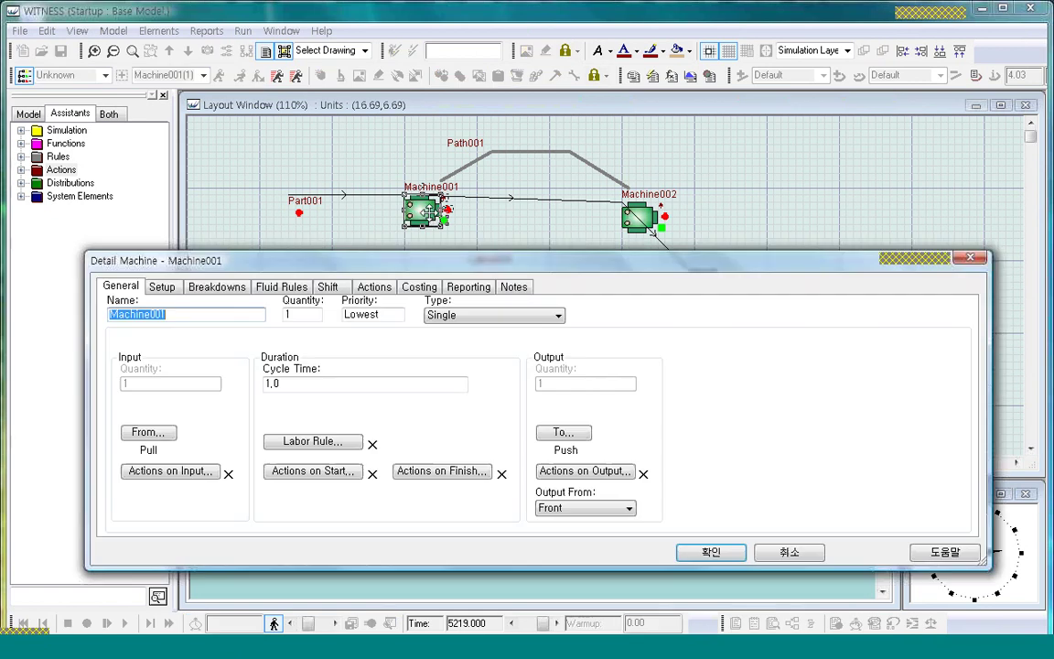
pyautogui.click(563, 434)
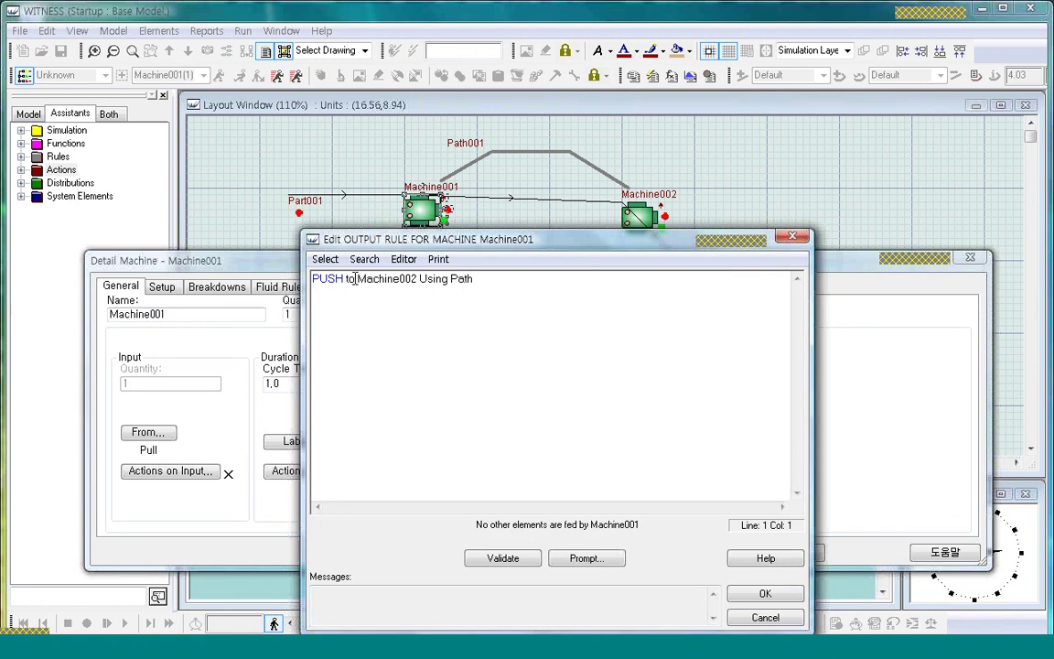
pyautogui.click(419, 280)
pyautogui.write('with ')
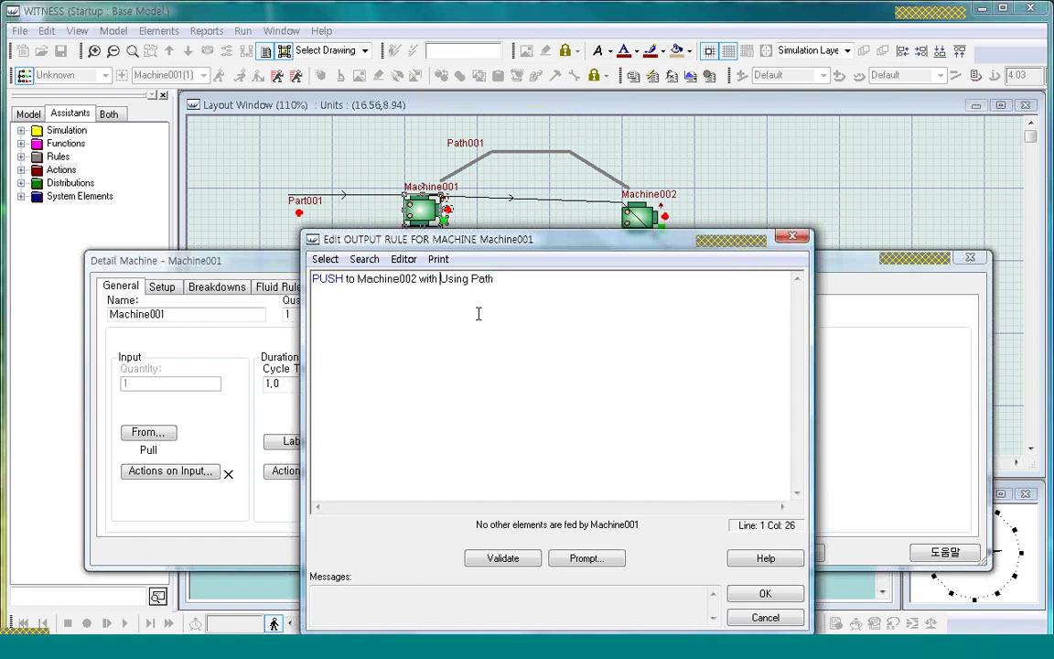
pyautogui.write('labor001')
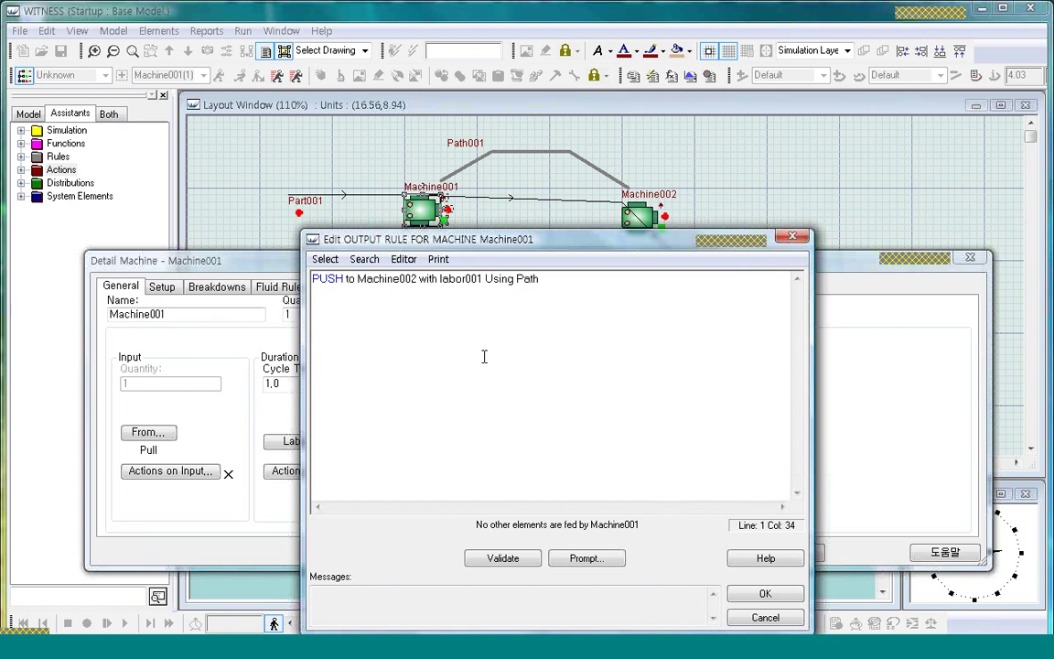
pyautogui.click(519, 562)
pyautogui.doubleClick(458, 280)
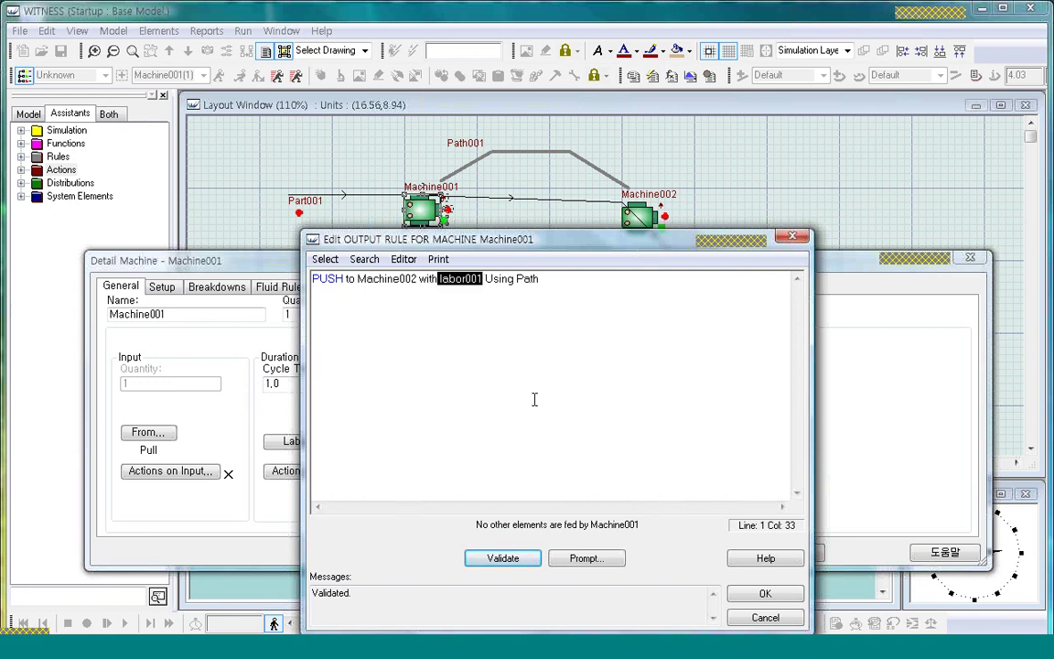
pyautogui.click(764, 593)
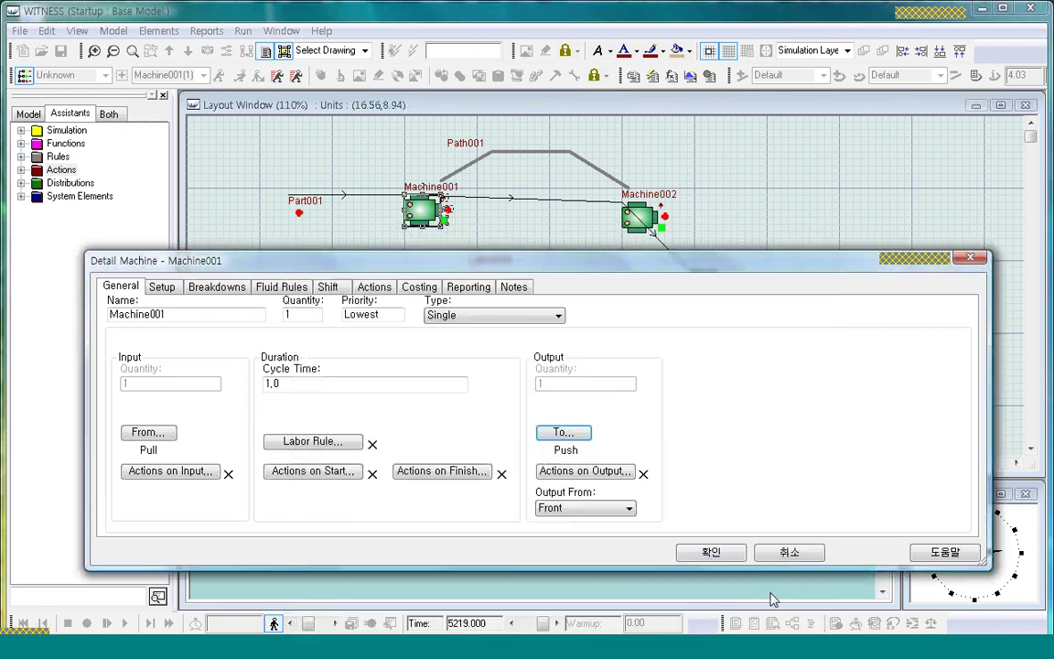
# Step: Accept Machine001's details and run the simulation at a slightly lower walk speed, switching it to stepped running
pyautogui.click(712, 554)
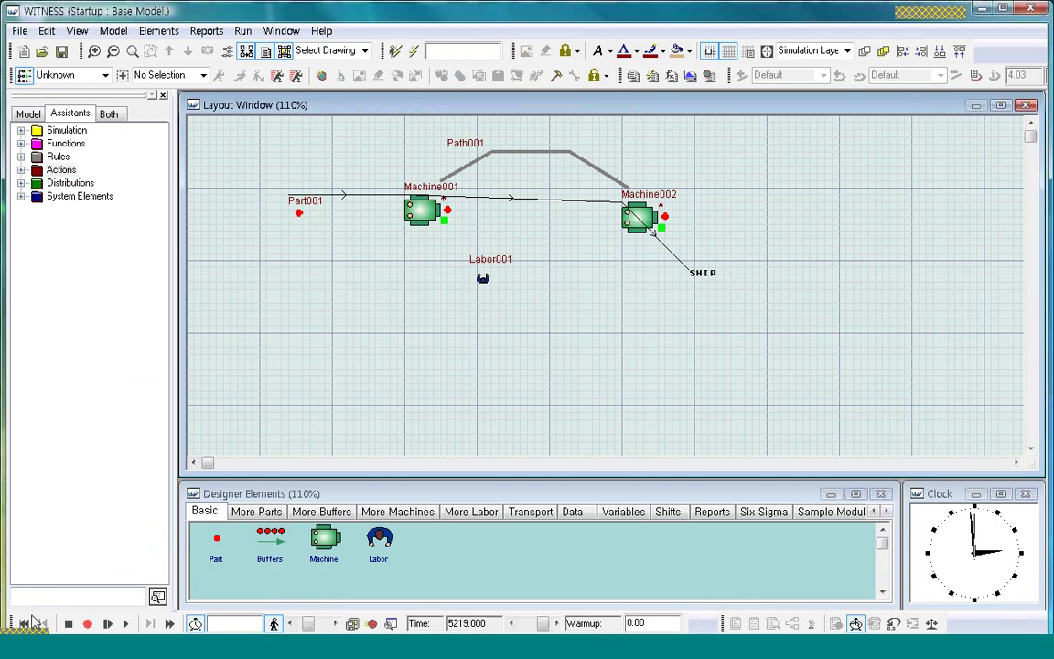
pyautogui.click(125, 622)
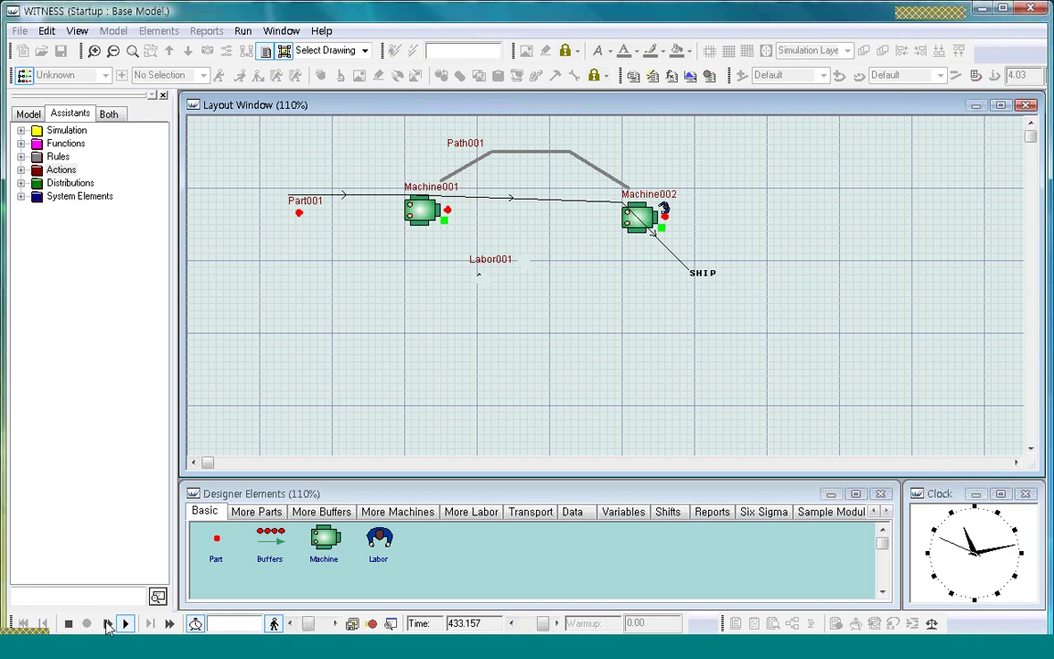
pyautogui.moveTo(308, 627); pyautogui.dragTo(298, 628)
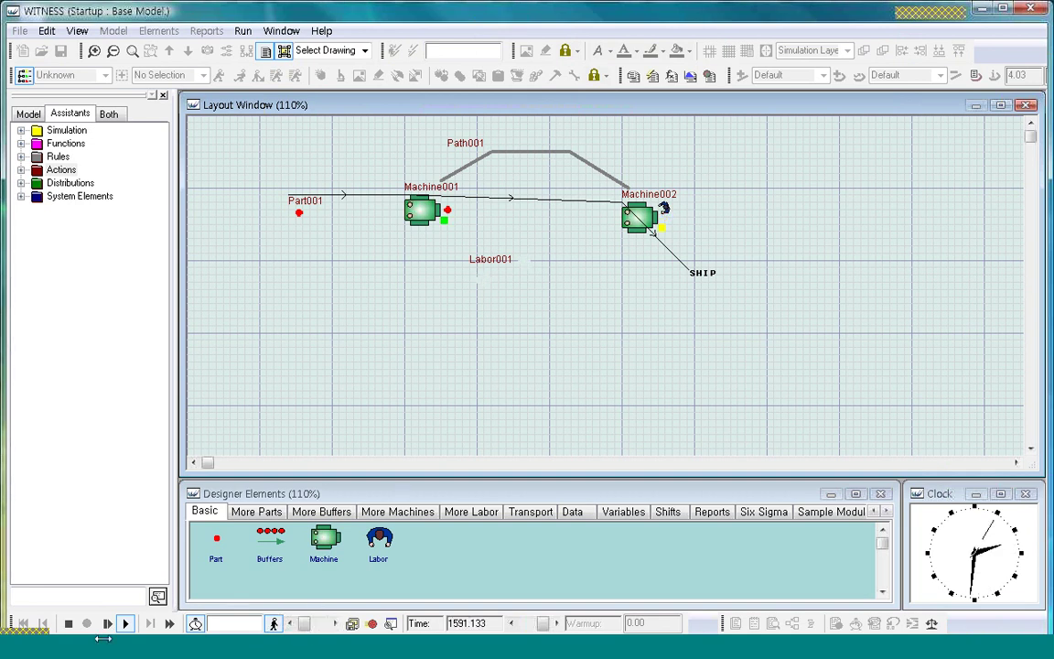
pyautogui.click(106, 623)
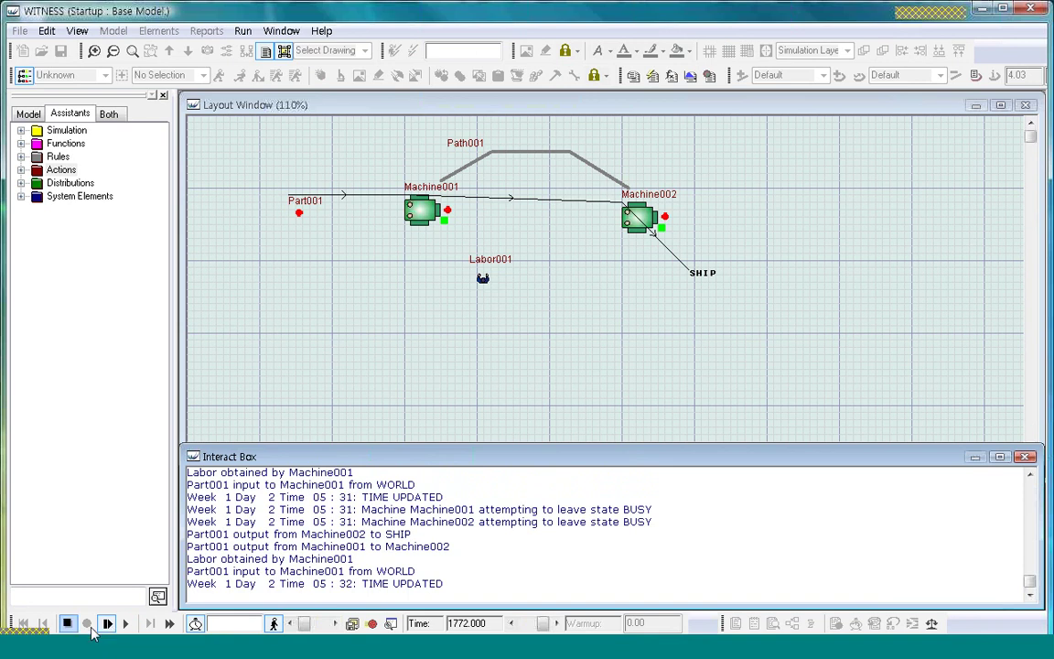
# Step: Stop and reset the simulation, and run it step by step from the start for a short while
pyautogui.click(70, 625)
pyautogui.click(23, 625)
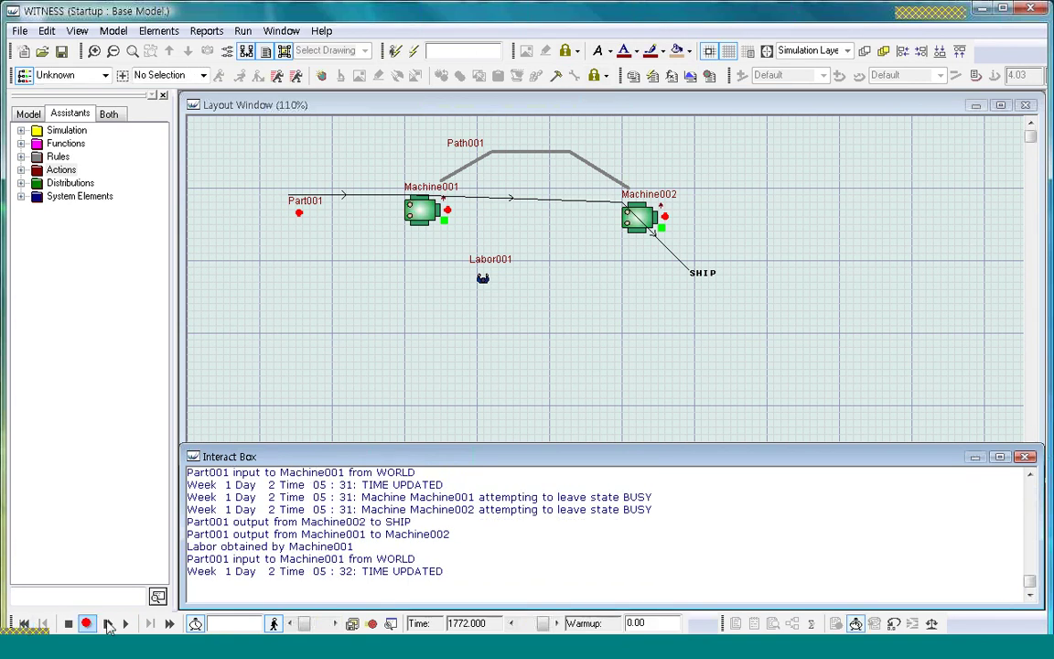
pyautogui.click(107, 625)
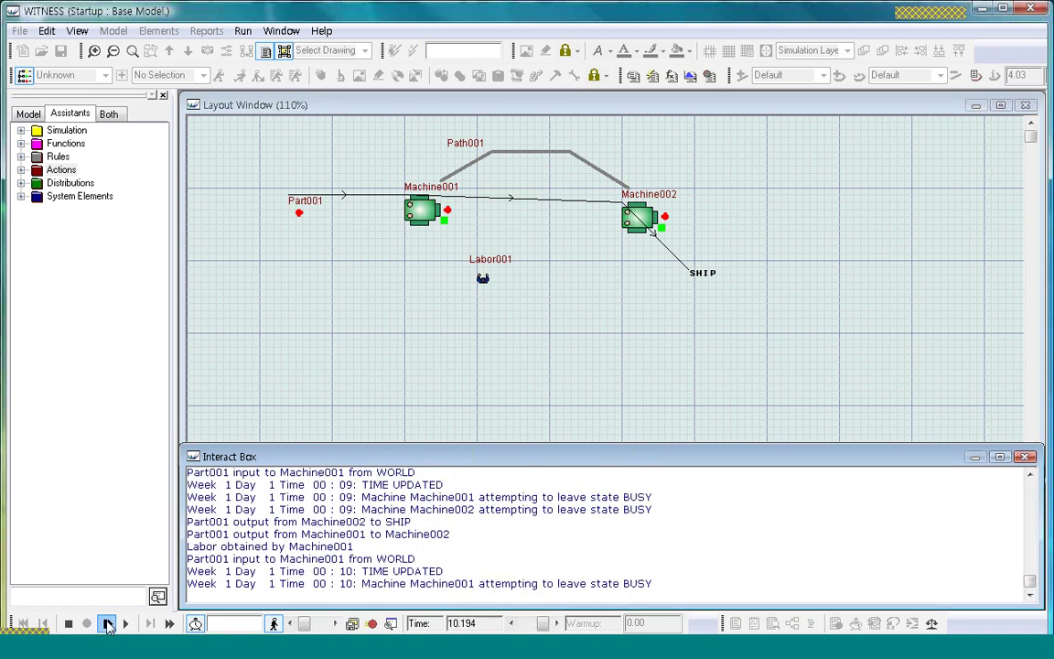
pyautogui.click(107, 623)
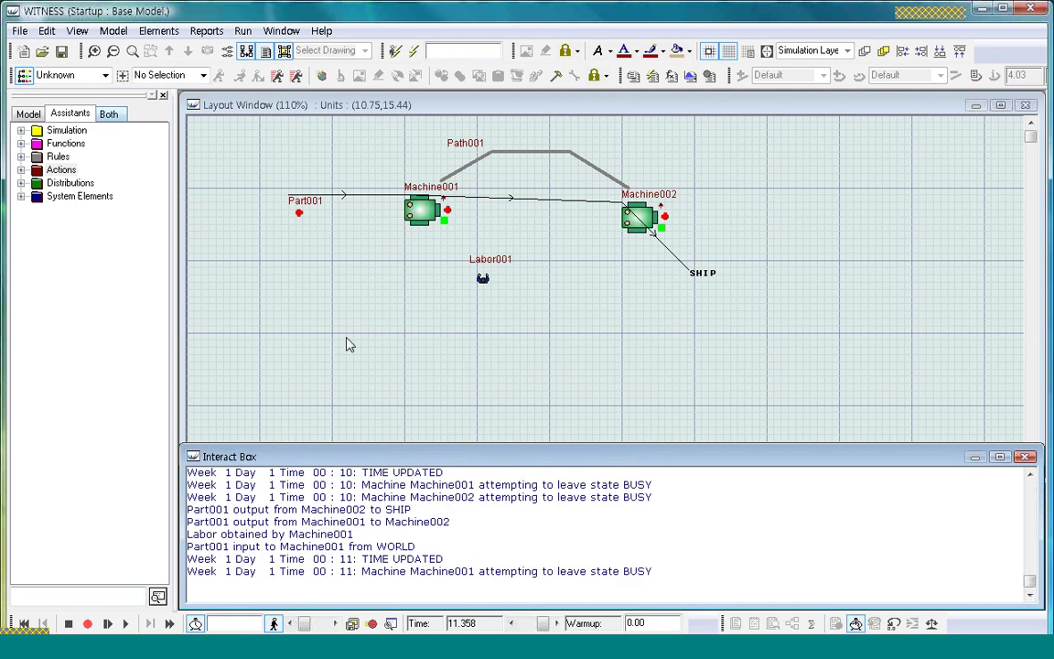
# Step: Set the walk rate in the model's path options to 12 and continue the simulation step by step
pyautogui.click(114, 32)
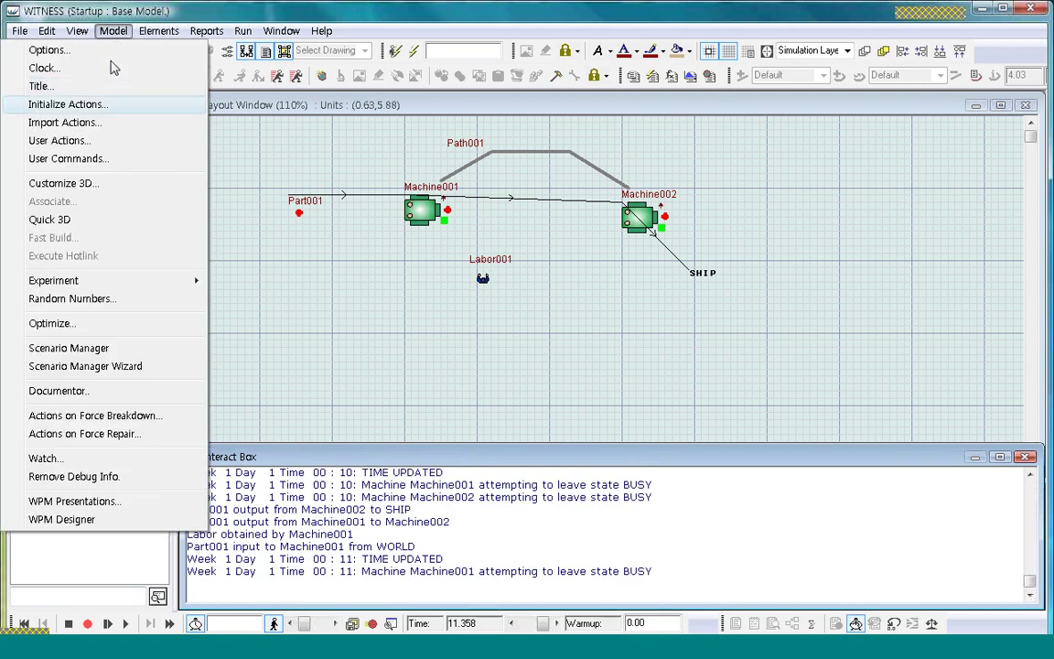
pyautogui.click(47, 49)
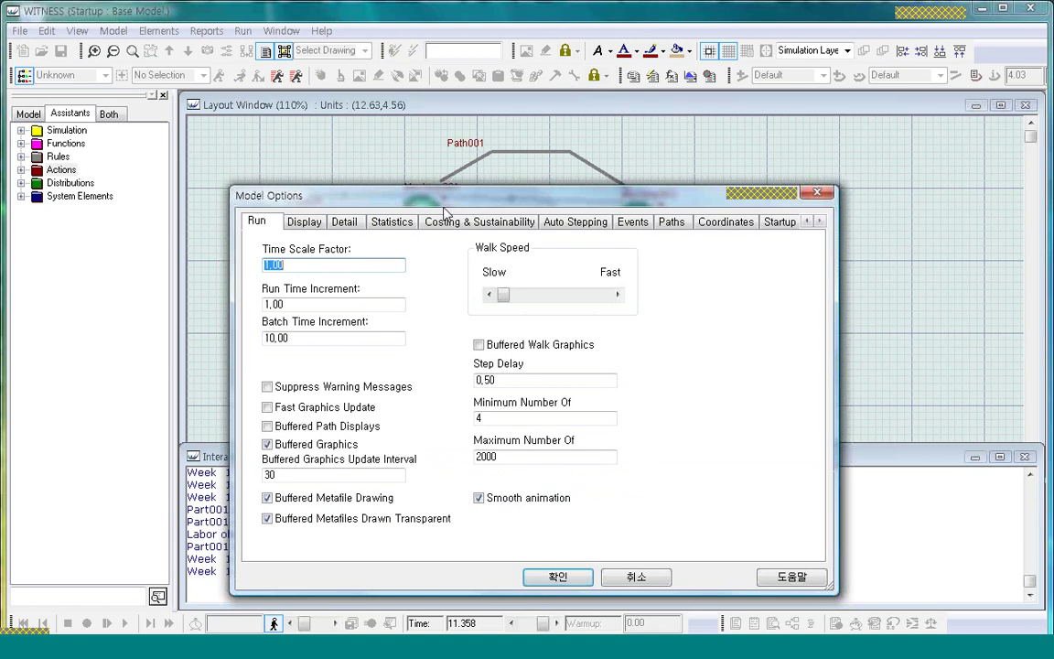
pyautogui.click(671, 222)
pyautogui.click(535, 318)
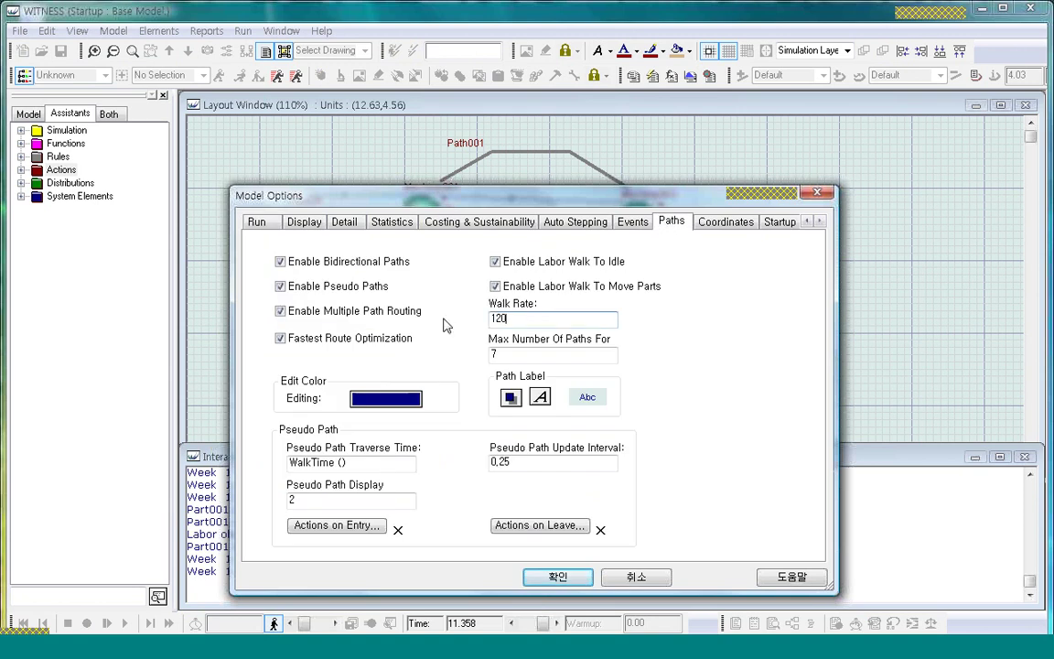
pyautogui.press('BackSpace')
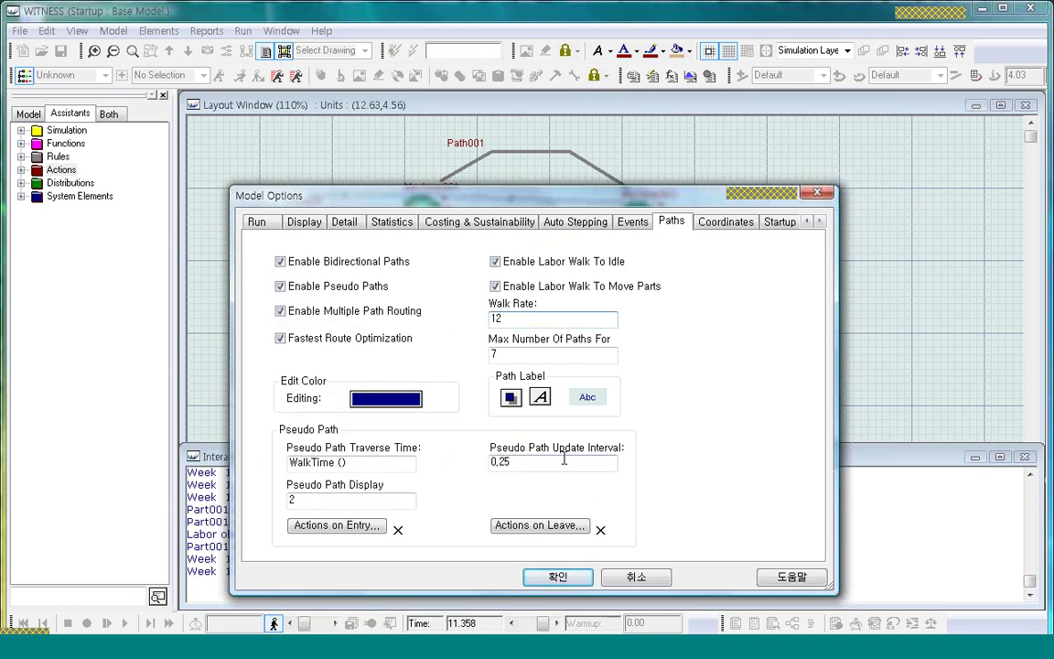
pyautogui.click(557, 577)
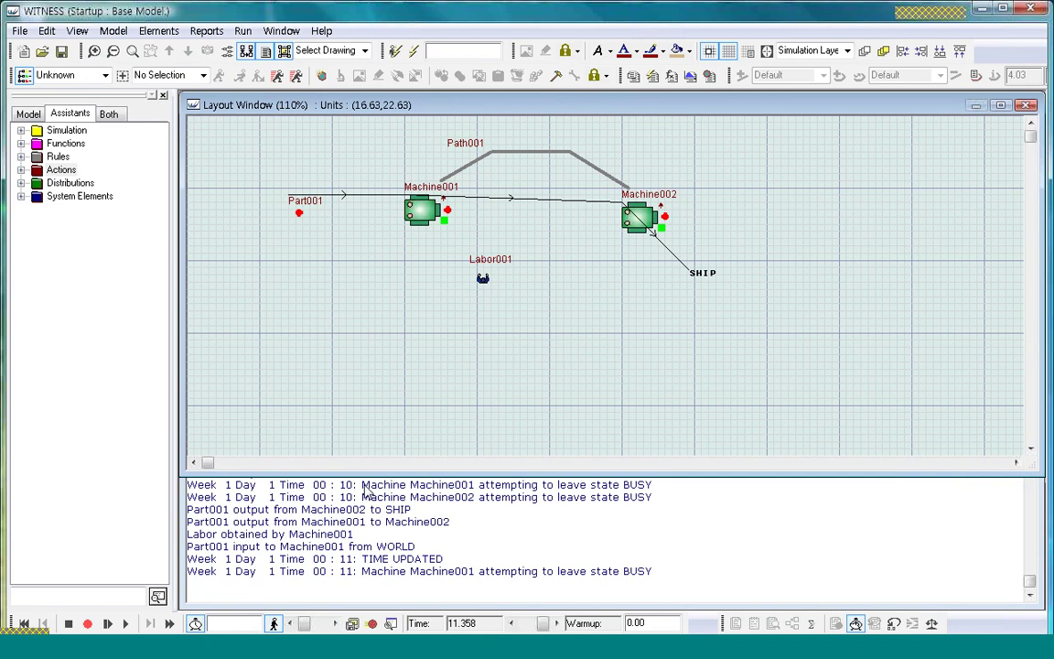
pyautogui.click(107, 623)
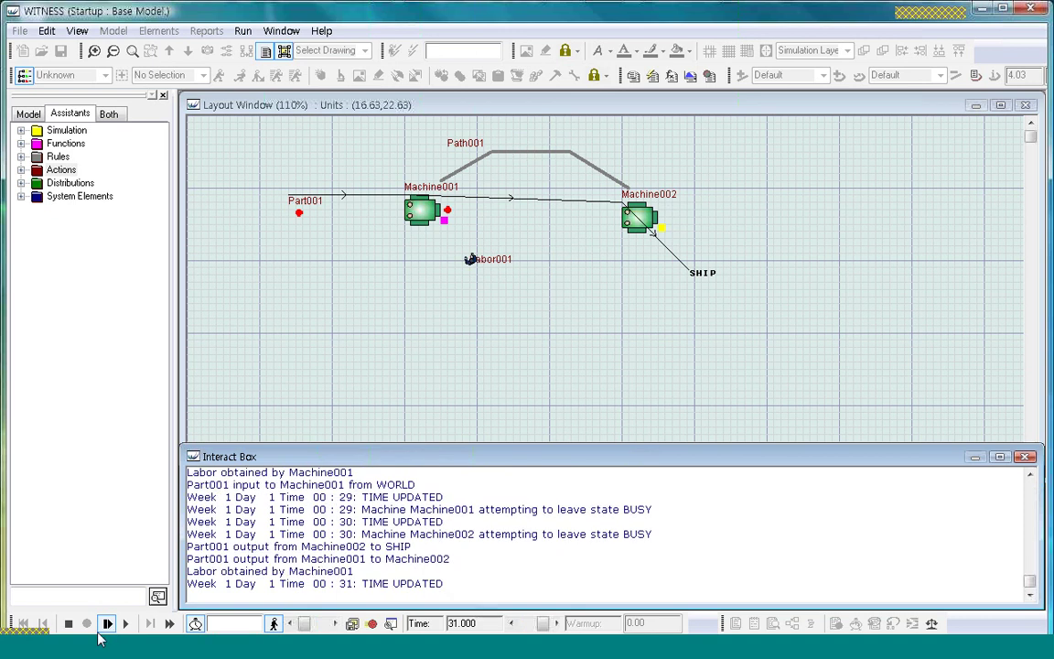
# Step: Close the Interact Box and place a second basic Labor element well below Machine002
pyautogui.click(1026, 456)
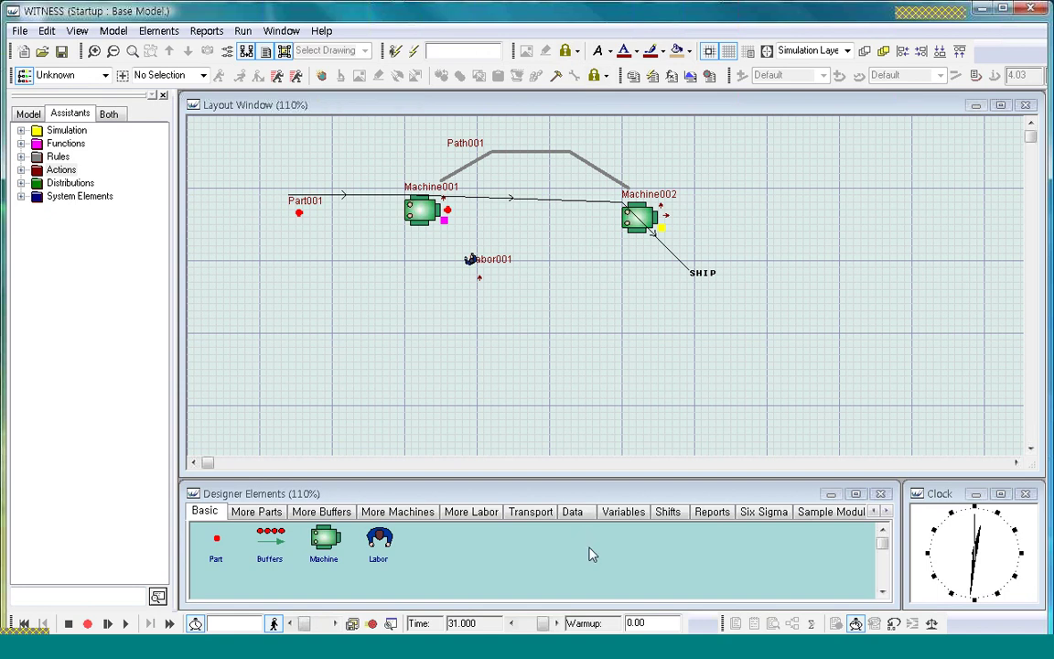
pyautogui.click(379, 541)
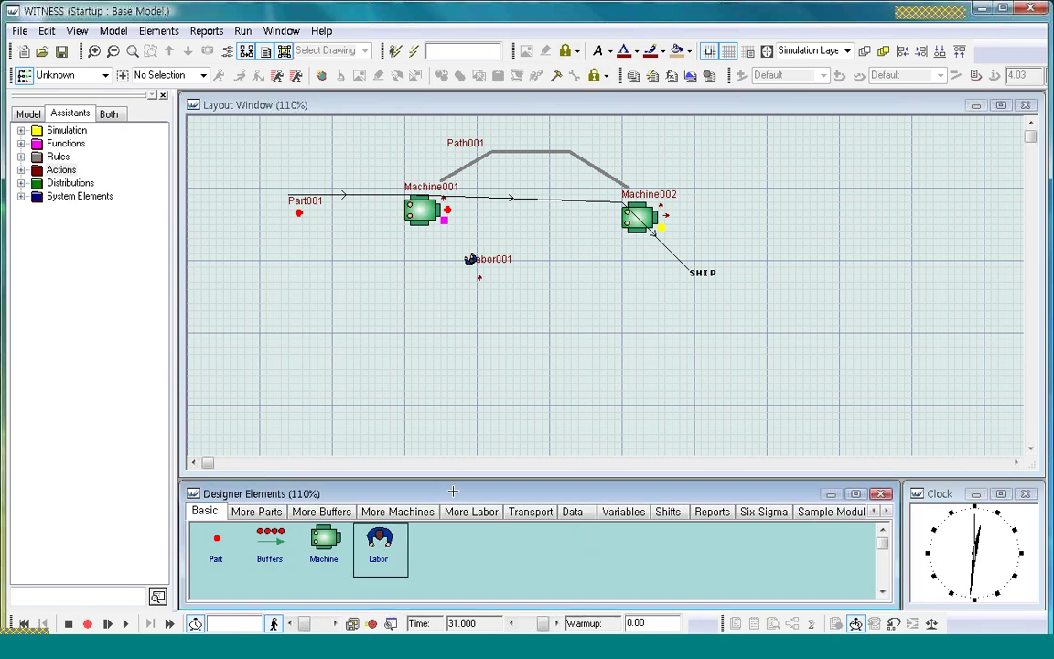
pyautogui.click(587, 327)
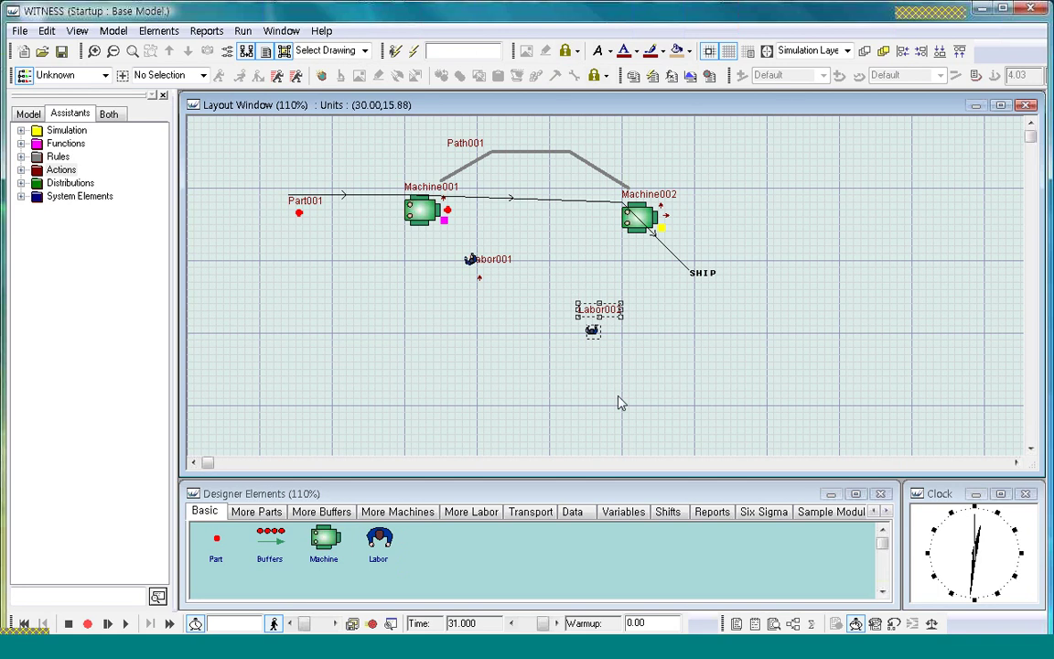
pyautogui.click(544, 277)
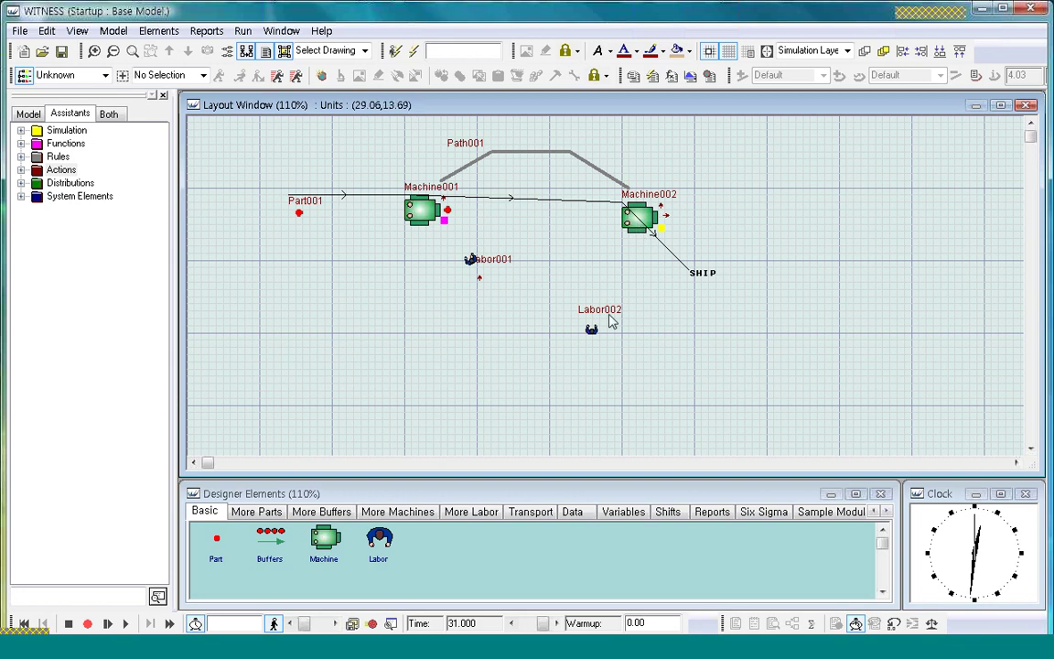
pyautogui.moveTo(656, 369); pyautogui.dragTo(543, 292)
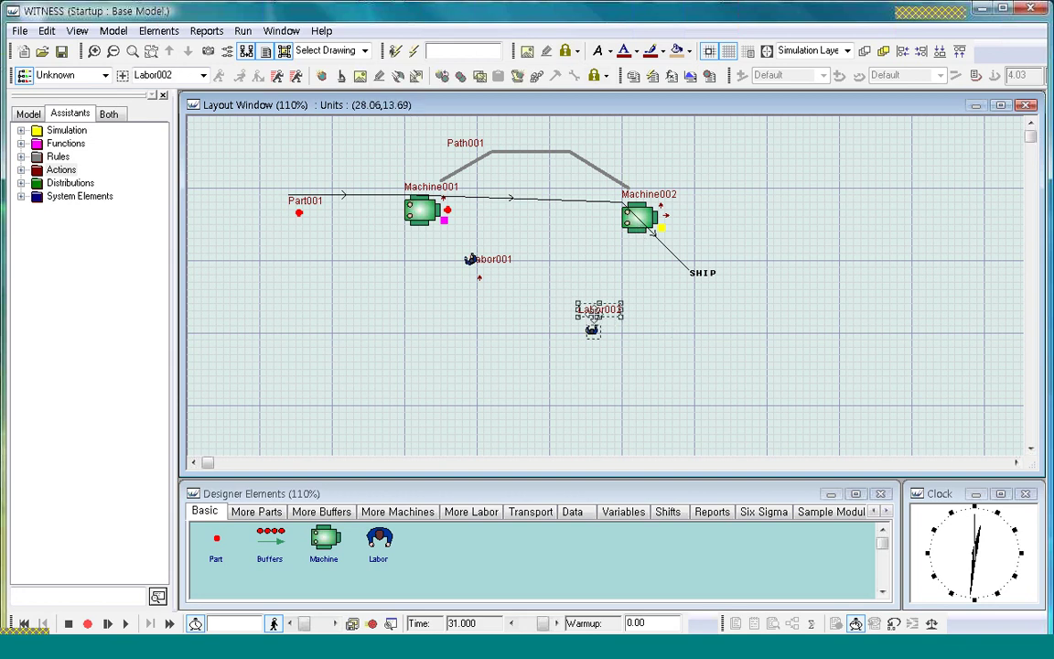
pyautogui.moveTo(595, 320); pyautogui.dragTo(638, 349)
# Step: Set the labor rule of Machine002 to labor002, accept it, and continue the simulation for a short while before stopping it
pyautogui.doubleClick(646, 232)
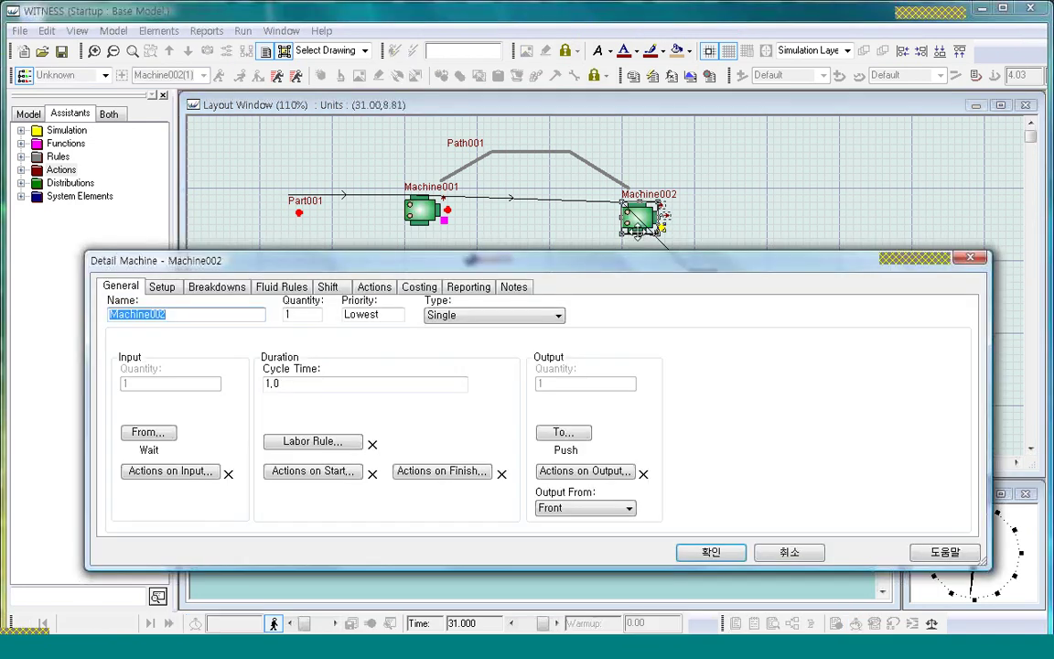
pyautogui.click(333, 444)
pyautogui.click(468, 299)
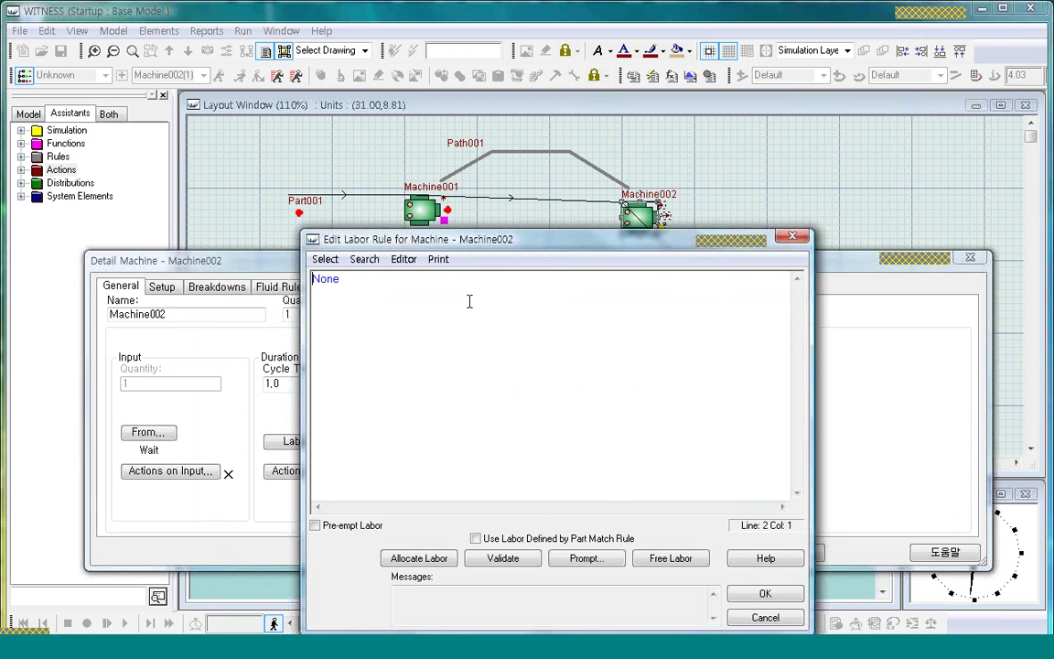
pyautogui.moveTo(370, 299); pyautogui.dragTo(196, 263)
pyautogui.write('labor002')
pyautogui.click(765, 593)
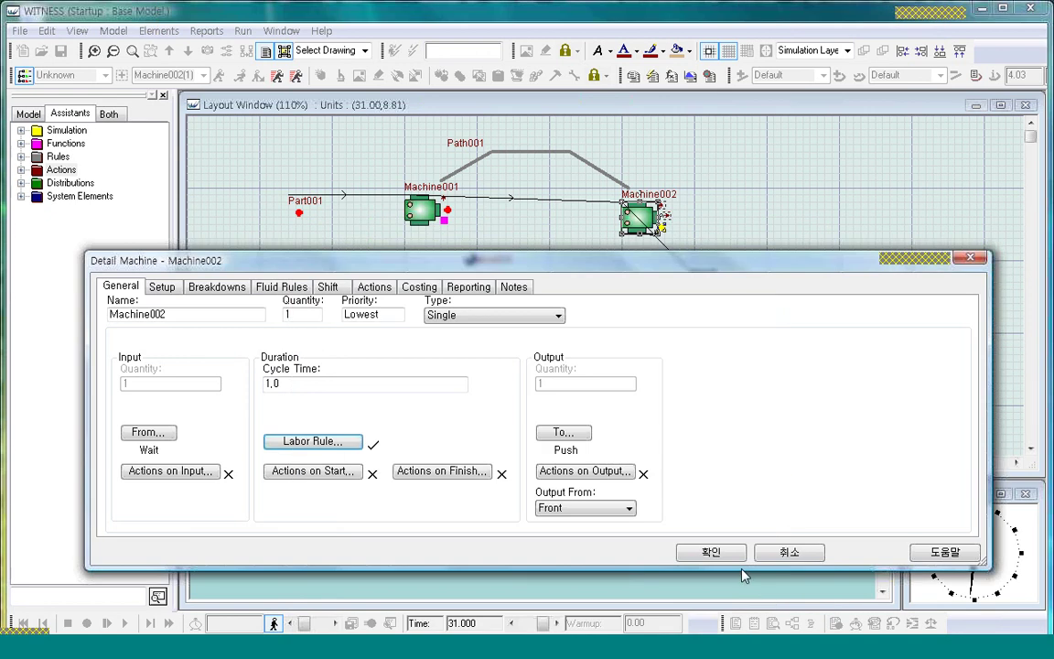
pyautogui.click(718, 552)
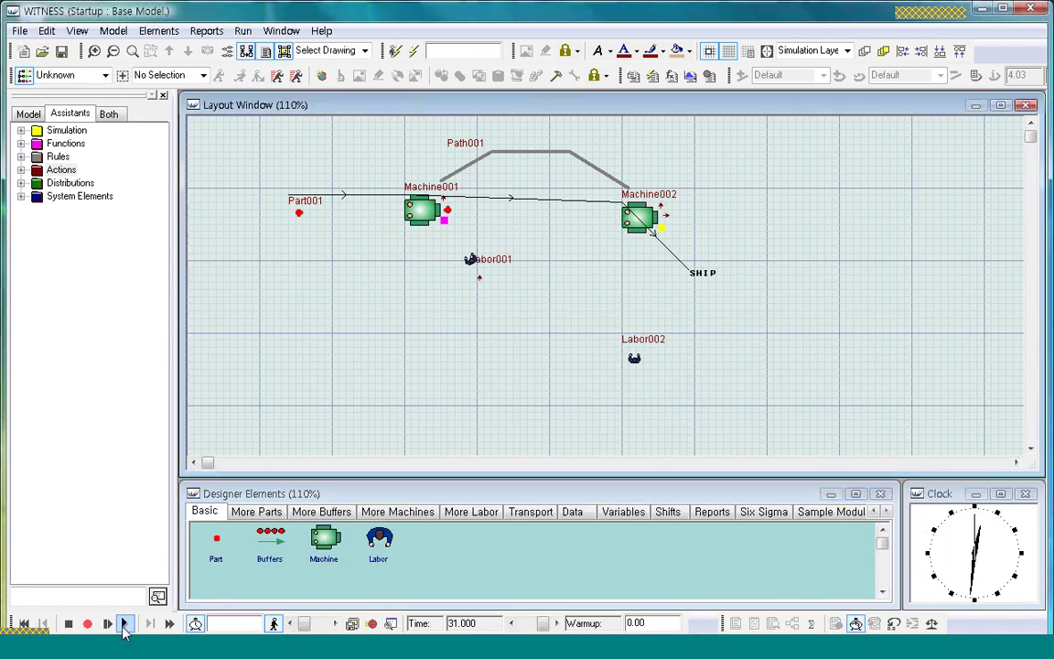
pyautogui.click(126, 623)
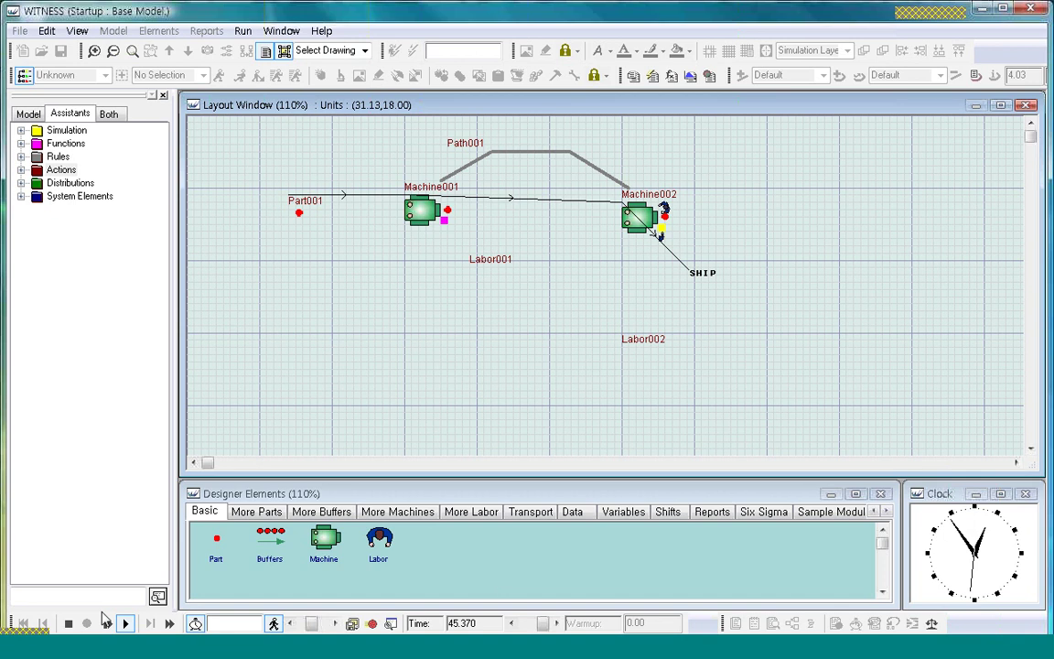
pyautogui.click(68, 623)
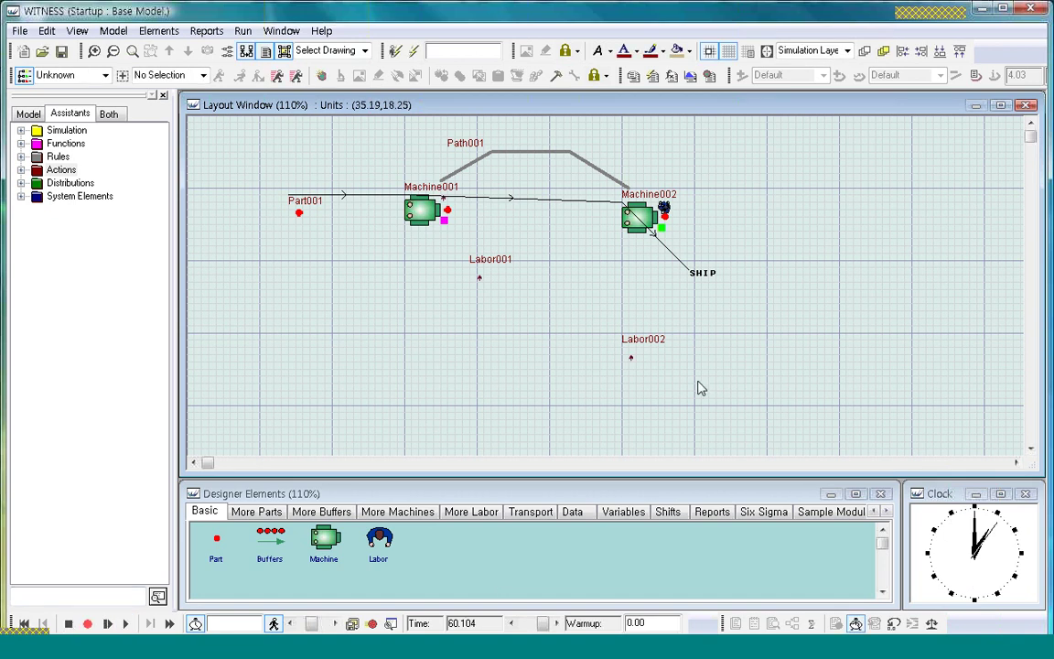
# Step: Place a second Path as a vertical line about 7 units long, running from Labor002 up to Machine002
pyautogui.click(533, 512)
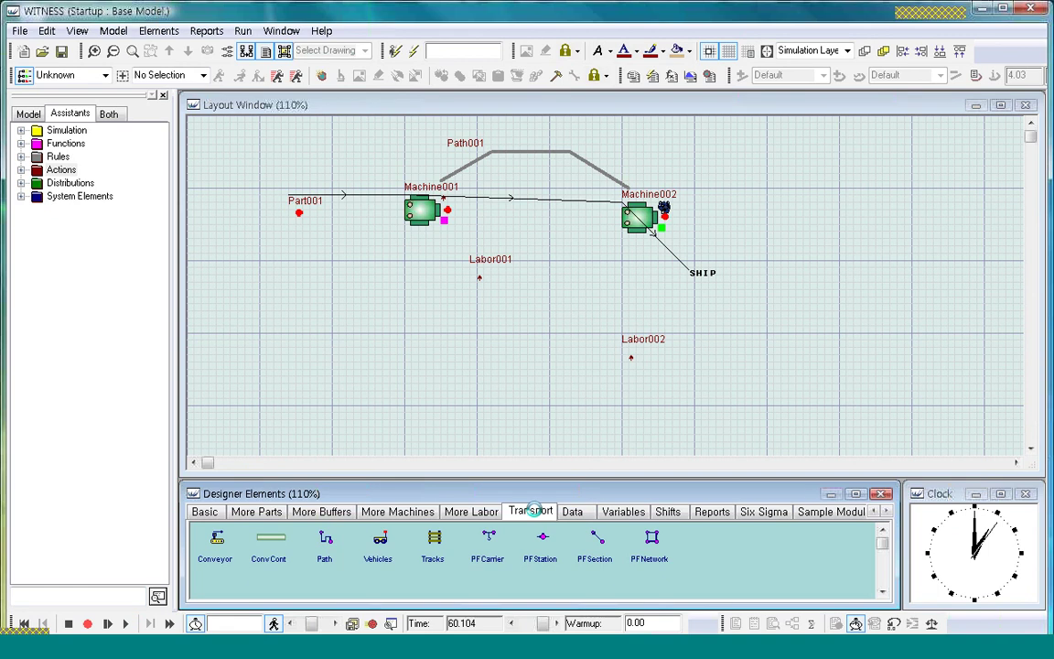
pyautogui.click(324, 541)
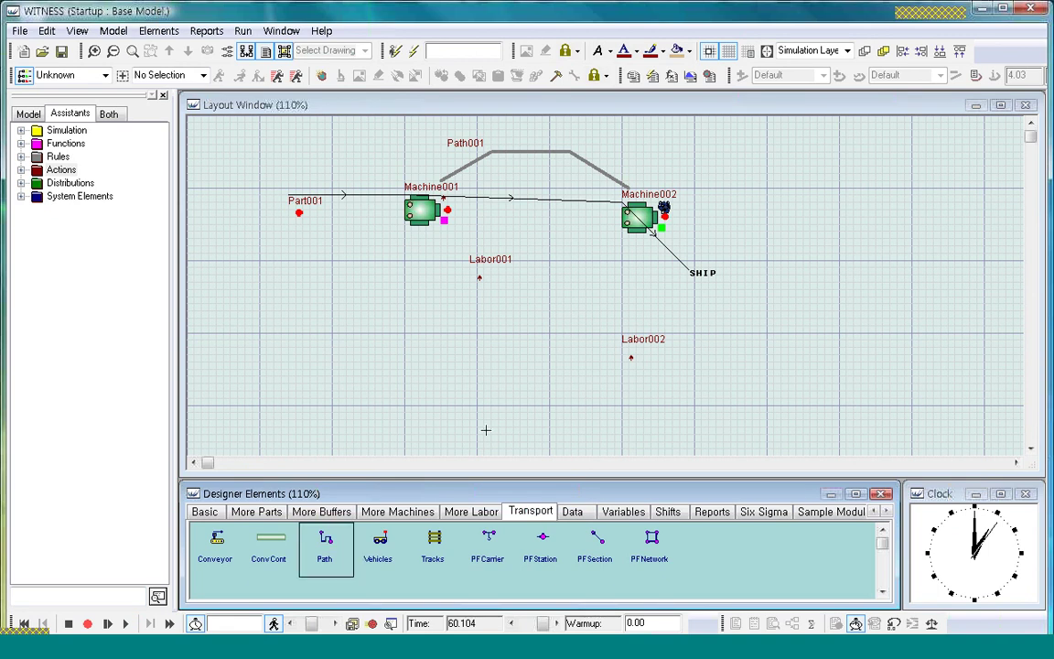
pyautogui.click(586, 286)
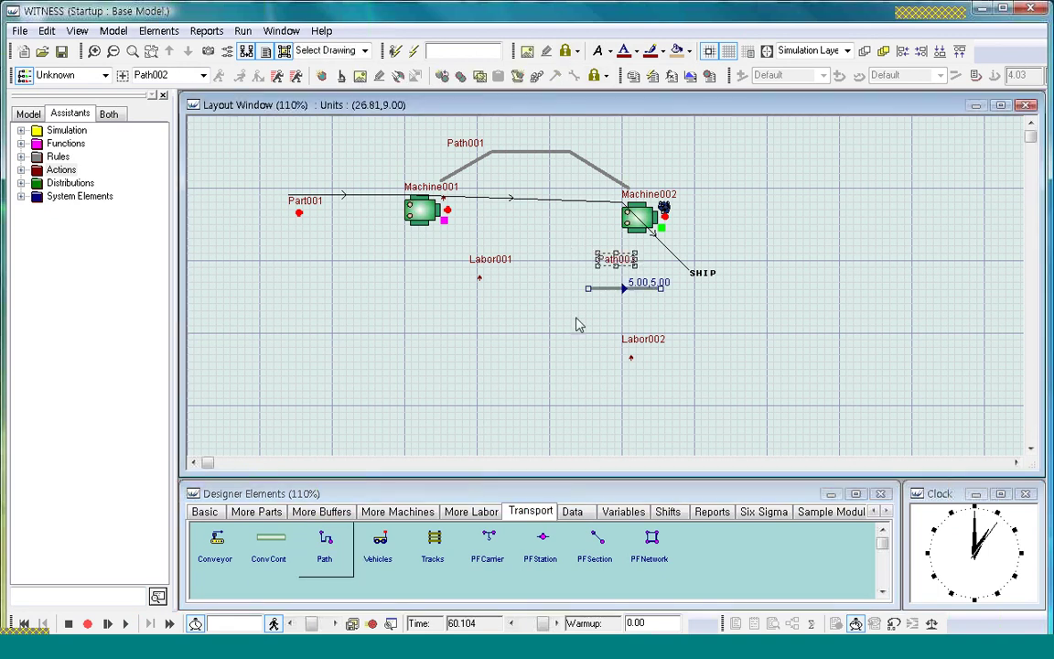
pyautogui.click(608, 328)
pyautogui.click(663, 289)
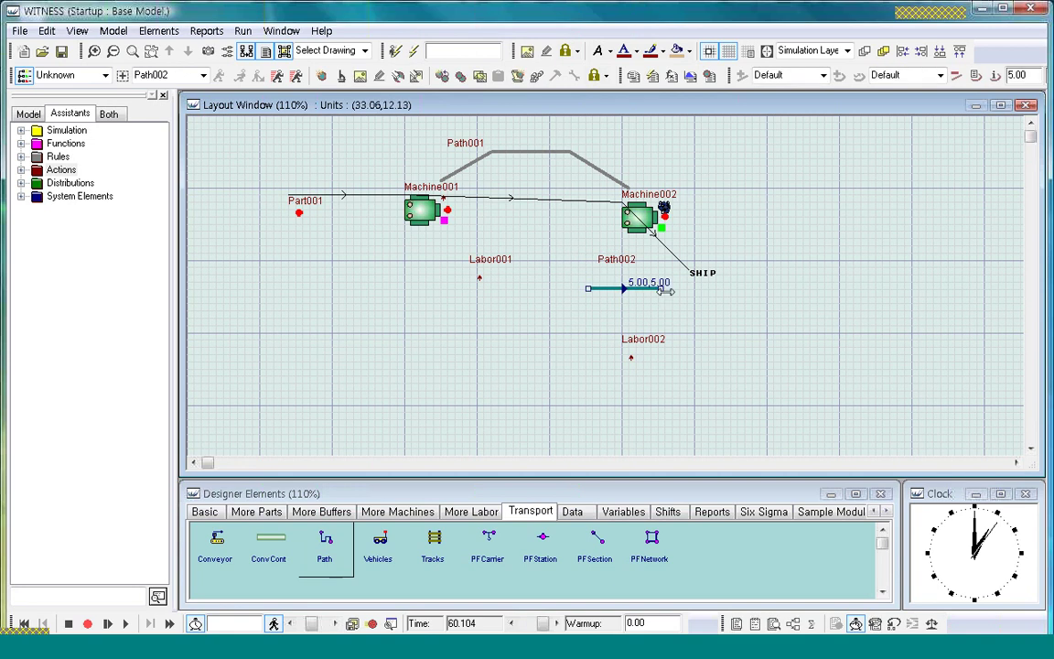
pyautogui.moveTo(663, 289); pyautogui.dragTo(613, 231)
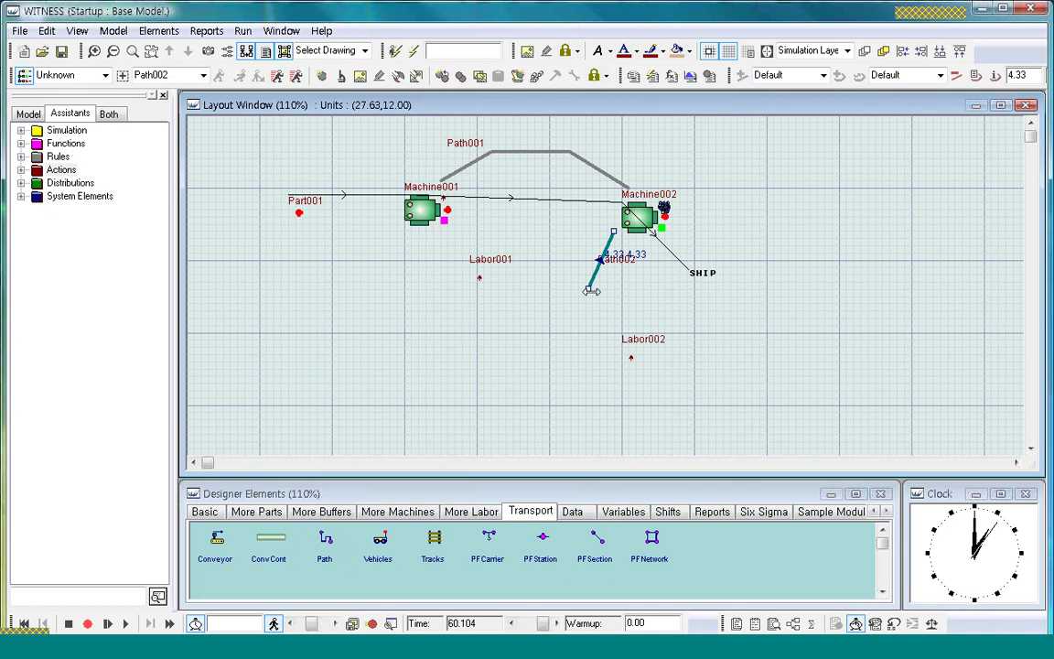
pyautogui.moveTo(590, 291); pyautogui.dragTo(613, 334)
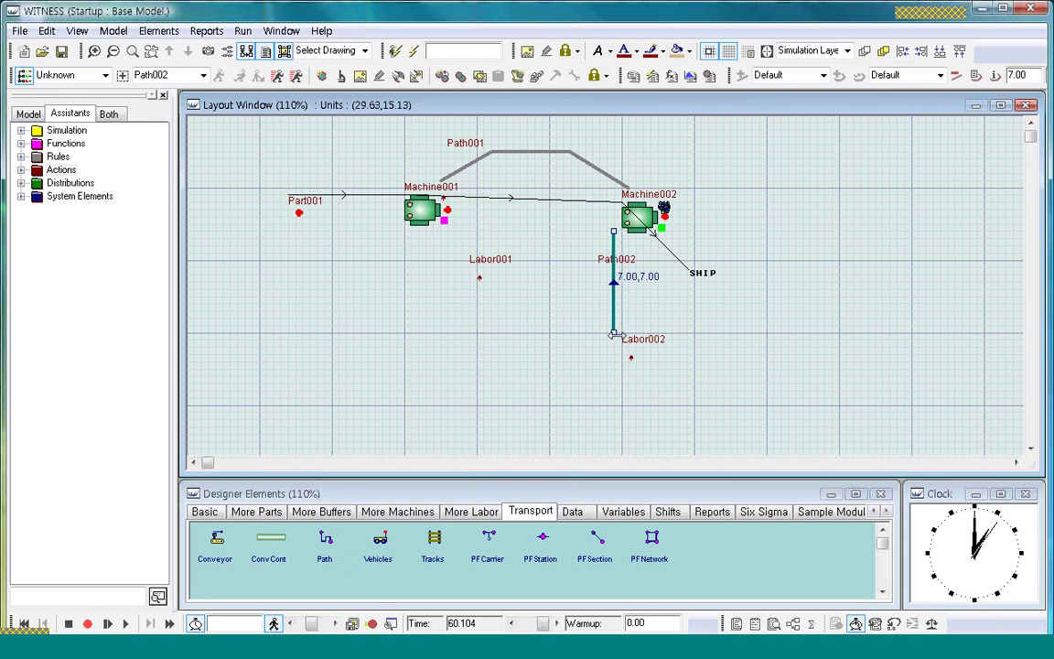
# Step: Bend Path002 outward to the left with two intermediate points, giving segments about 3.5, 3.6 and 5.7 units long
pyautogui.doubleClick(614, 282)
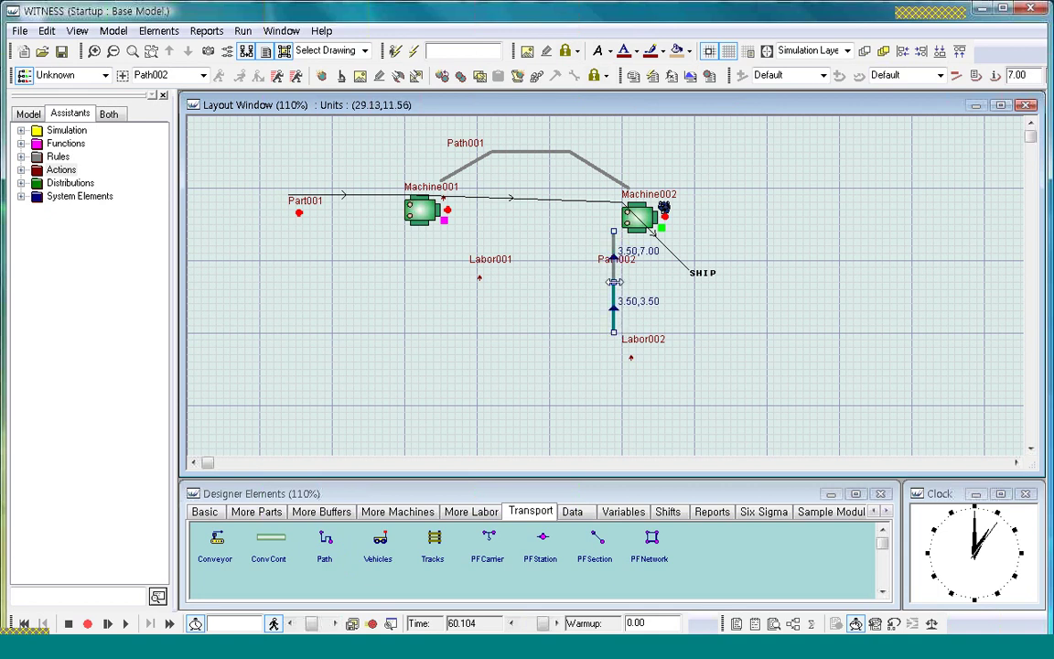
pyautogui.moveTo(613, 281); pyautogui.dragTo(565, 333)
pyautogui.doubleClick(582, 308)
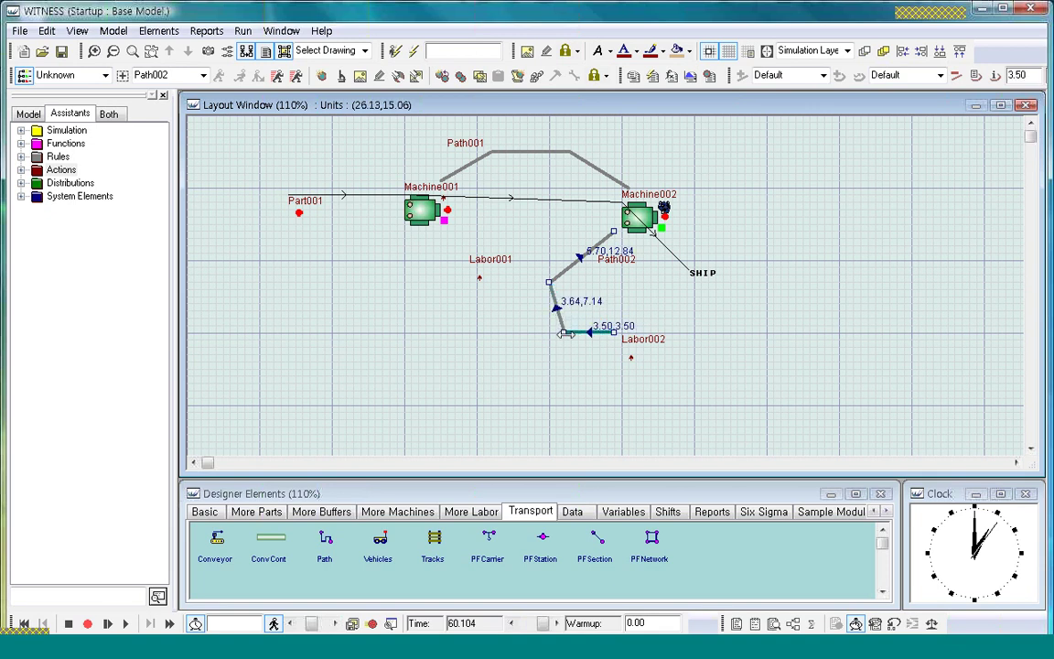
pyautogui.click(717, 388)
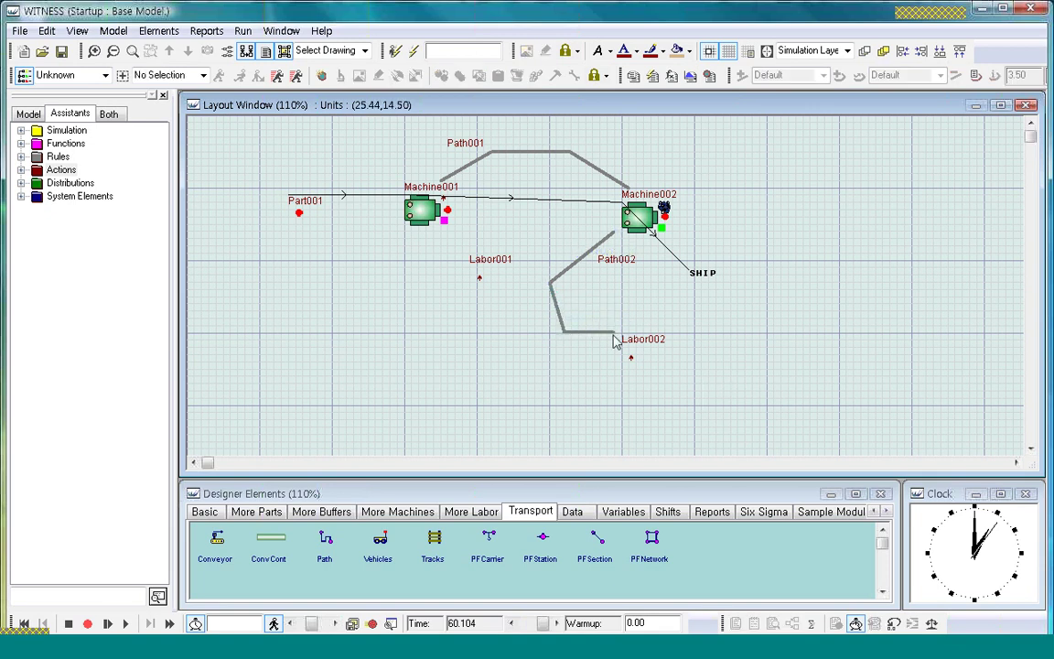
# Step: Extend the labor rule of Machine002 to "Labor002 using path #1" and accept the machine details
pyautogui.click(638, 222)
pyautogui.doubleClick(641, 222)
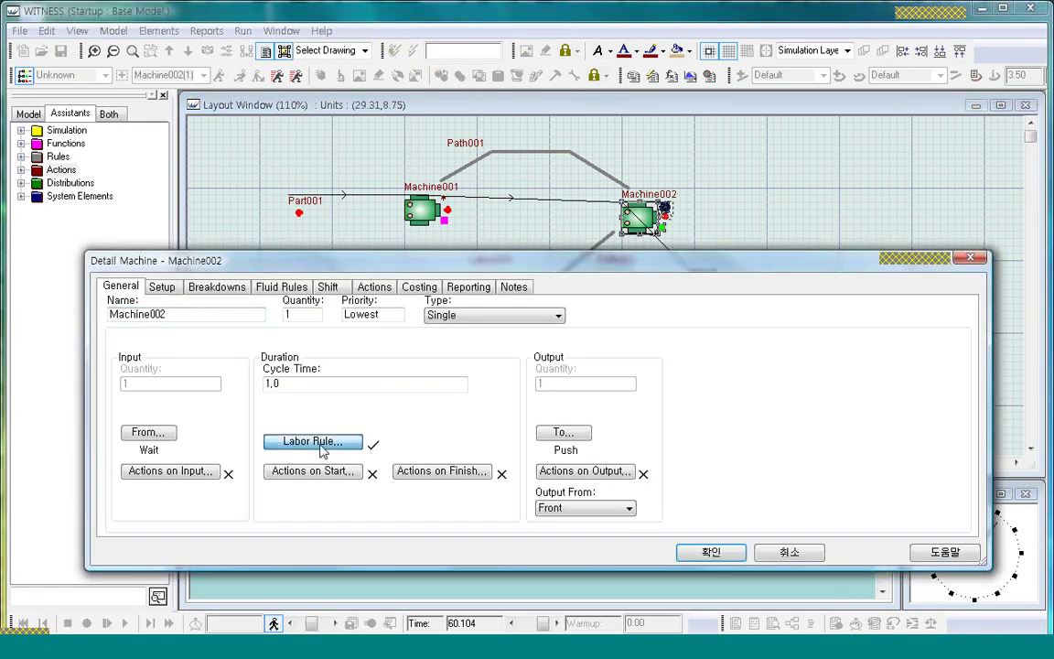
pyautogui.click(320, 443)
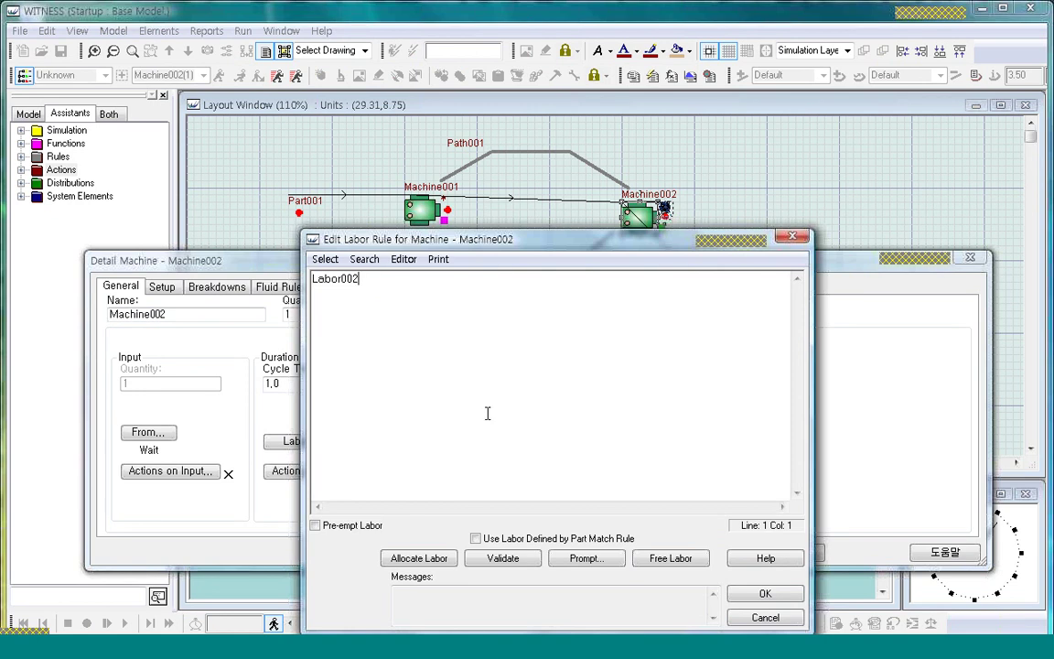
pyautogui.write('using path')
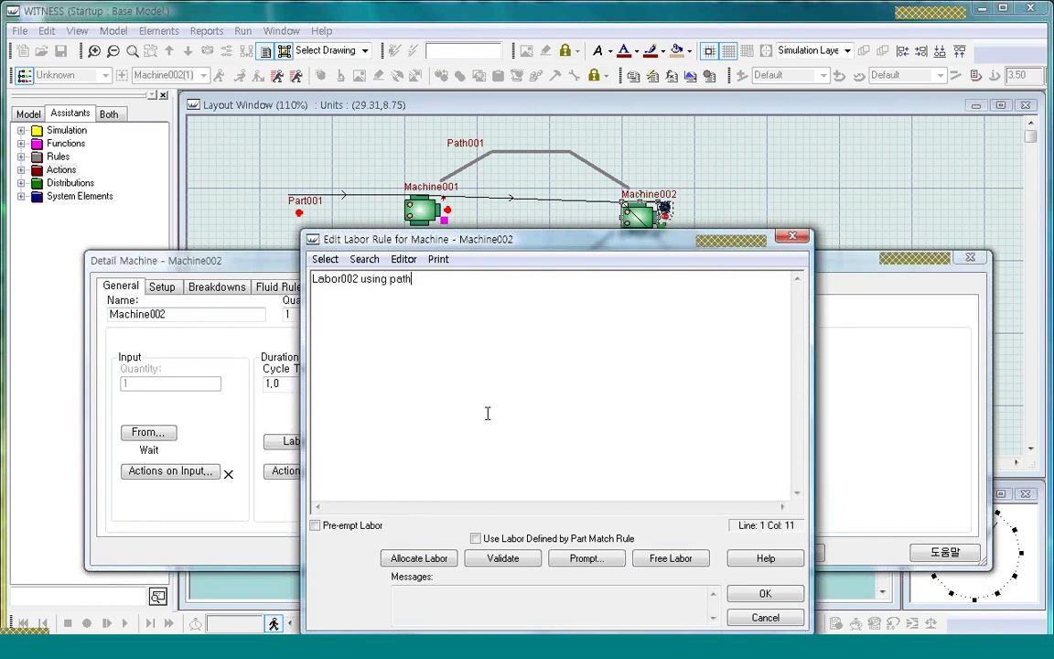
pyautogui.write(' #1')
pyautogui.click(765, 596)
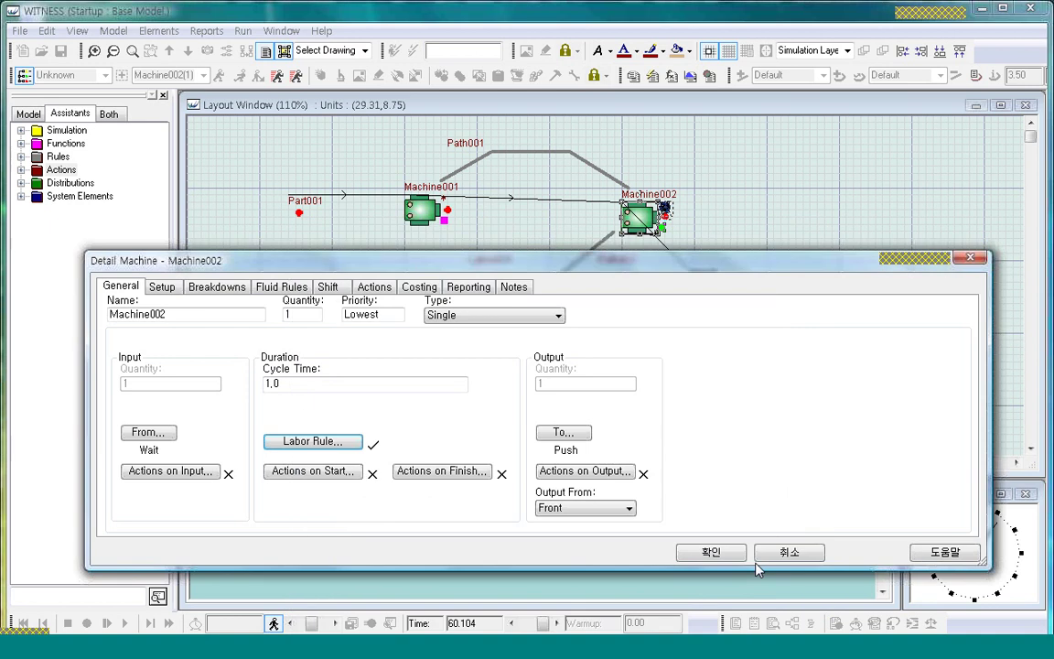
pyautogui.click(736, 620)
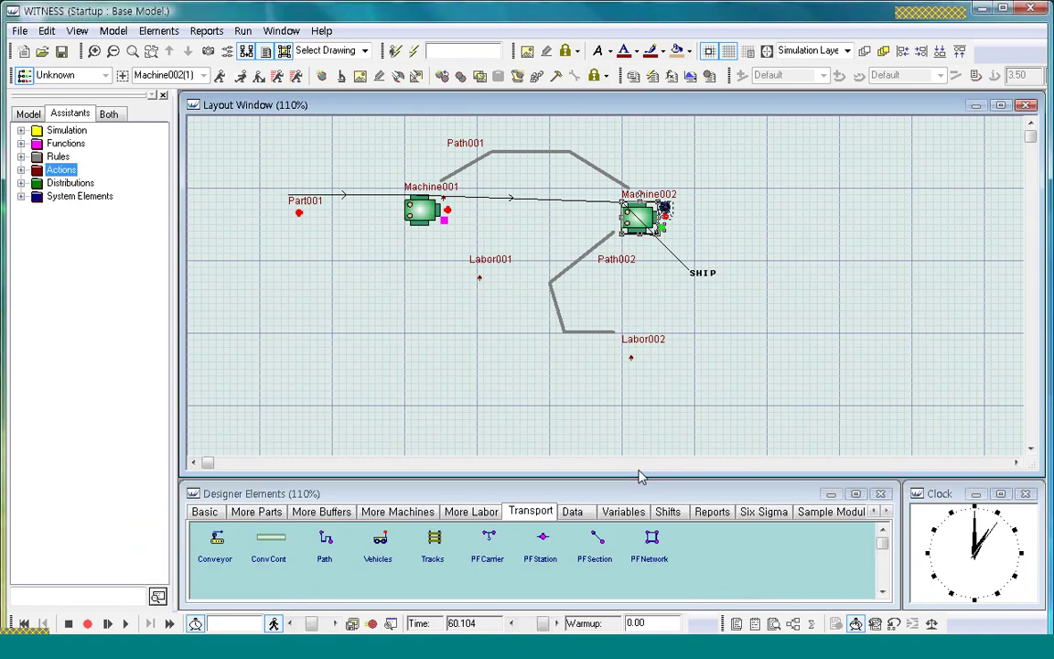
# Step: Define Path002 with Labor002 as its source and Machine002 as its destination, and accept the path details
pyautogui.doubleClick(592, 335)
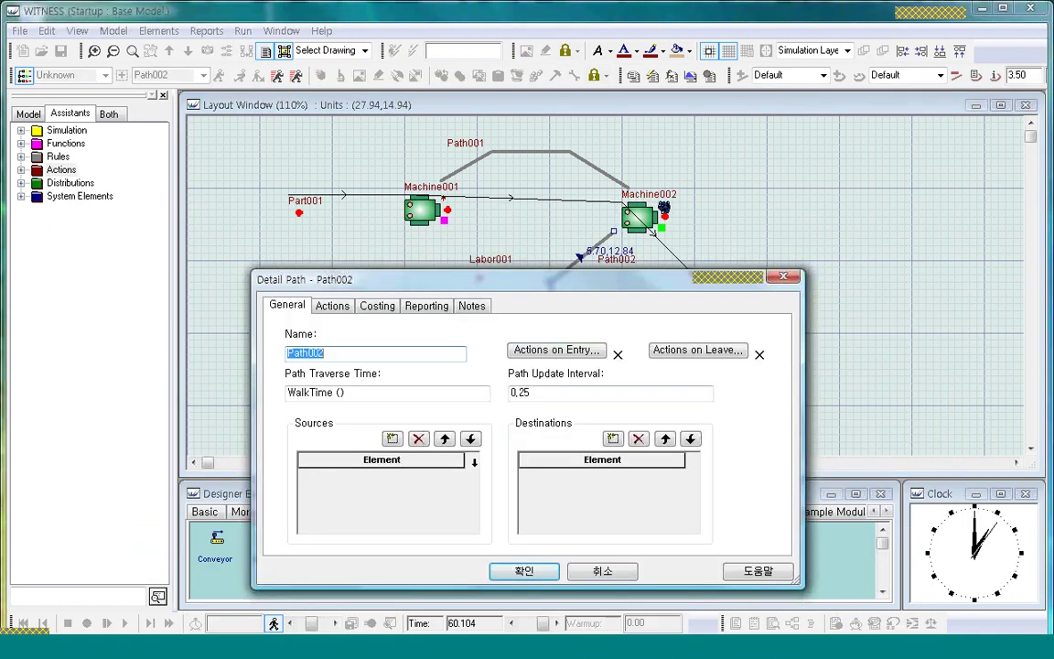
pyautogui.click(392, 439)
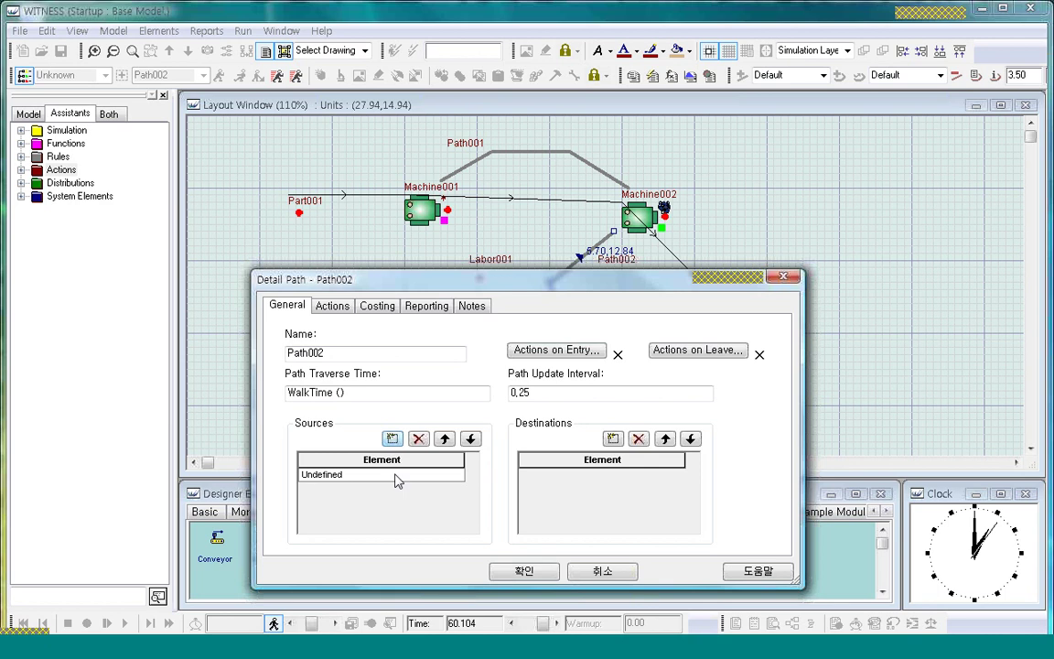
pyautogui.click(456, 474)
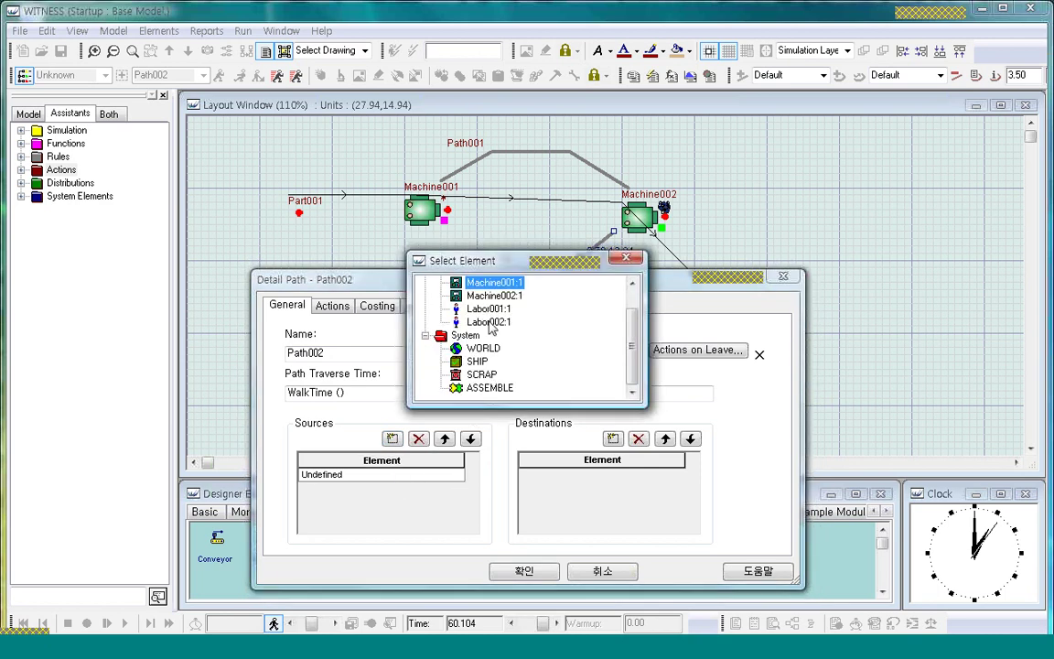
pyautogui.doubleClick(485, 321)
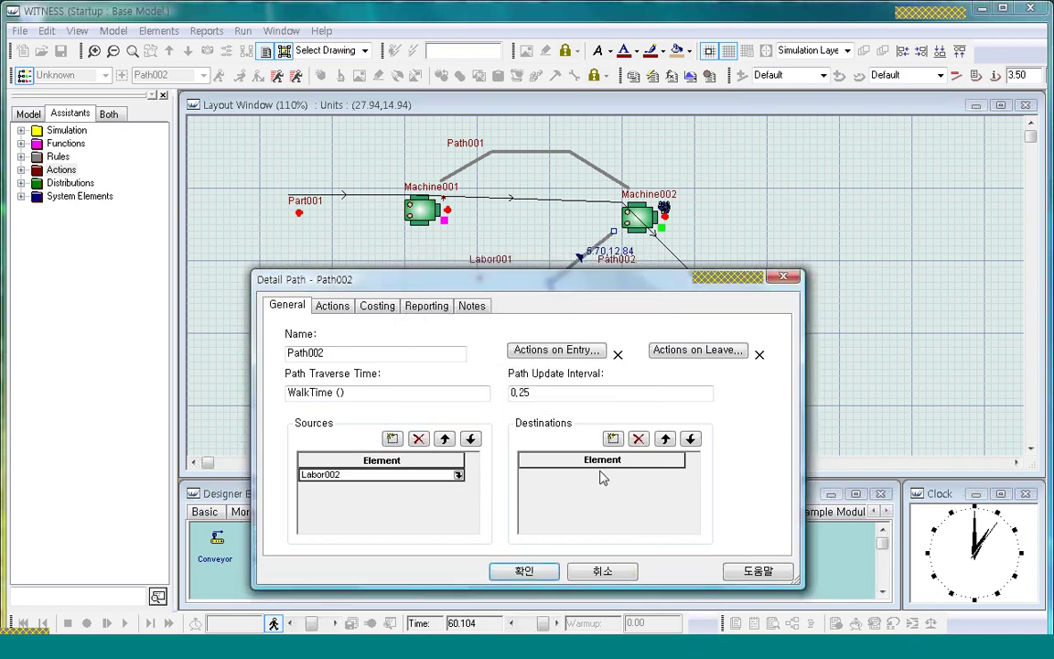
pyautogui.click(612, 439)
pyautogui.click(678, 476)
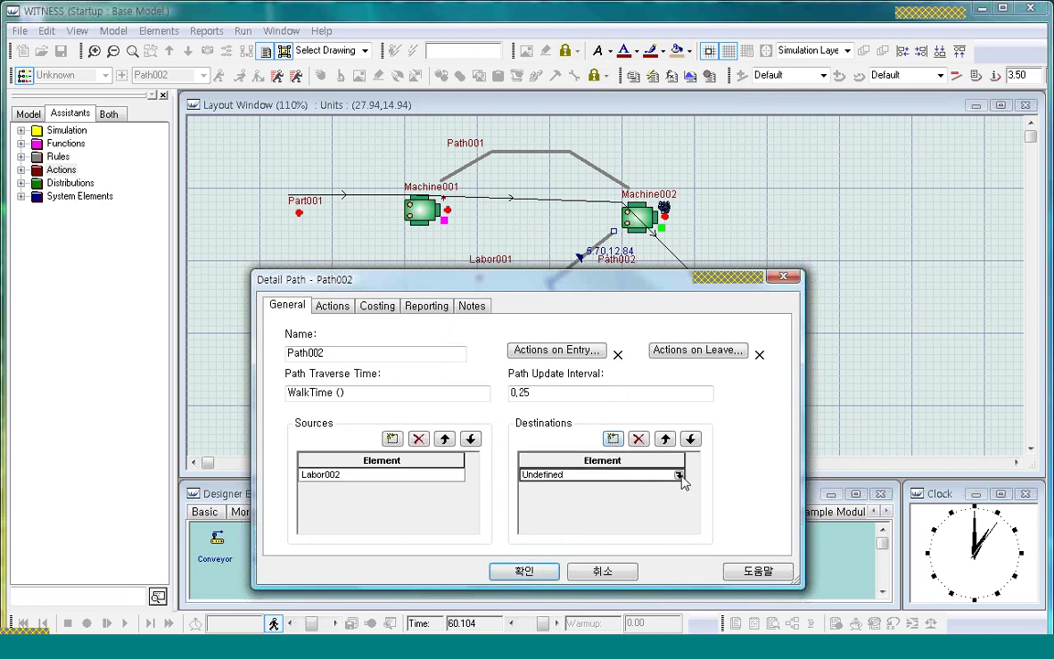
pyautogui.click(679, 475)
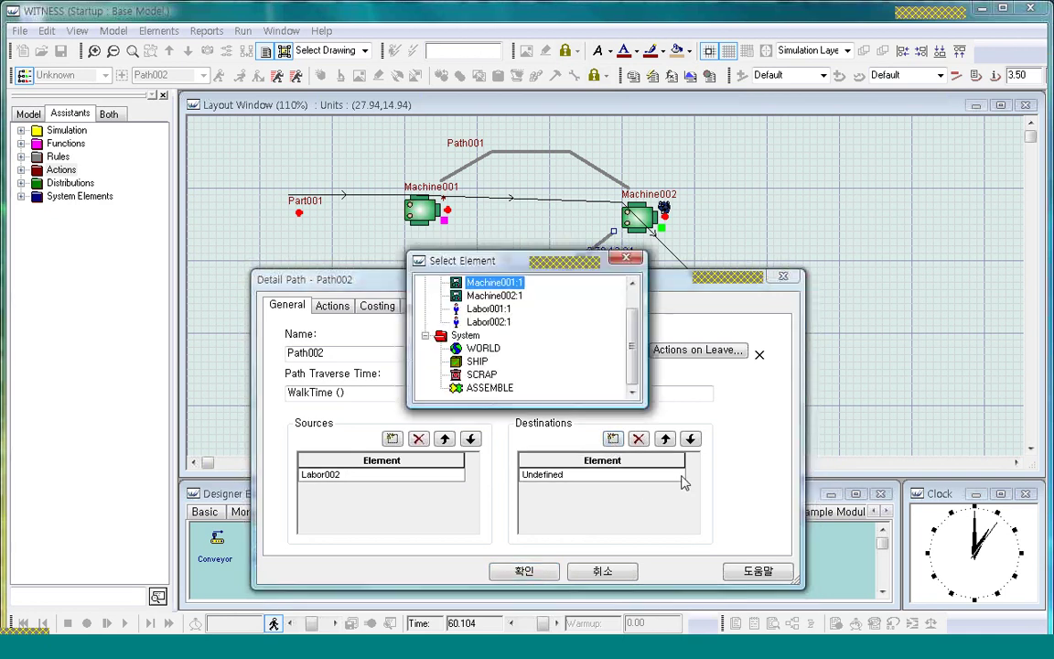
pyautogui.doubleClick(489, 295)
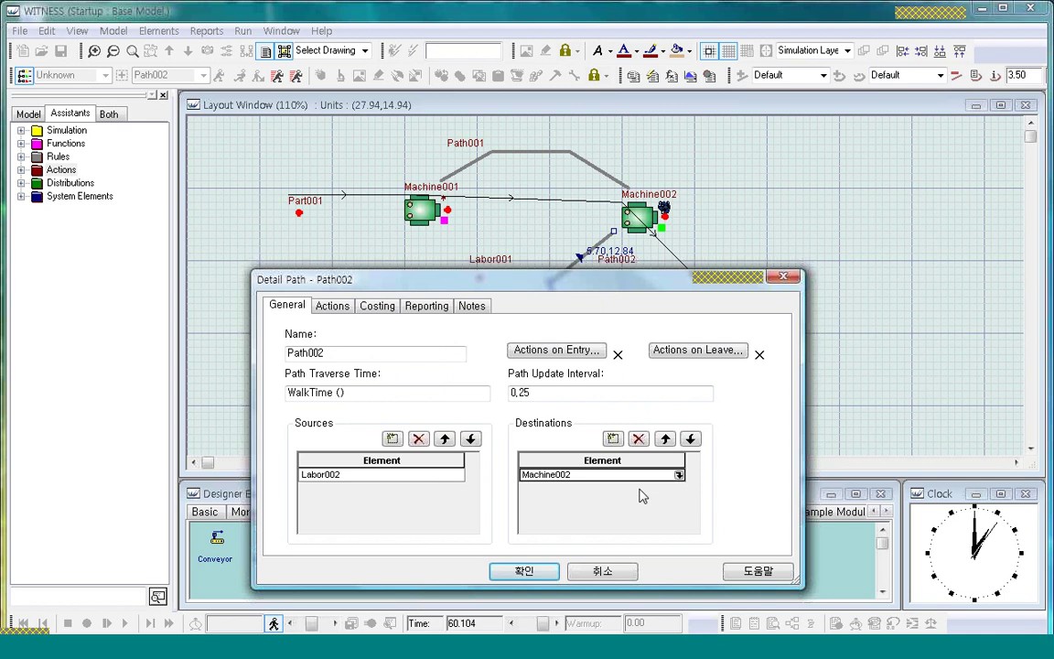
pyautogui.click(539, 579)
# Step: Reopen the labor rule of Machine002 to check its path reference, and close the machine details
pyautogui.click(646, 222)
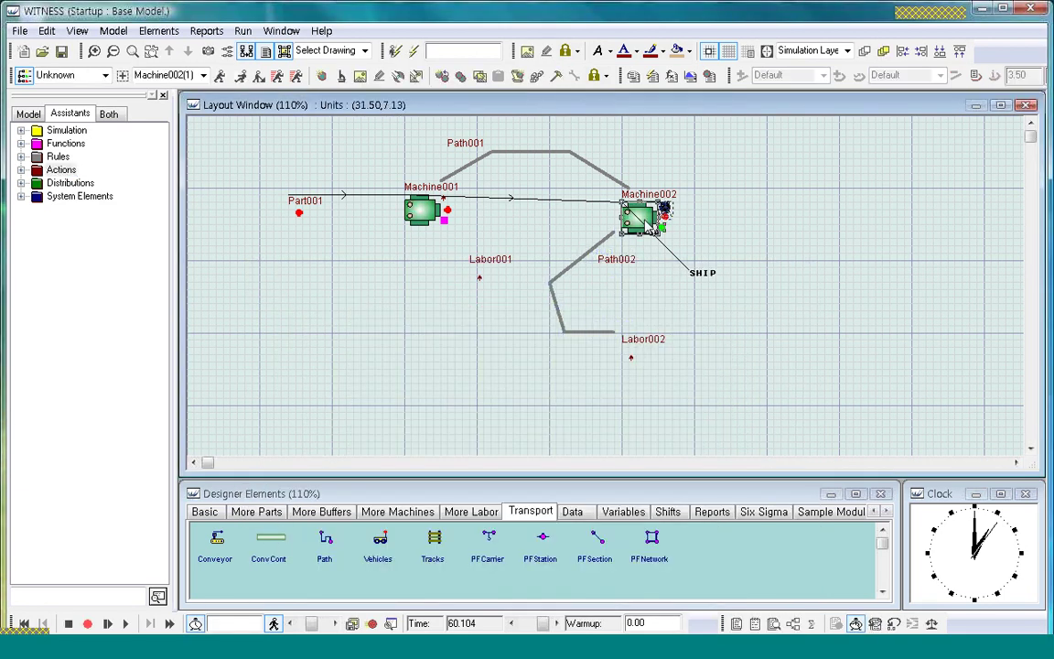
pyautogui.doubleClick(646, 221)
pyautogui.click(331, 441)
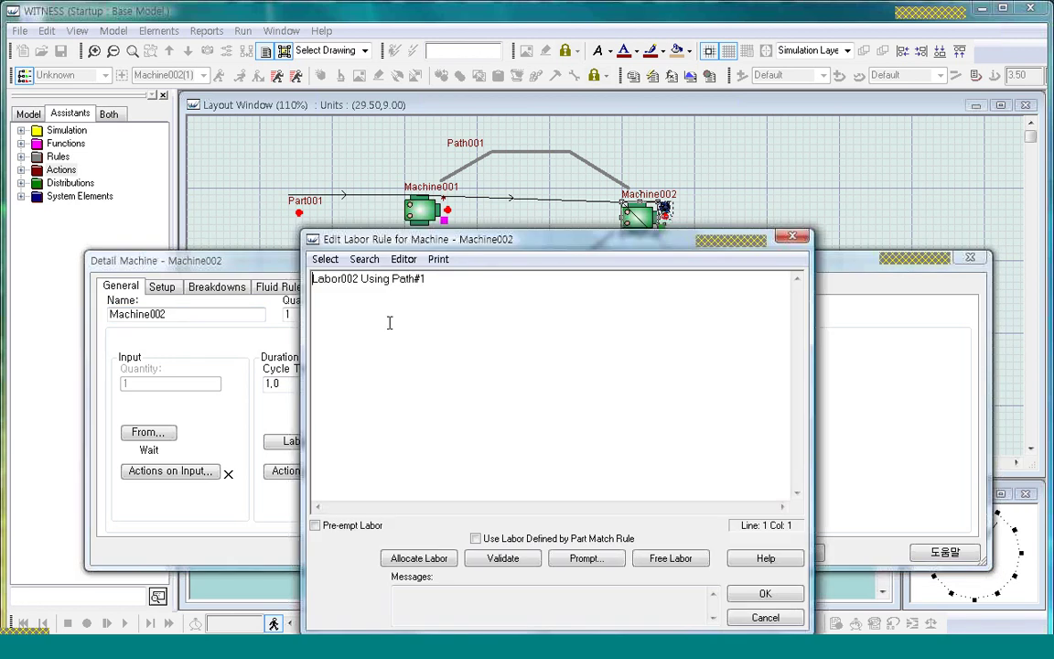
pyautogui.moveTo(325, 279); pyautogui.dragTo(428, 279)
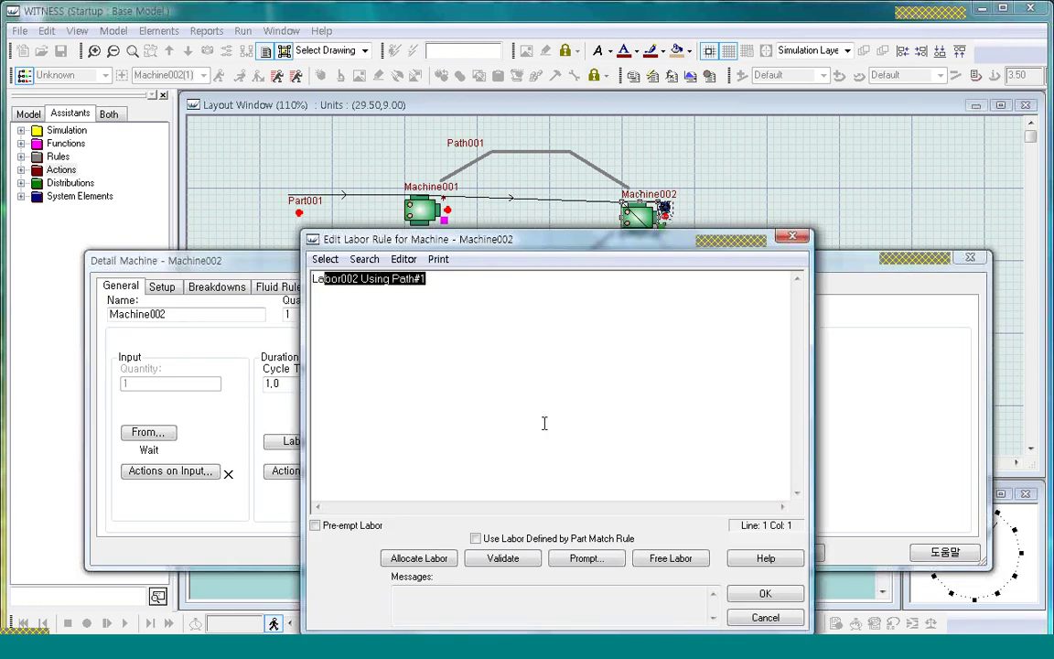
pyautogui.click(766, 594)
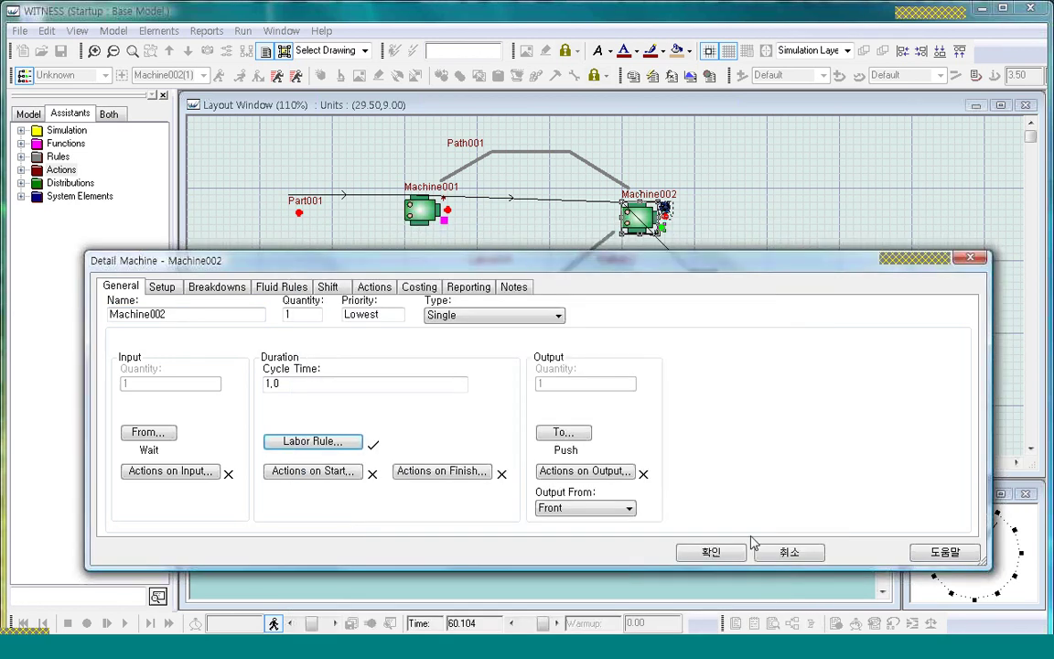
pyautogui.click(732, 558)
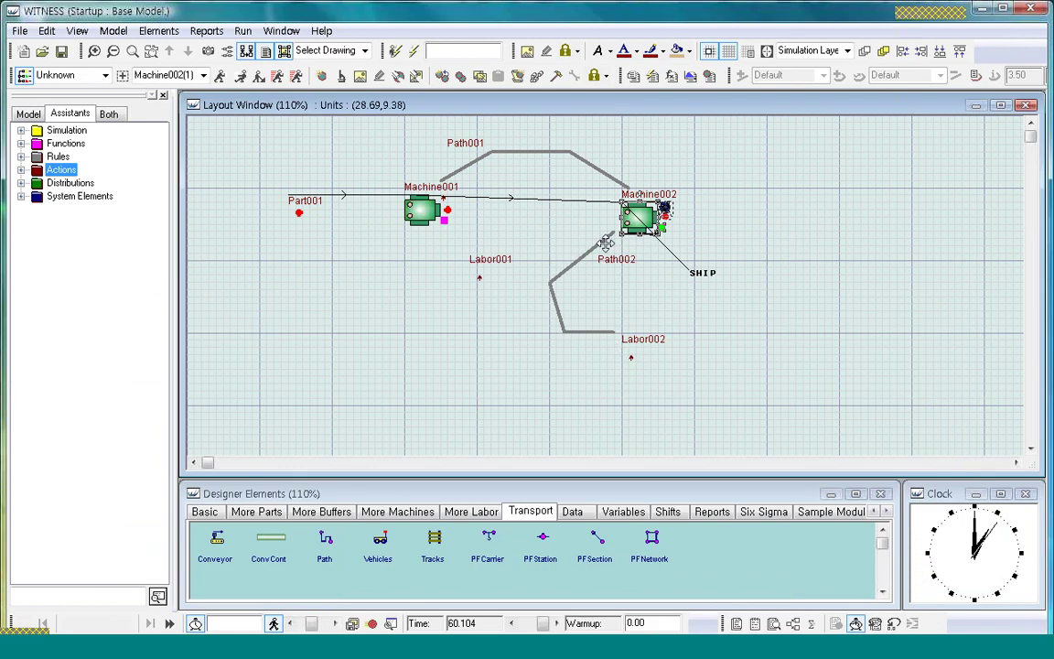
pyautogui.click(759, 348)
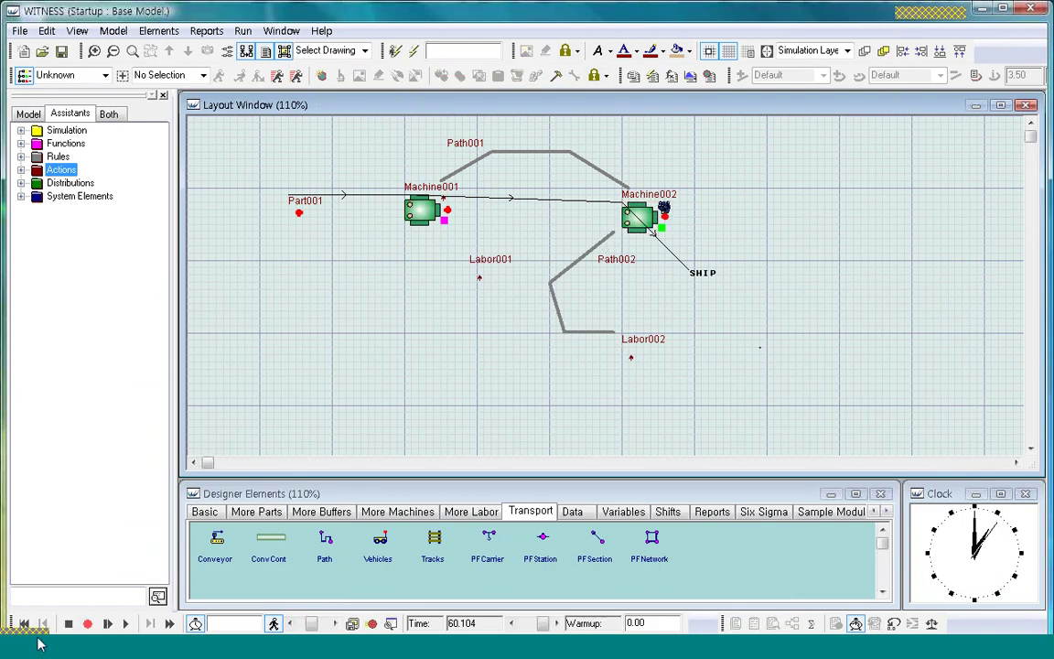
# Step: Reset the simulation to the beginning, run it to watch both labors, stop it and close the Interact Box
pyautogui.click(24, 625)
pyautogui.click(106, 624)
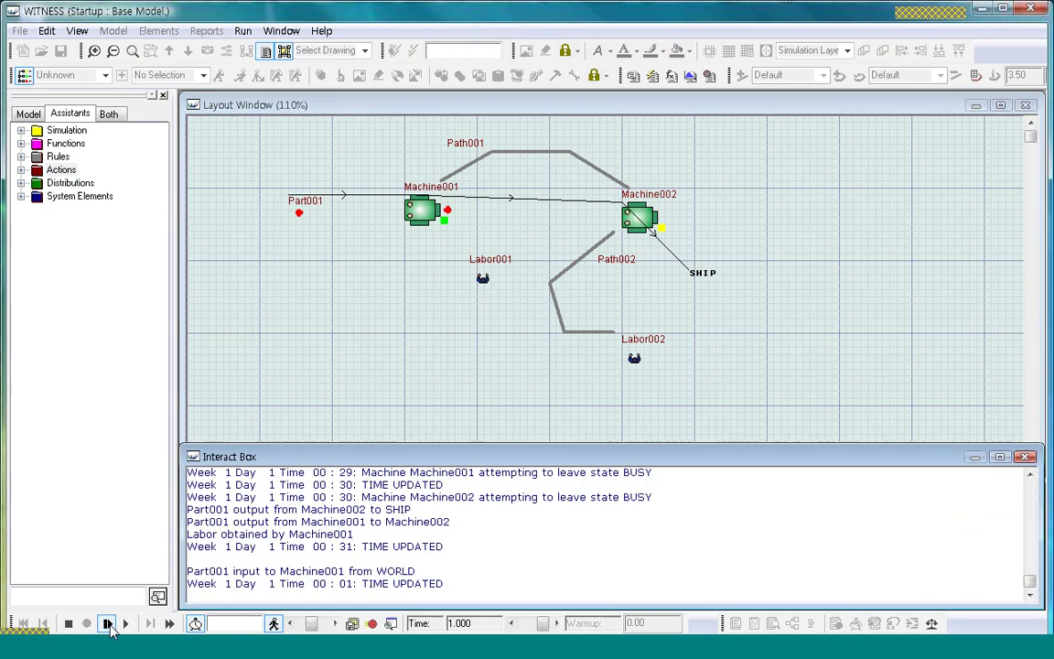
pyautogui.click(127, 625)
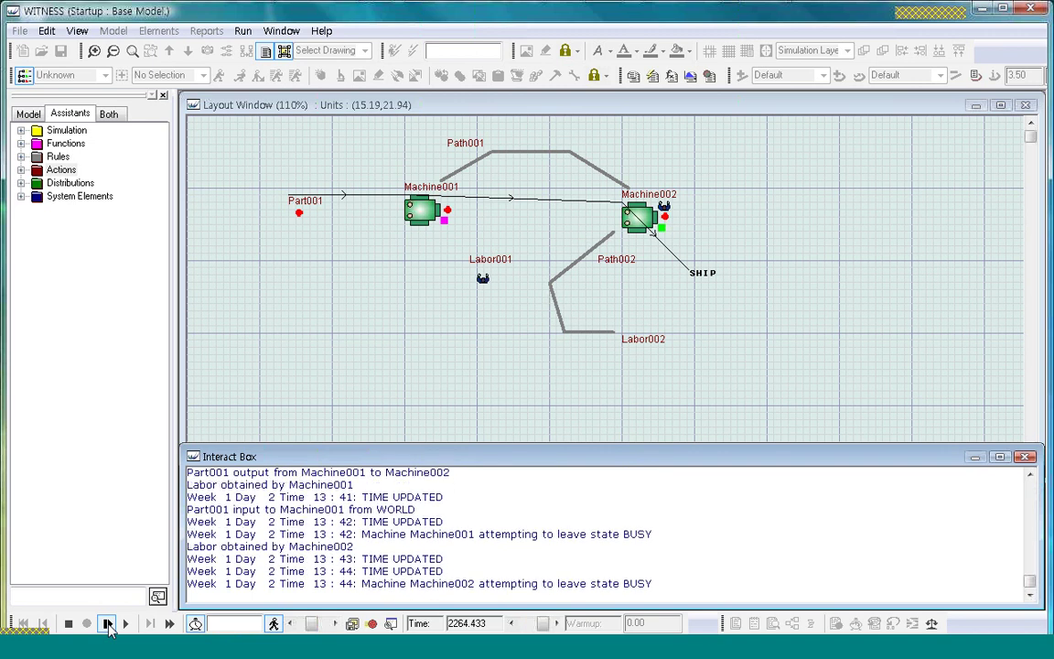
pyautogui.click(69, 623)
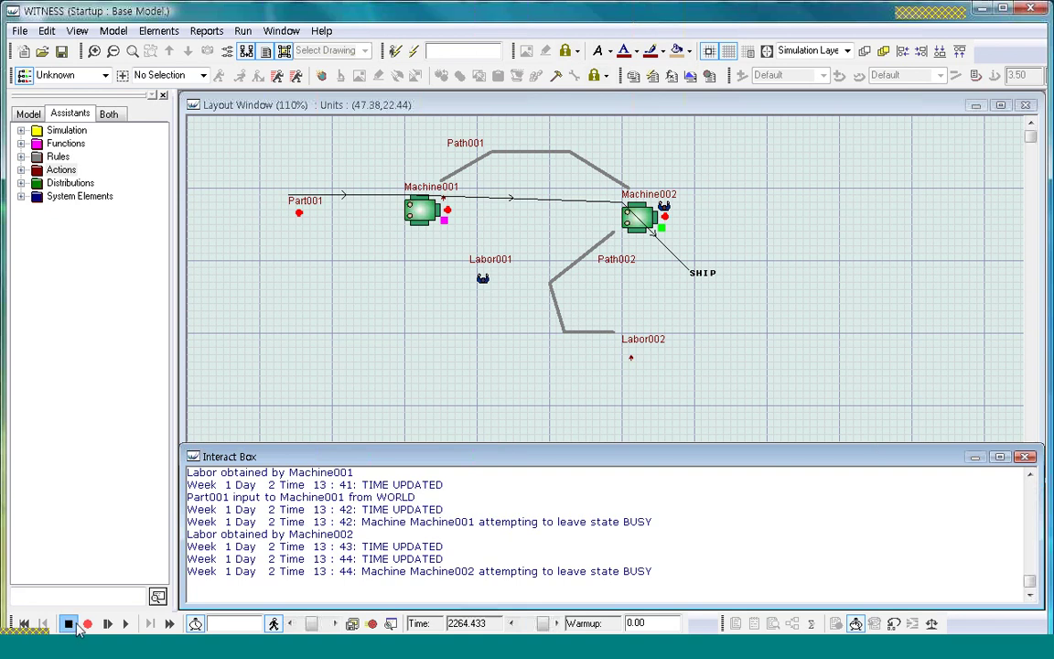
pyautogui.click(1025, 455)
# Step: Review the display settings of the Path001 graphic, including line size, width and layer, and leave them as they are
pyautogui.click(595, 173)
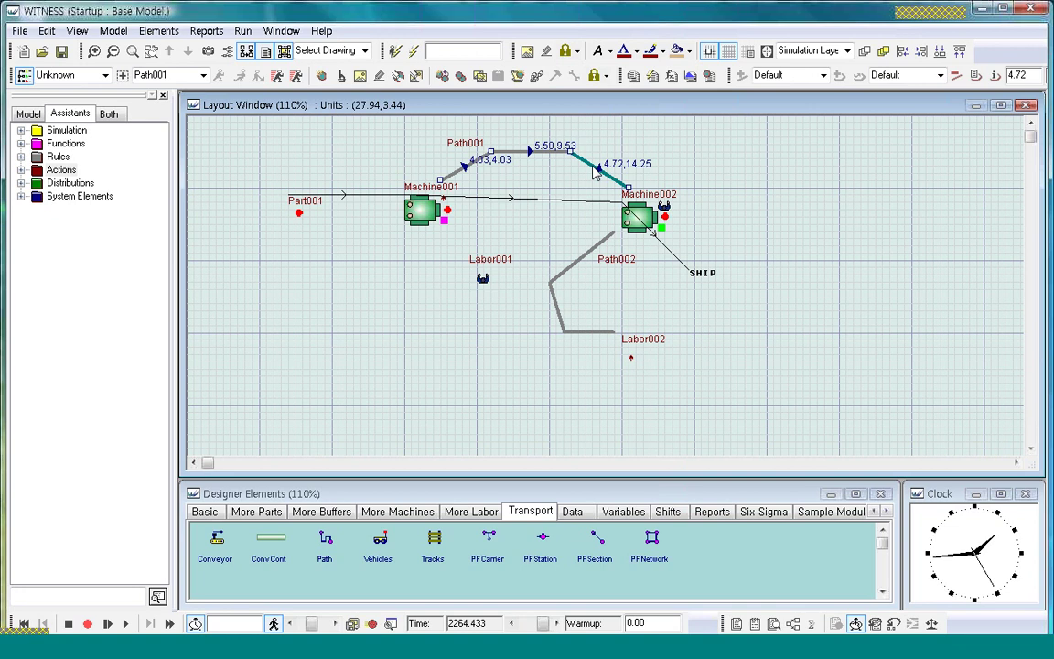
pyautogui.rightClick(594, 173)
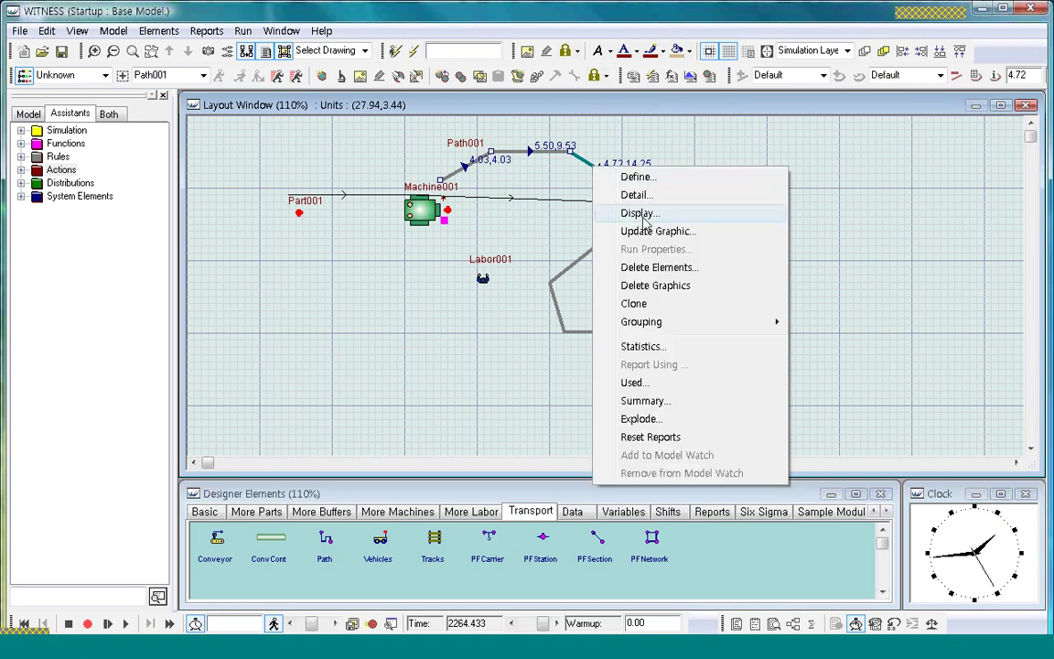
pyautogui.click(576, 212)
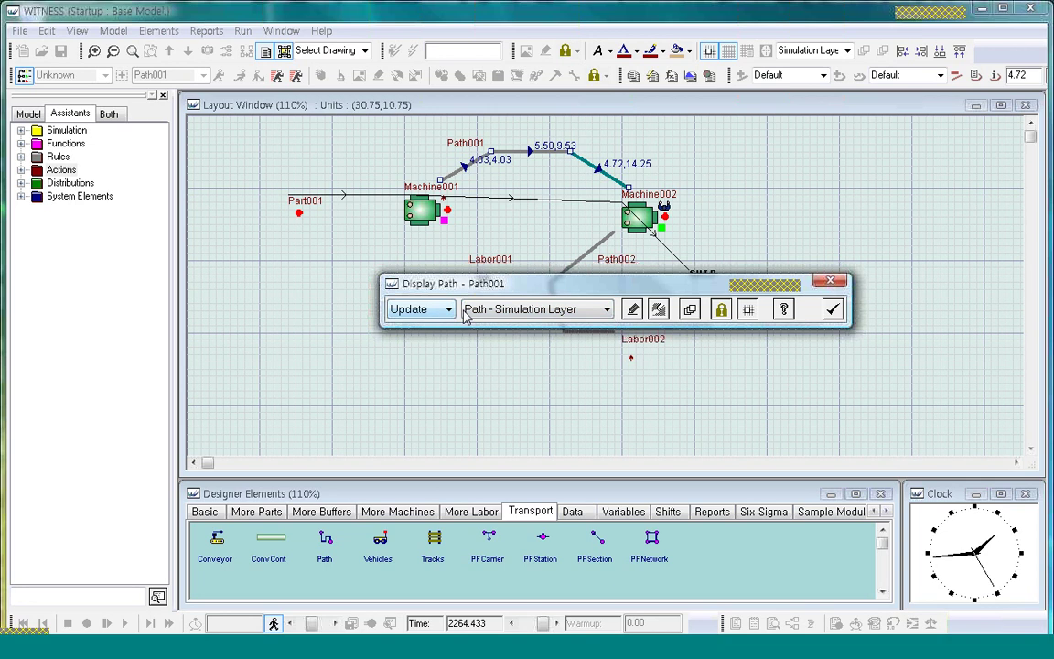
pyautogui.click(630, 312)
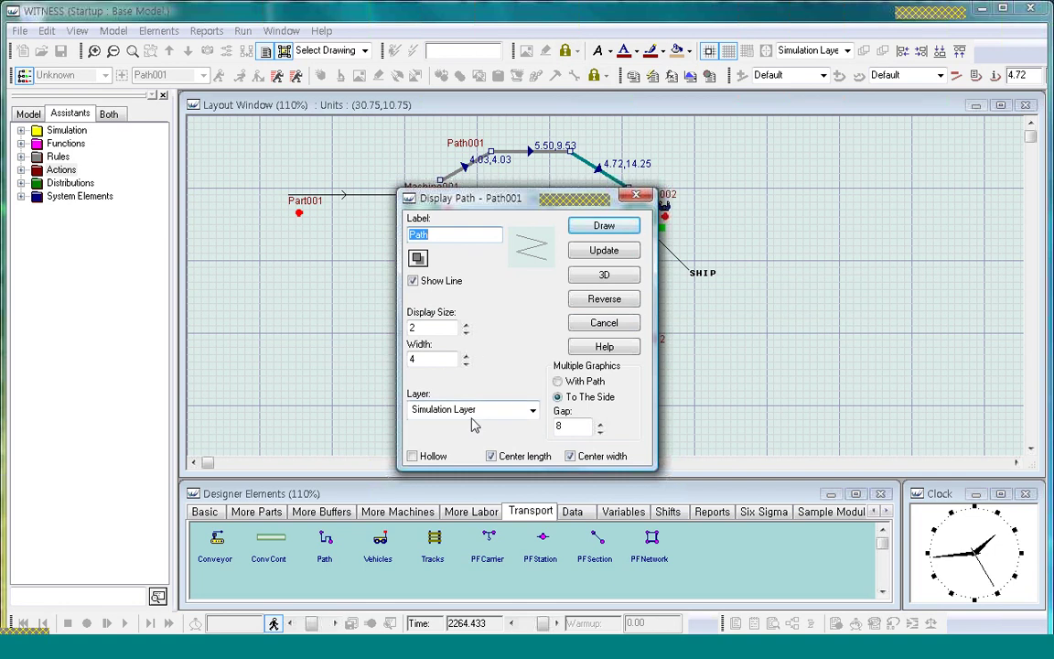
pyautogui.click(615, 253)
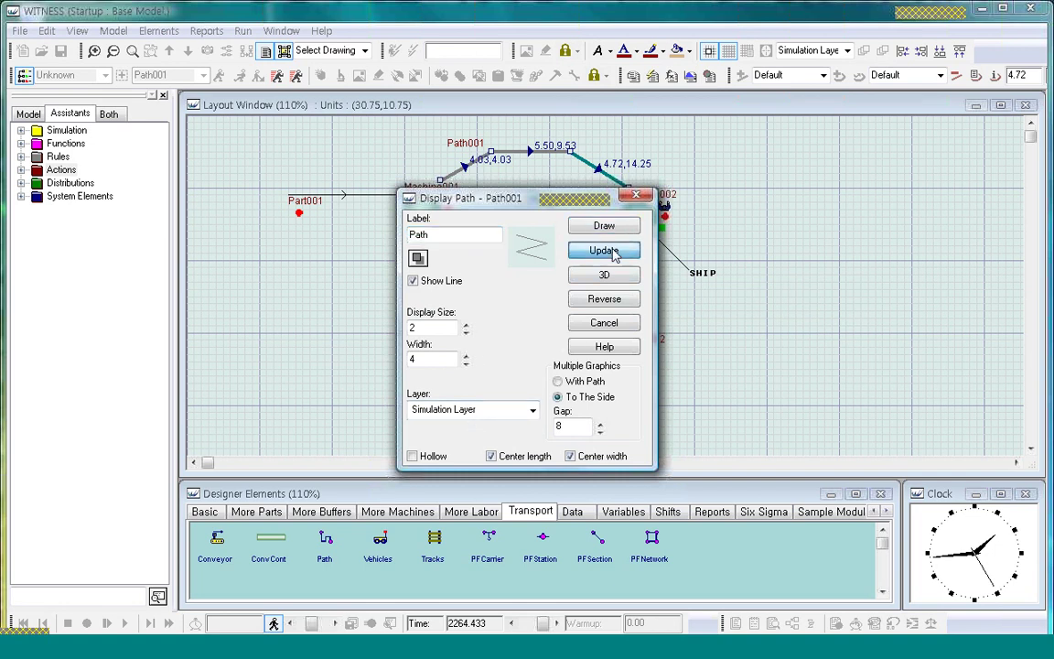
pyautogui.click(831, 309)
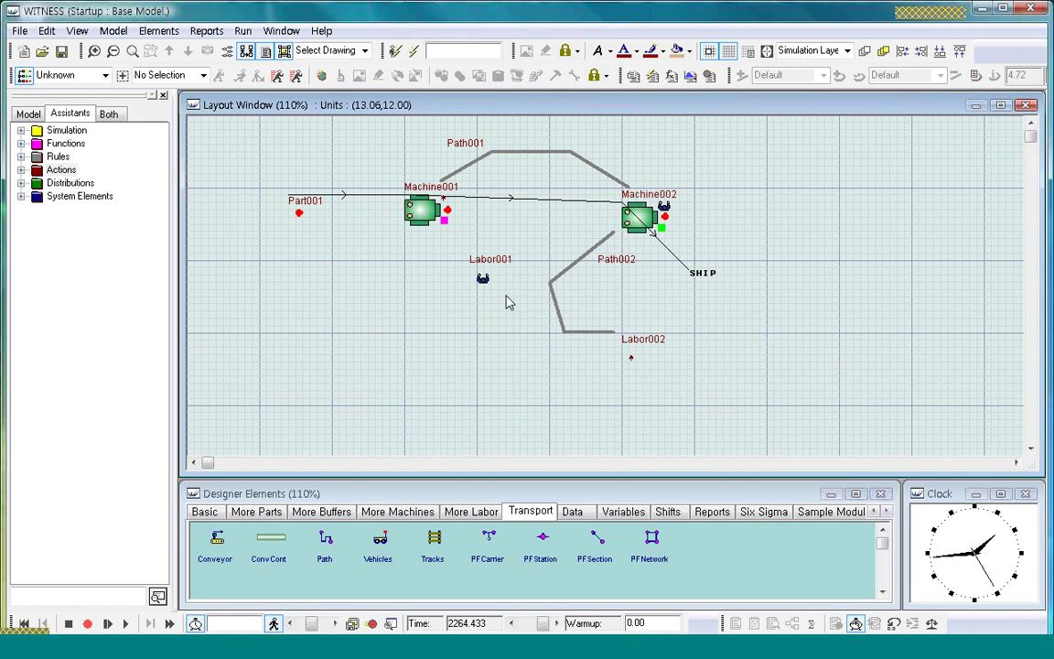
# Step: Switch the Element Flow display off, and turn it on again with Label Rules enabled
pyautogui.click(76, 31)
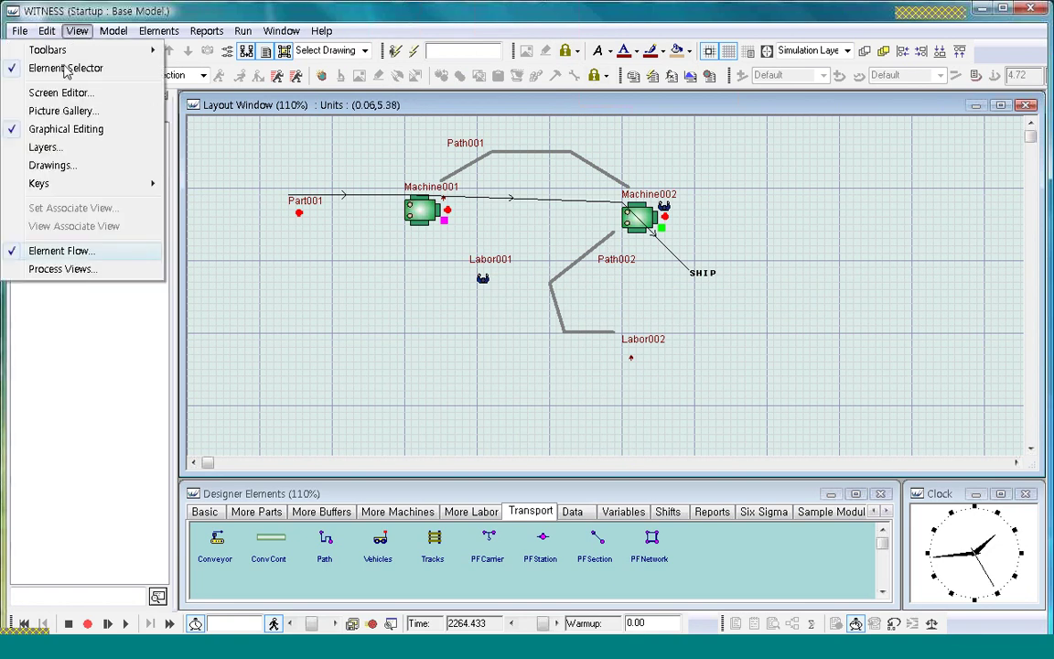
pyautogui.click(58, 252)
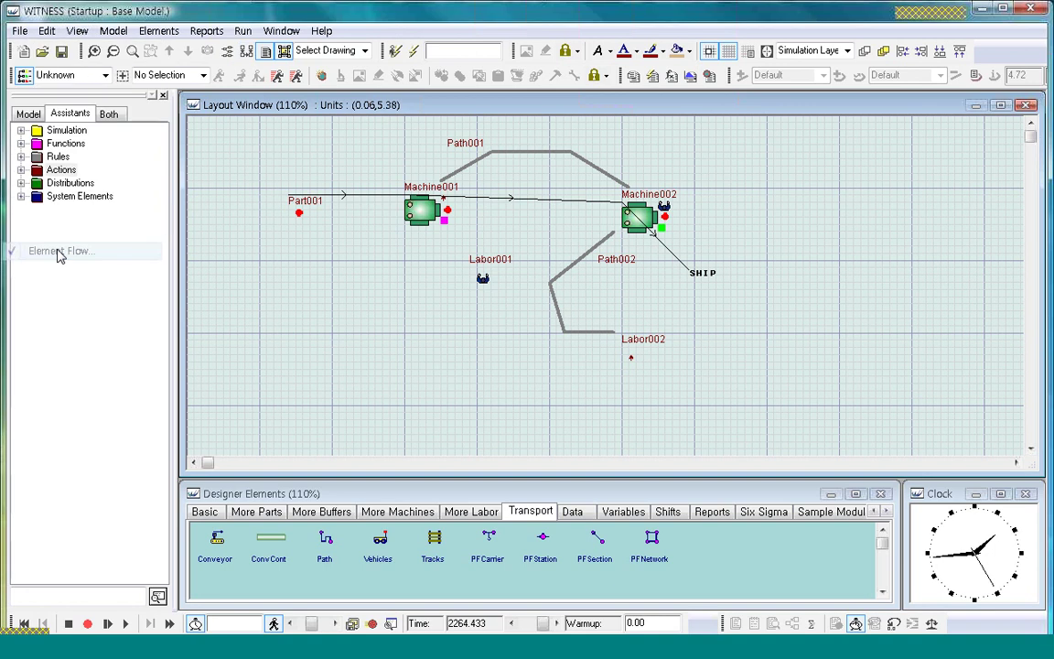
pyautogui.click(77, 32)
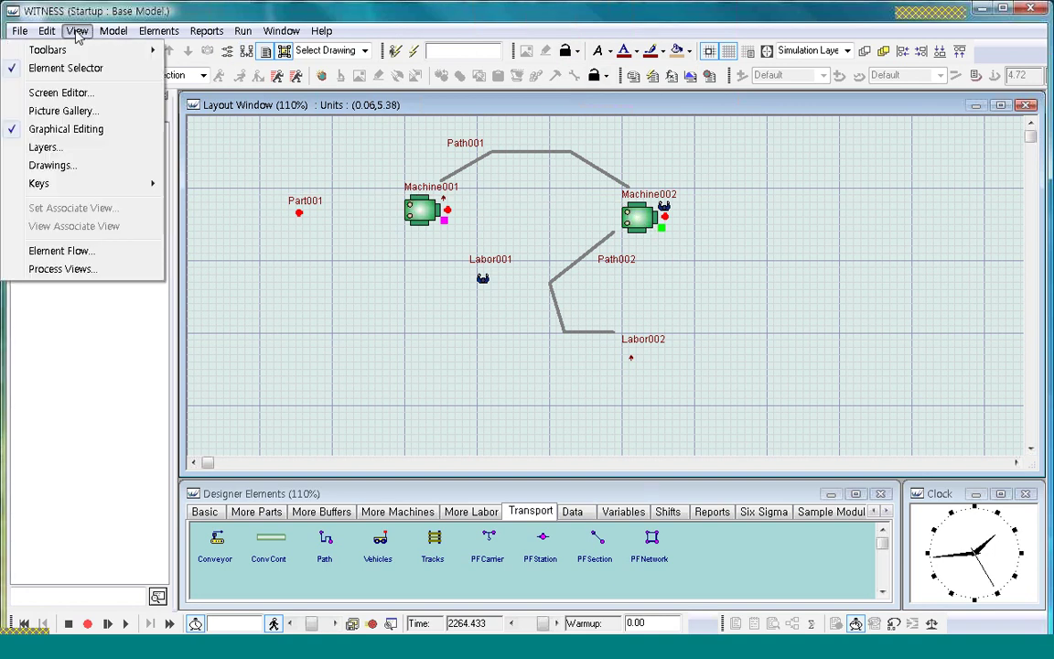
pyautogui.click(61, 250)
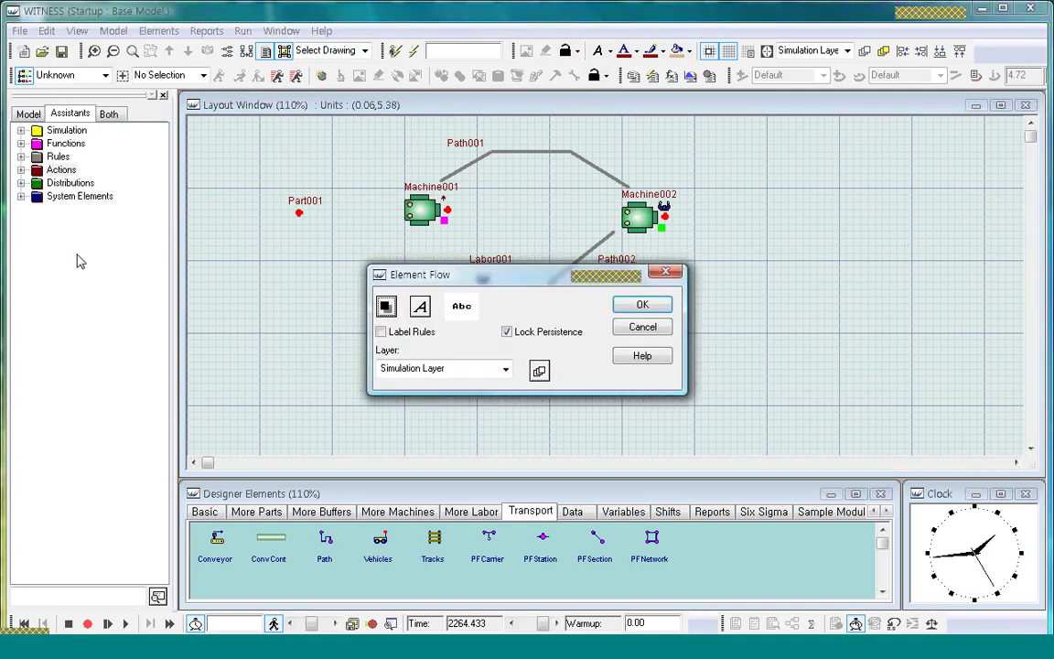
pyautogui.click(380, 331)
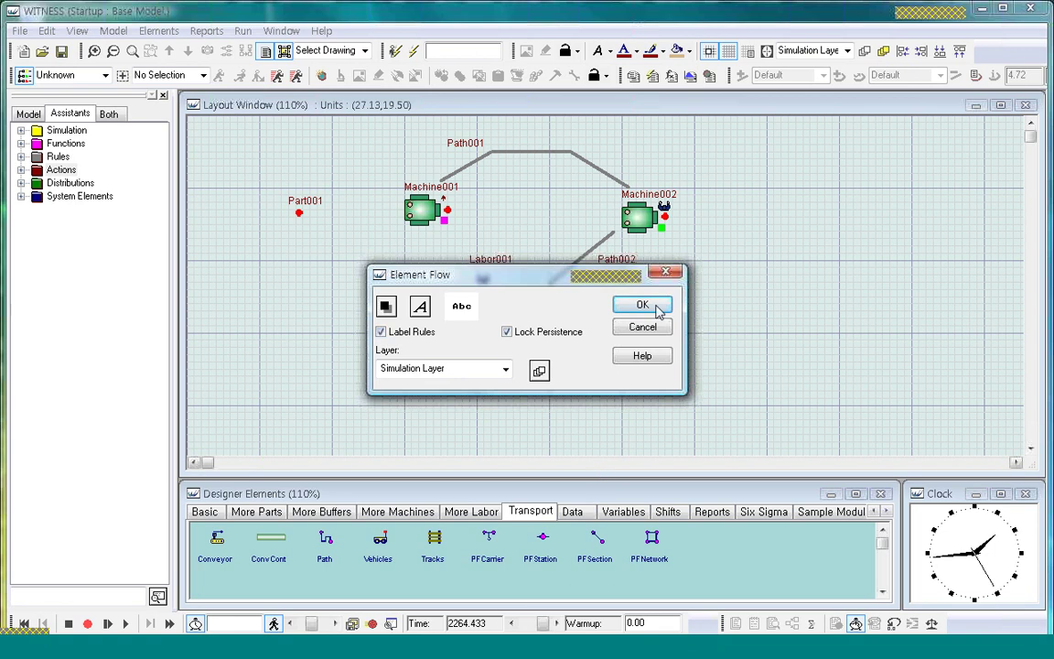
pyautogui.click(652, 304)
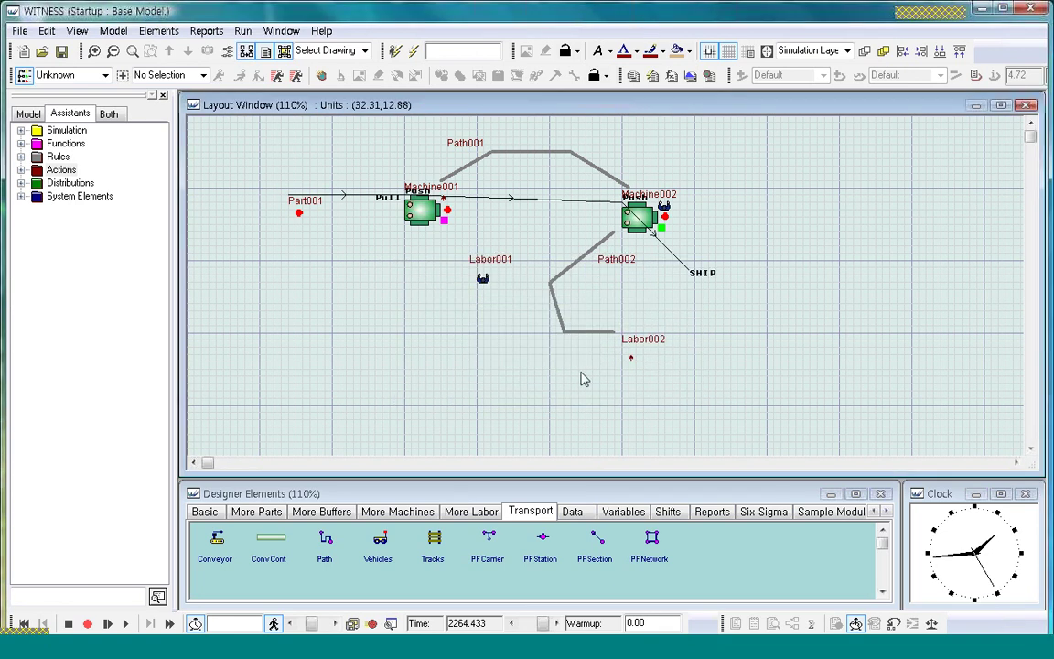
pyautogui.press('a')
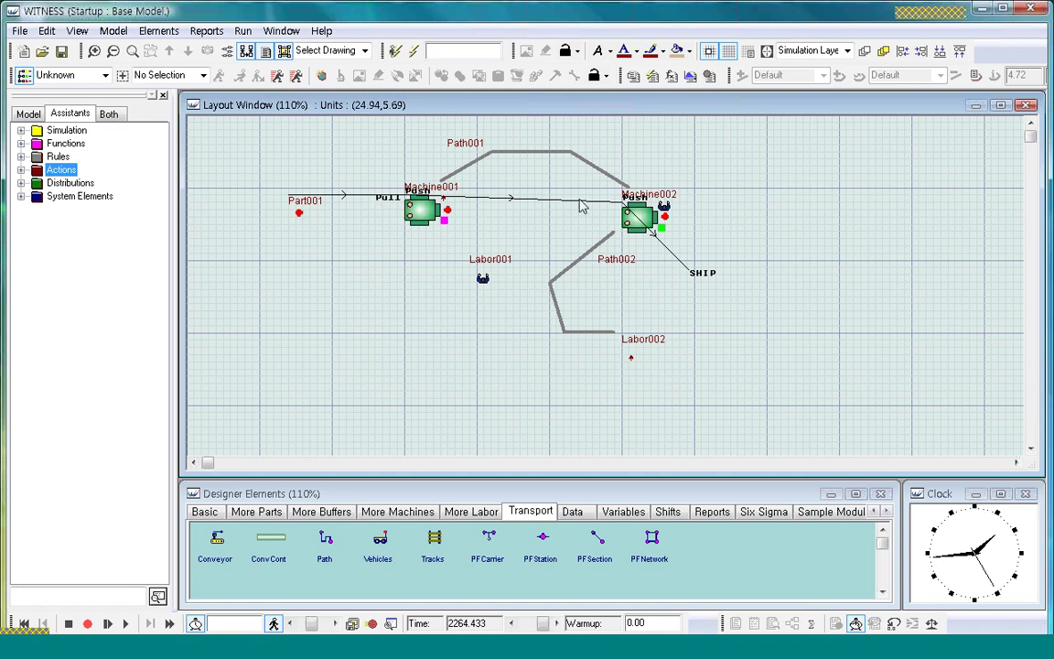
pyautogui.click(555, 239)
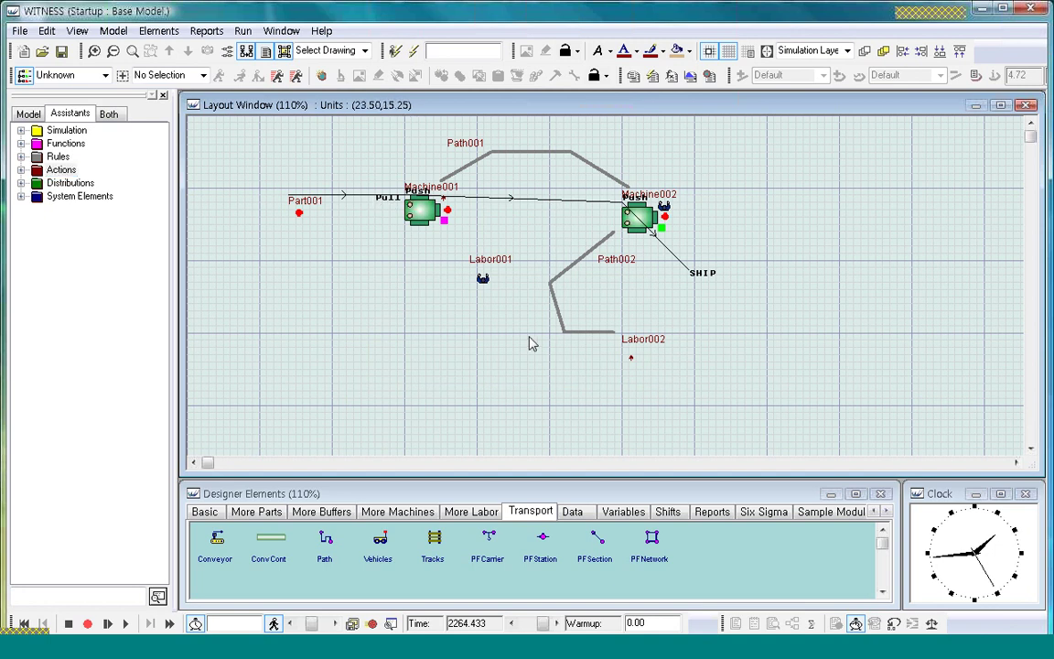
# Step: Create a process view of the Global process in Window 2, with black as its colour and Label Rules enabled
pyautogui.click(77, 30)
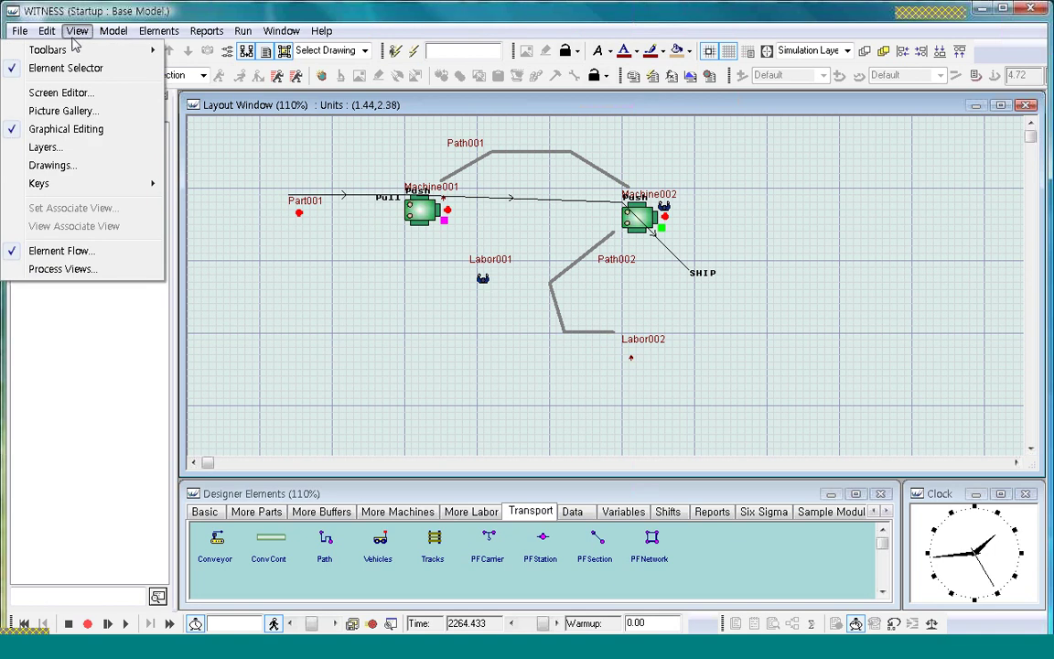
pyautogui.click(75, 271)
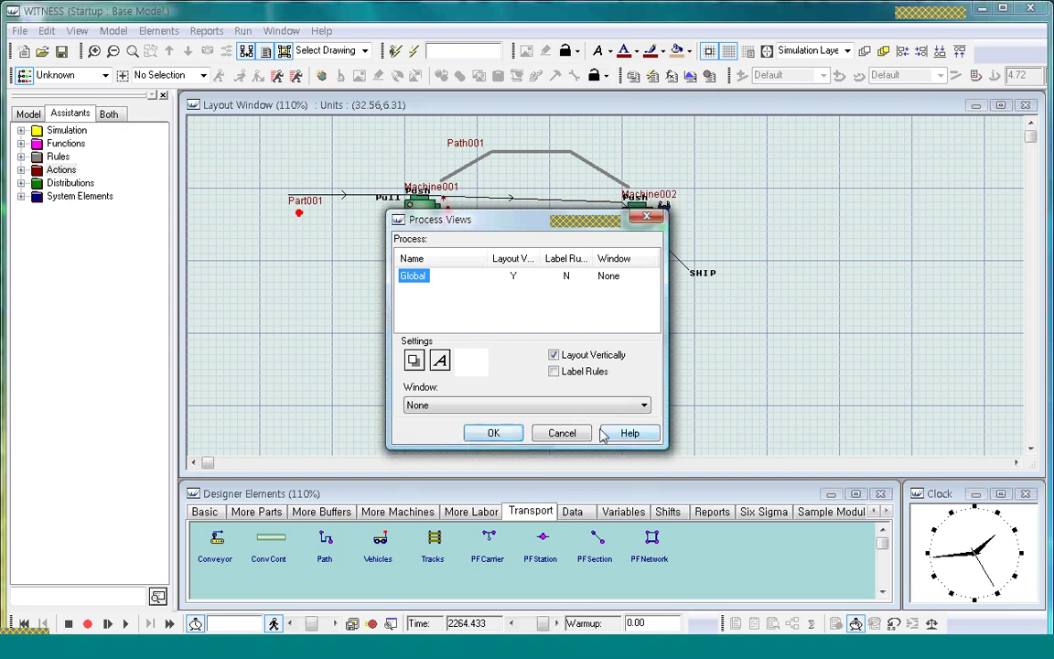
pyautogui.click(644, 406)
pyautogui.click(450, 441)
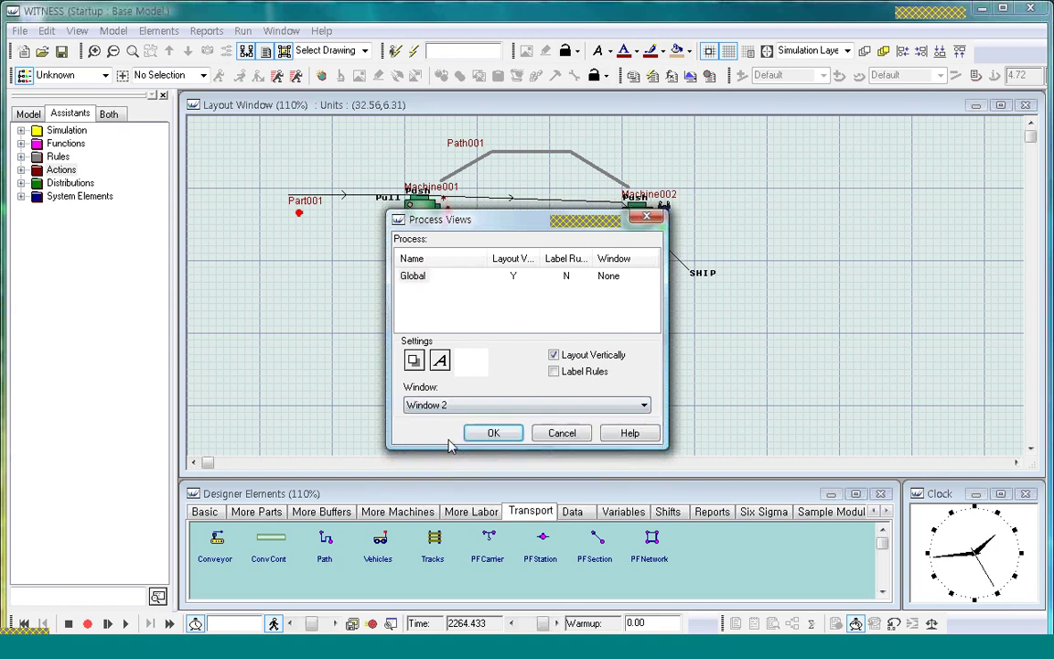
pyautogui.click(413, 360)
pyautogui.click(440, 333)
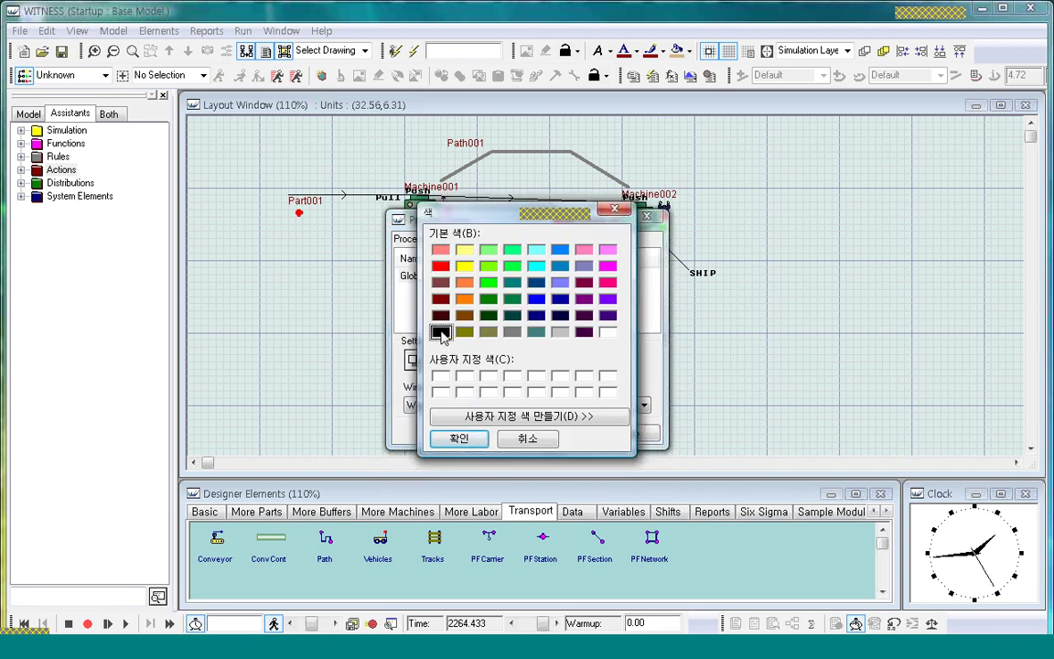
pyautogui.click(459, 438)
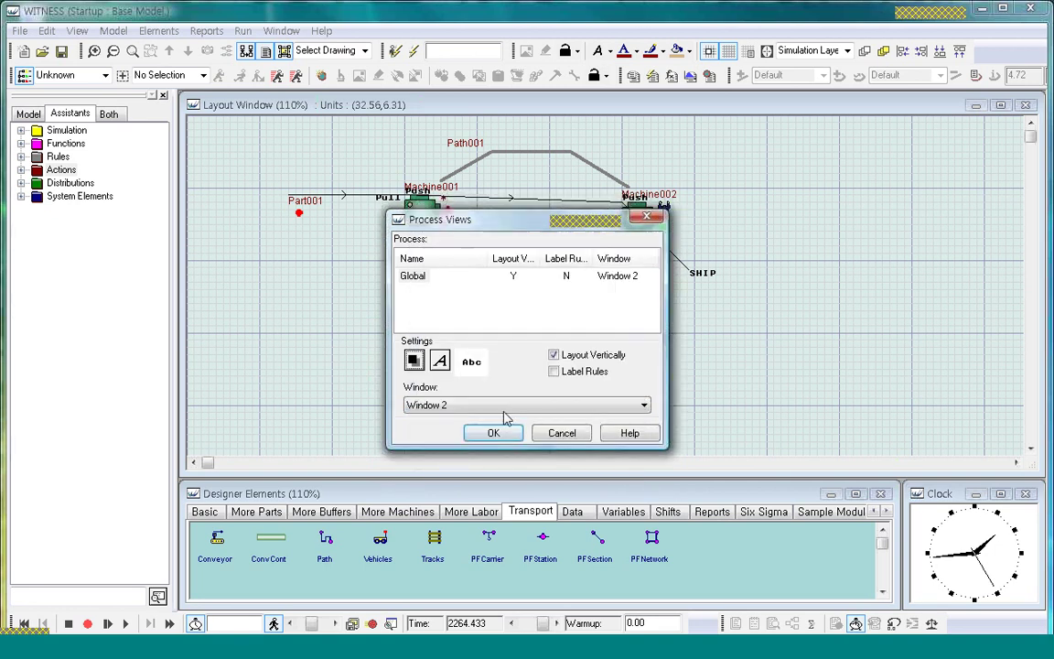
pyautogui.click(576, 373)
pyautogui.click(491, 433)
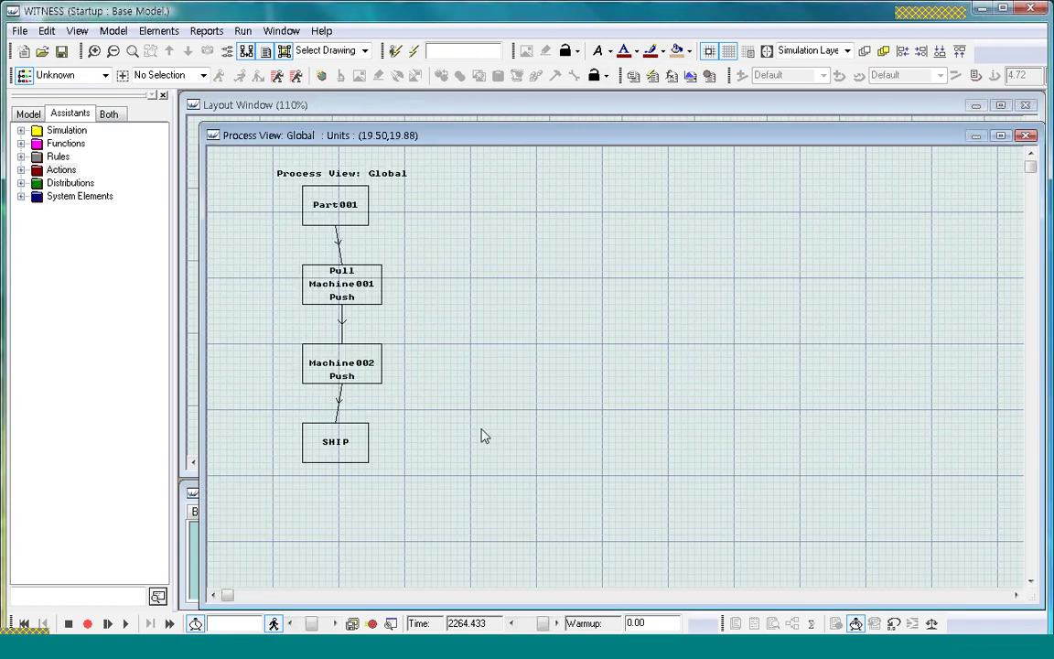
# Step: Examine the flow sequence in the process view by selecting Part001, Machine001, Machine002 and SHIP in turn
pyautogui.click(310, 271)
pyautogui.click(337, 213)
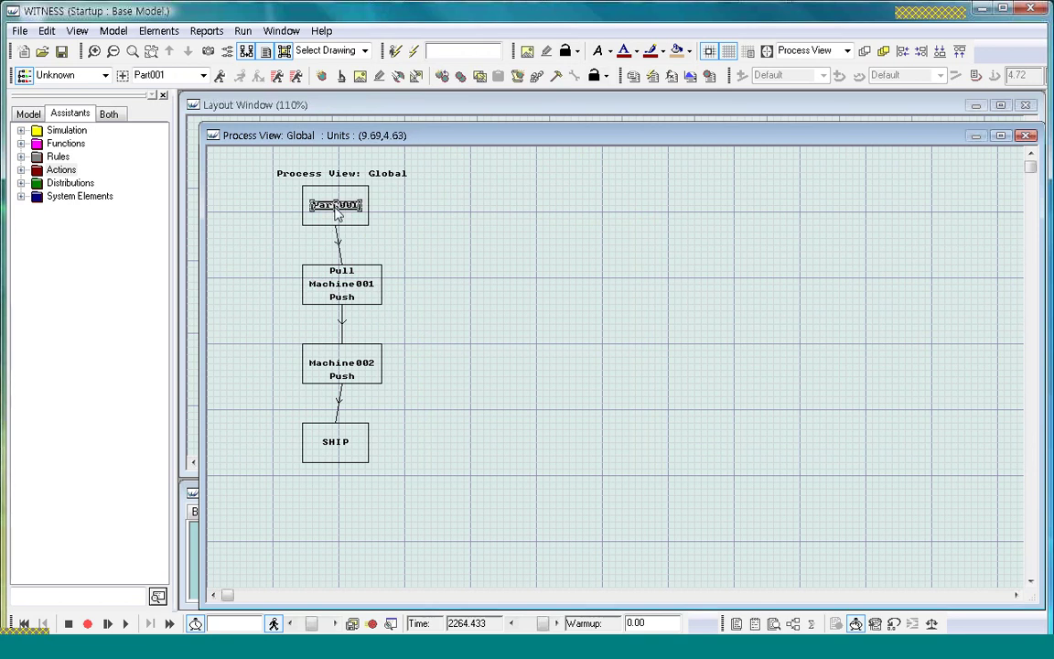
pyautogui.click(362, 294)
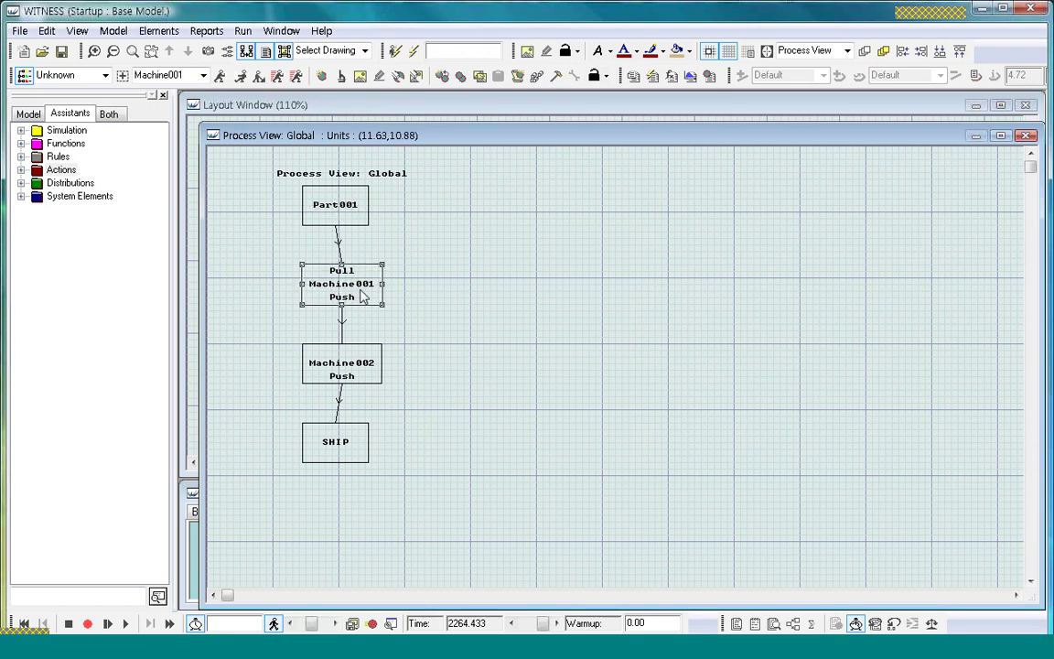
pyautogui.click(345, 375)
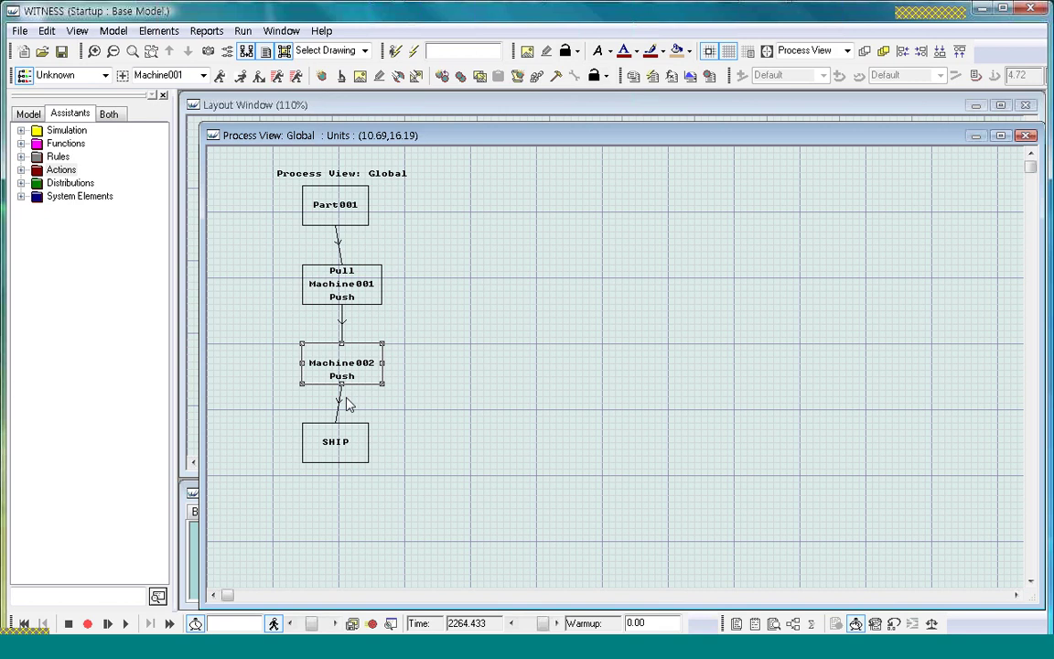
pyautogui.click(348, 441)
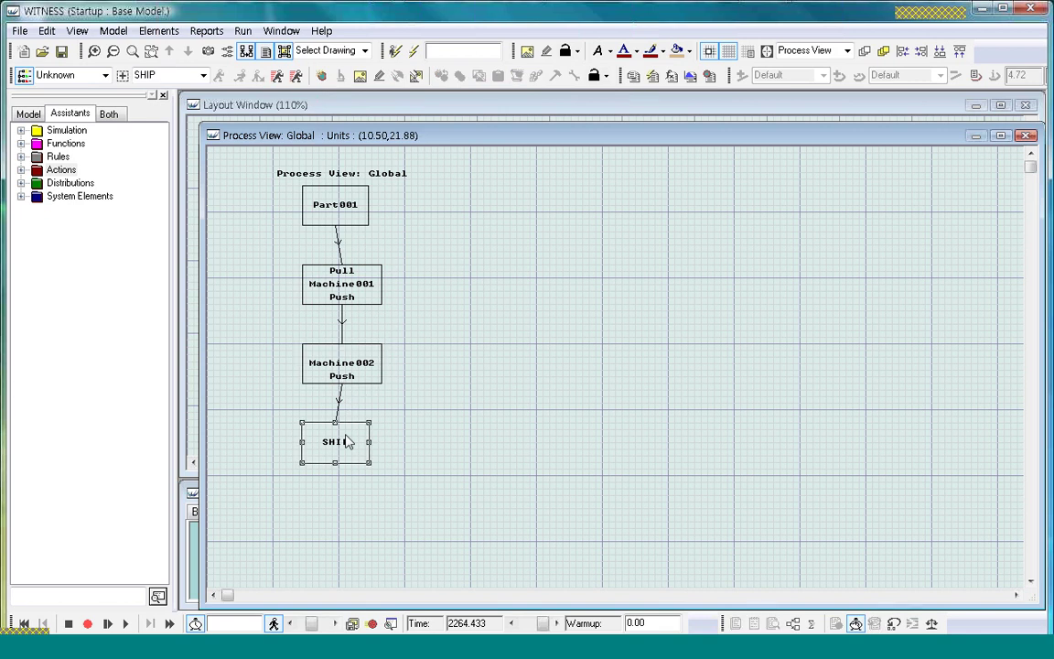
# Step: Move the Machine001 box out of the process view chain and back into line, checking the machine's details at both positions
pyautogui.moveTo(360, 294); pyautogui.dragTo(448, 295)
pyautogui.doubleClick(448, 296)
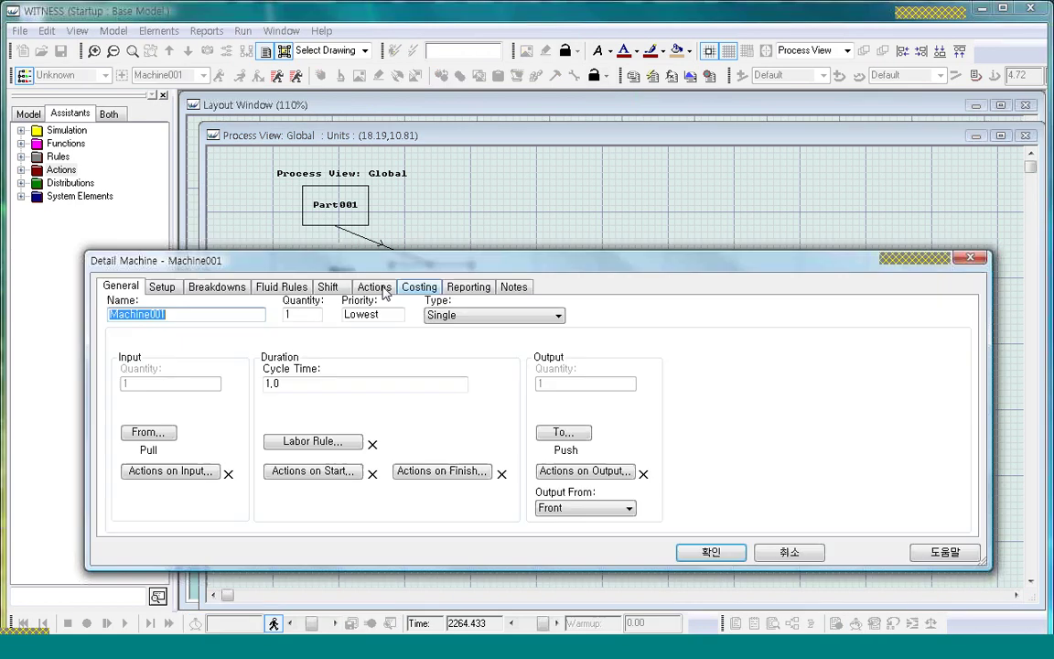
pyautogui.click(792, 556)
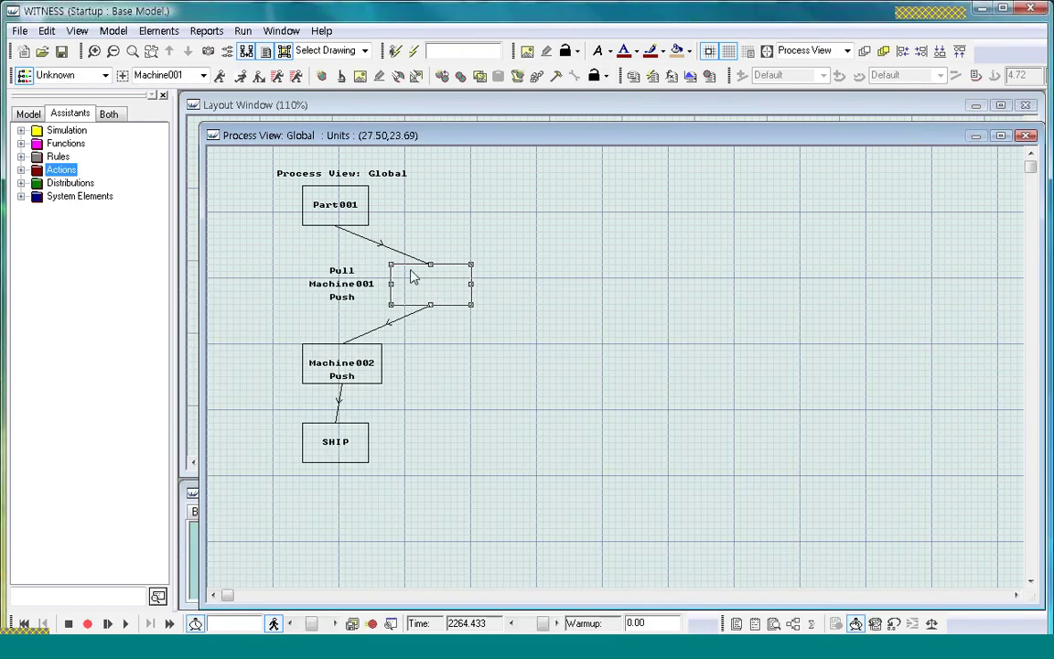
pyautogui.moveTo(413, 275); pyautogui.dragTo(325, 268)
pyautogui.doubleClick(324, 268)
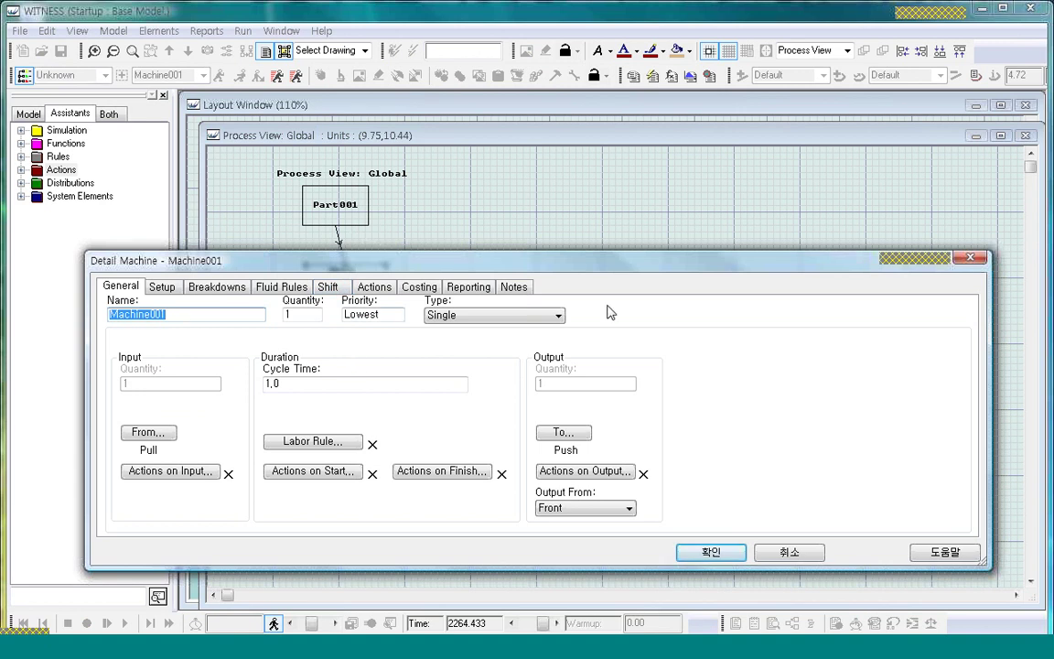
pyautogui.click(711, 552)
# Step: Check the display options of Machine001 from the process view without drawing anything, and close the process view
pyautogui.rightClick(358, 306)
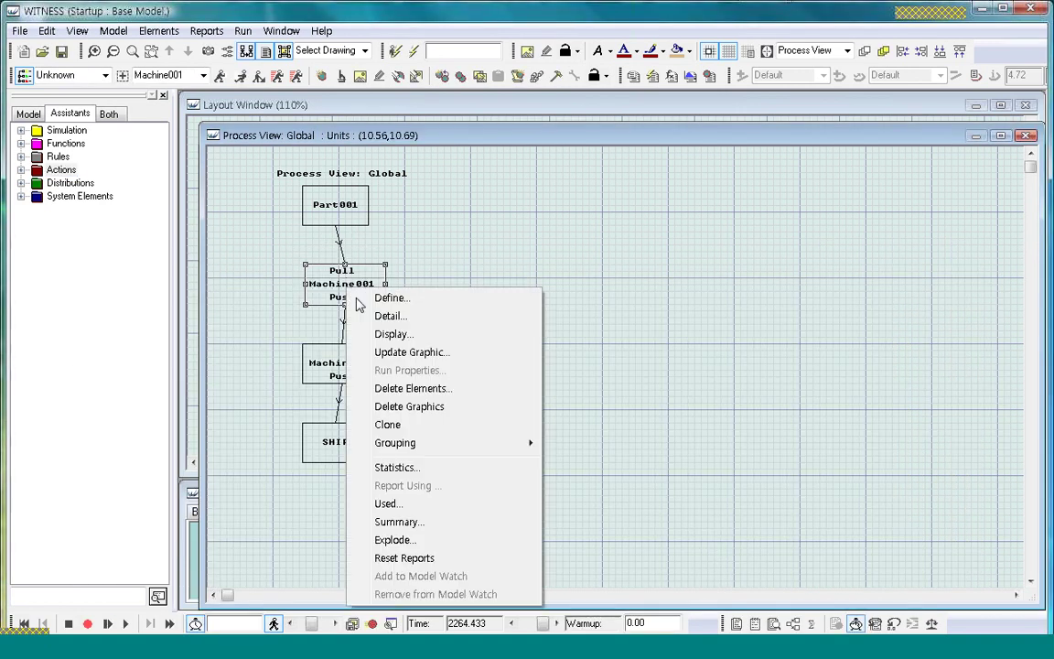
pyautogui.click(393, 334)
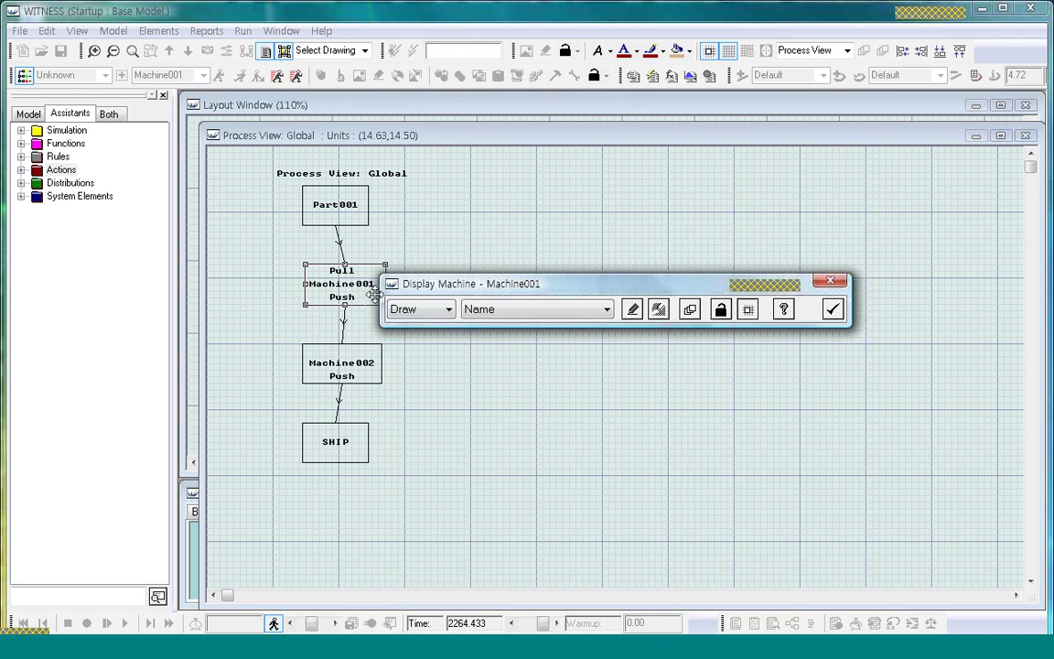
pyautogui.click(831, 310)
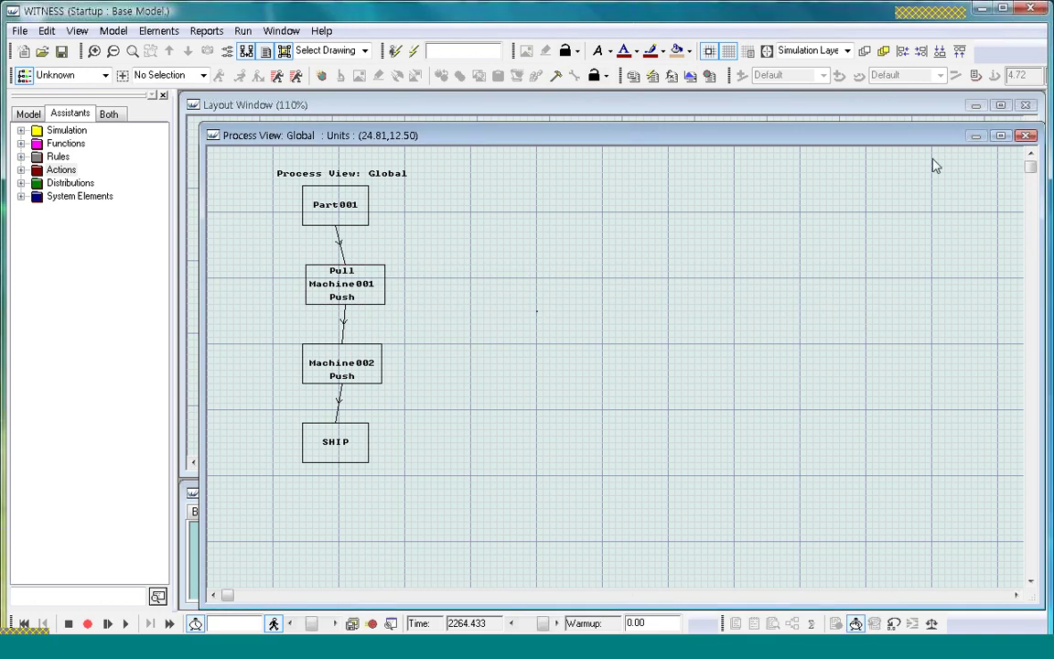
pyautogui.click(1026, 137)
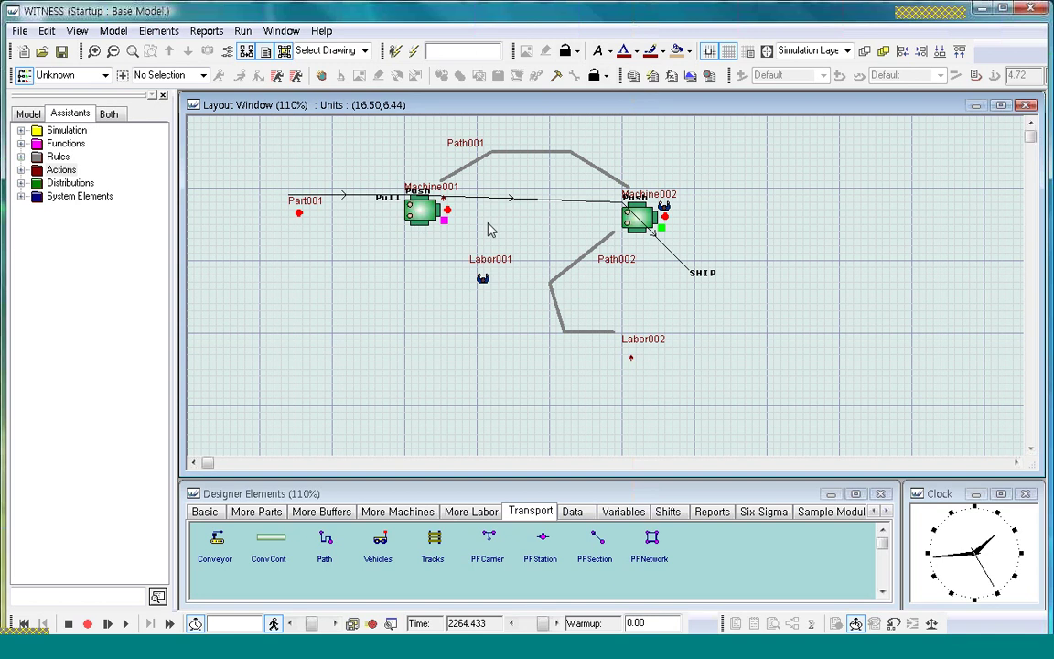
# Step: Explode Machine002 and examine the state, position and part in its status report, widening the Part column to read the name
pyautogui.rightClick(646, 228)
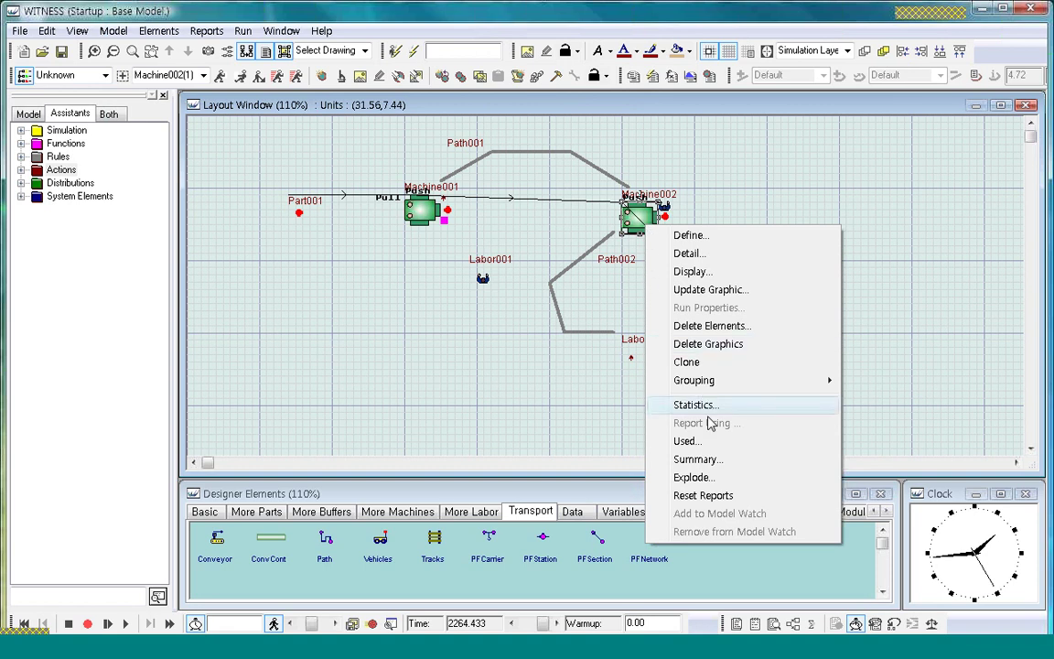
pyautogui.click(711, 478)
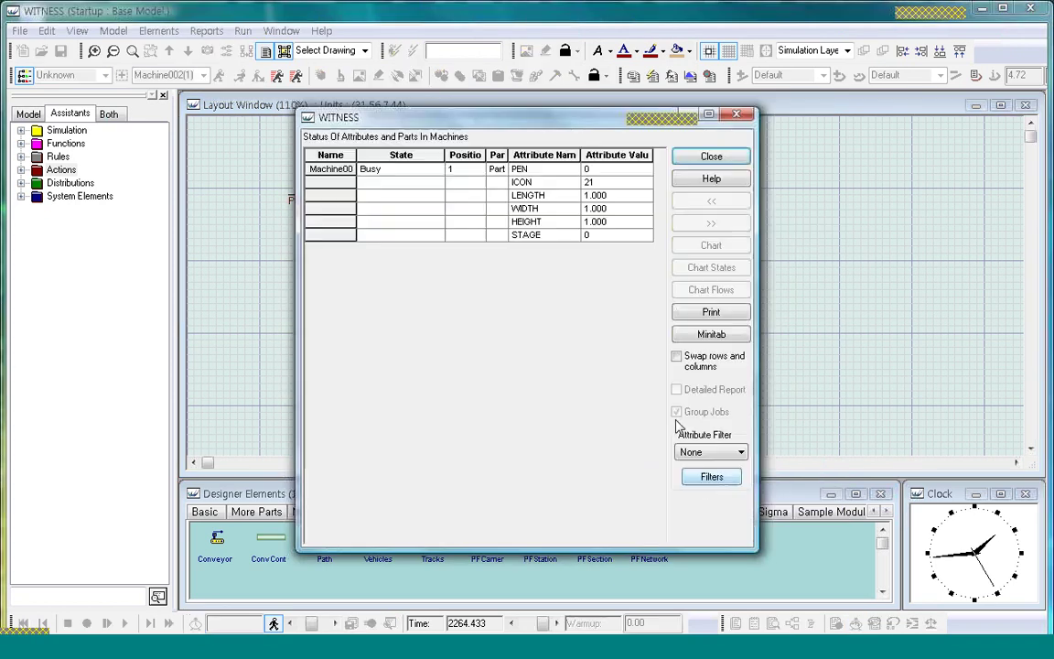
pyautogui.moveTo(578, 126); pyautogui.dragTo(933, 138)
pyautogui.moveTo(812, 134)
pyautogui.mouseDown()
pyautogui.moveTo(799, 135)
pyautogui.moveTo(814, 135)
pyautogui.mouseUp()
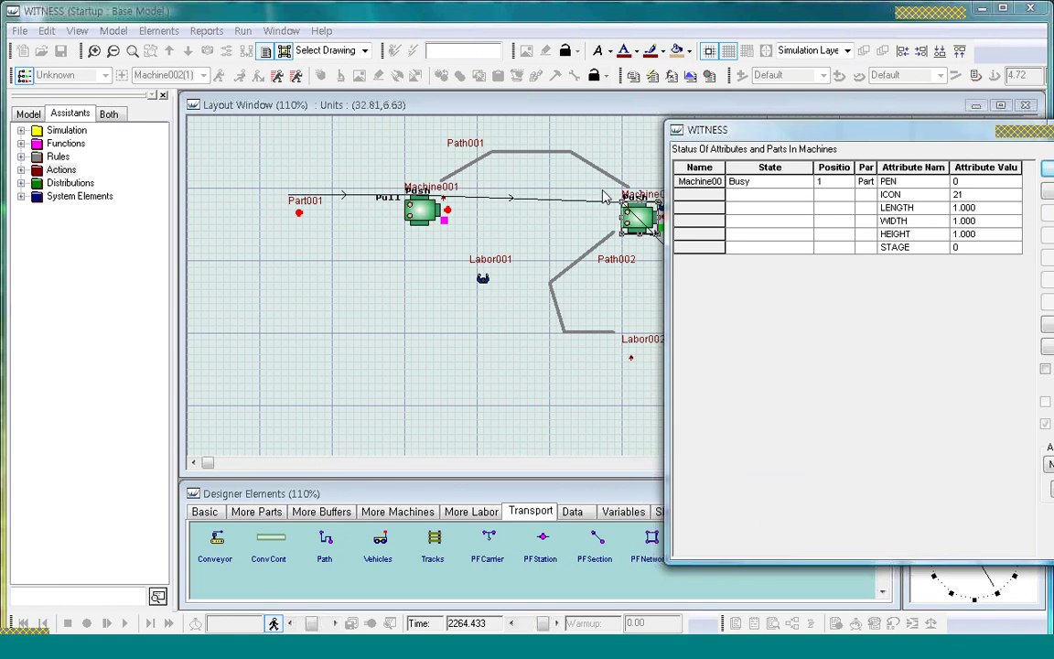
pyautogui.click(762, 183)
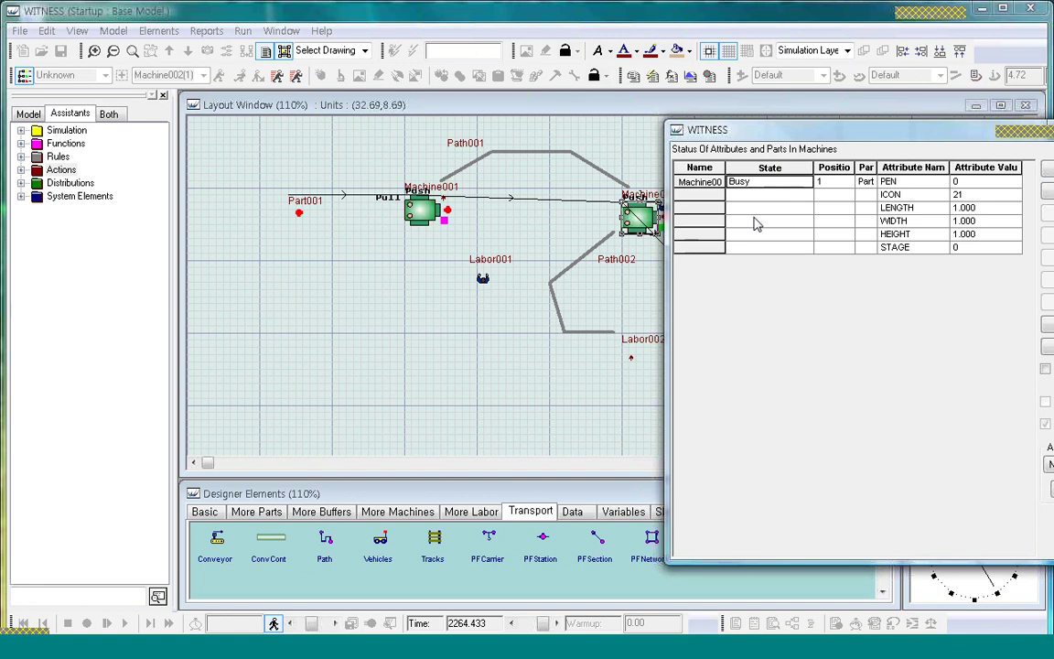
pyautogui.click(833, 185)
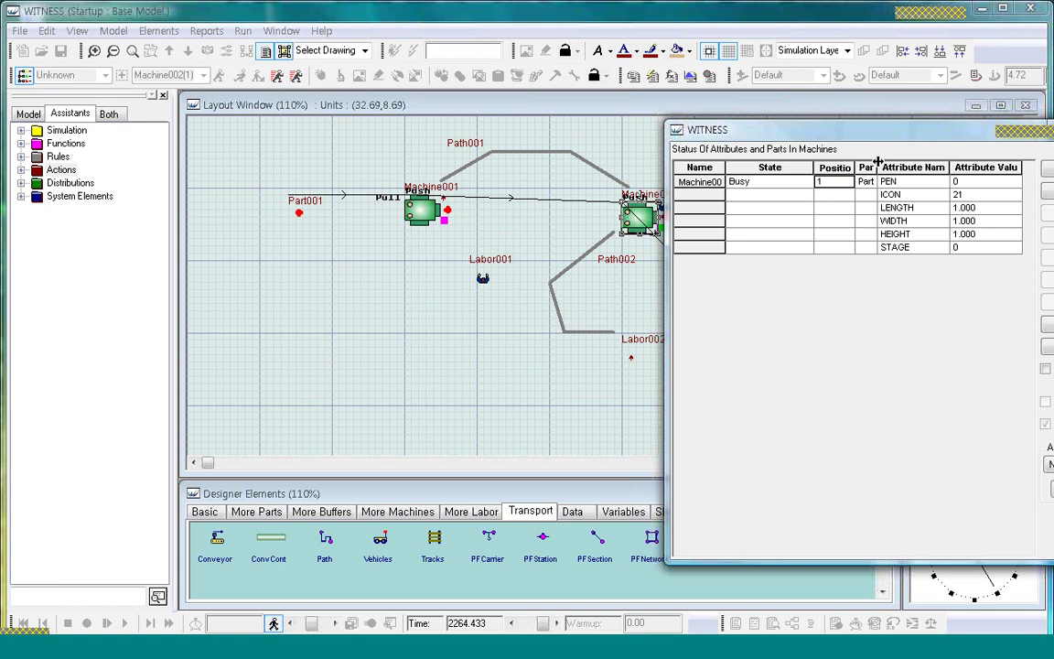
pyautogui.moveTo(878, 161); pyautogui.dragTo(905, 165)
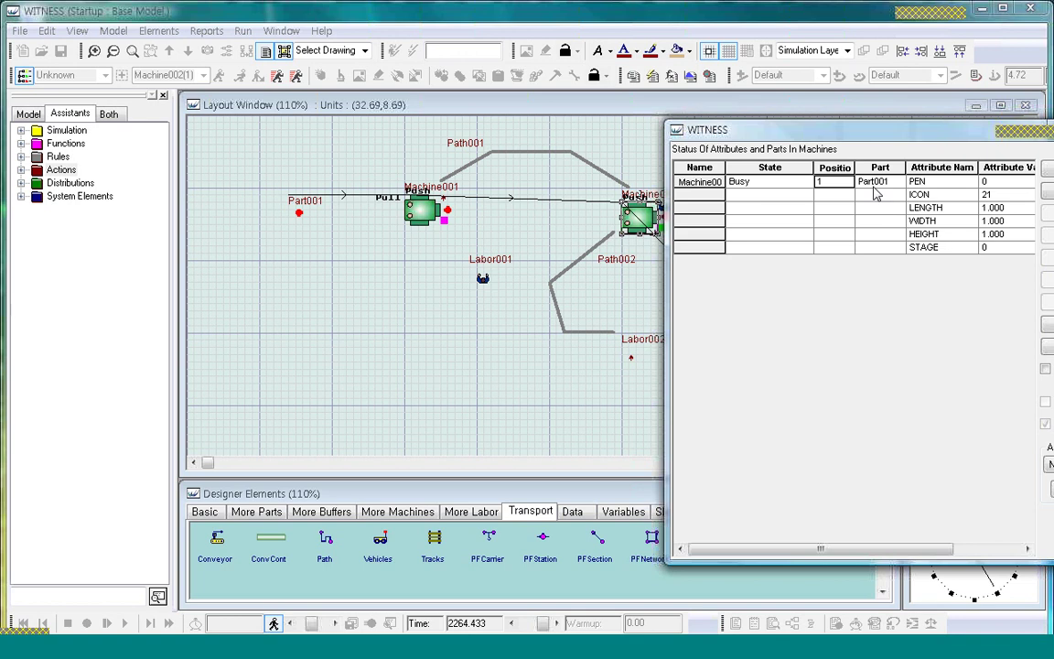
pyautogui.click(872, 183)
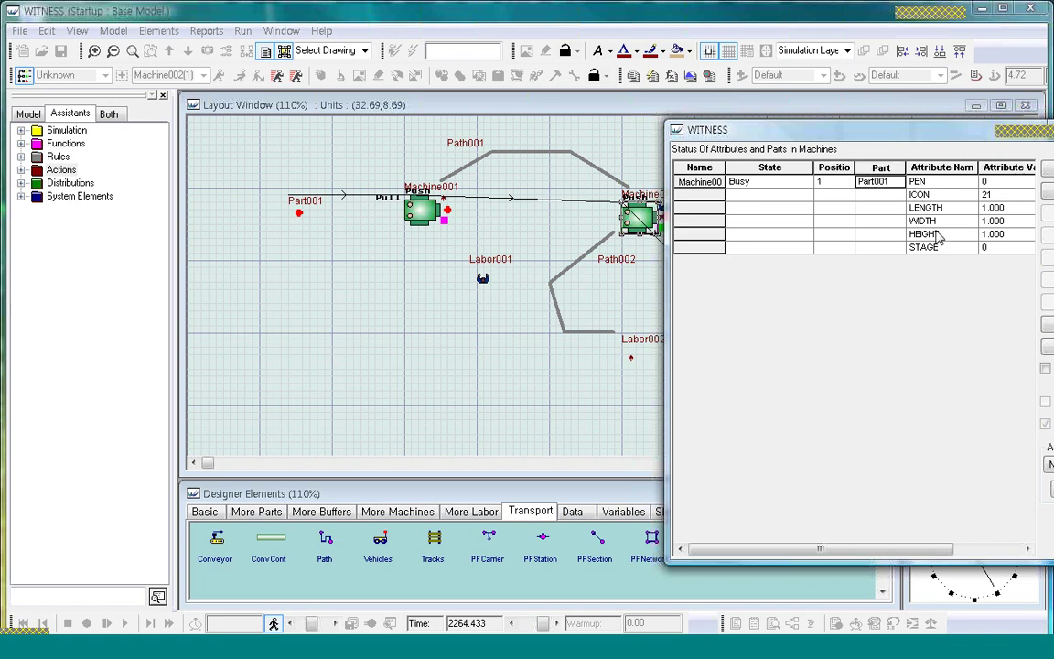
# Step: Examine the icon, length, width and height attribute values of the part in Machine002, and close the status report
pyautogui.moveTo(848, 128); pyautogui.dragTo(751, 137)
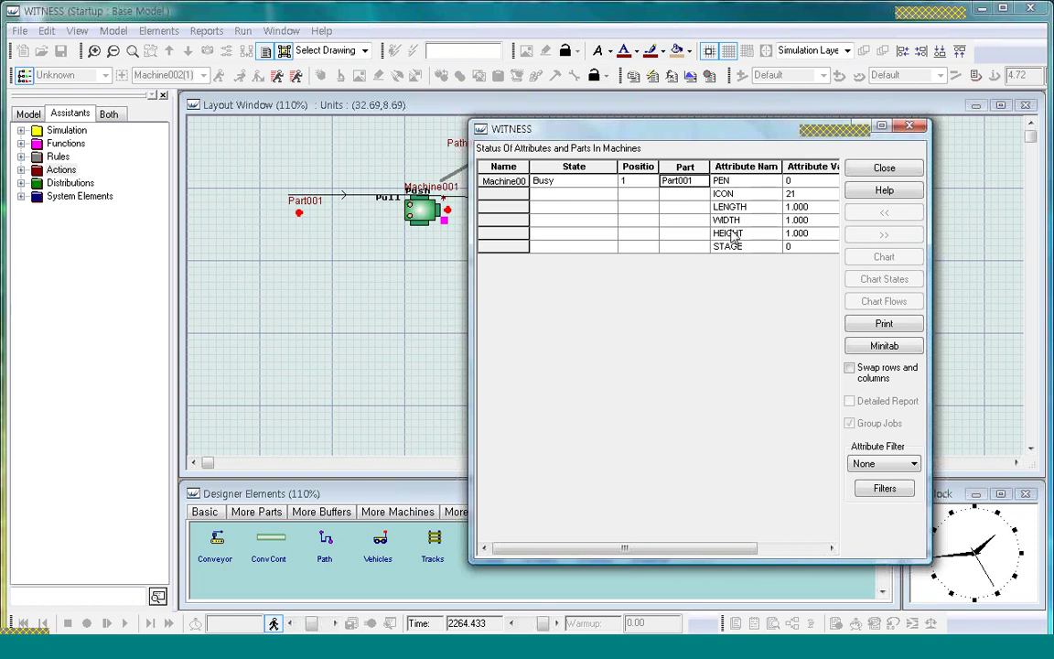
pyautogui.click(798, 194)
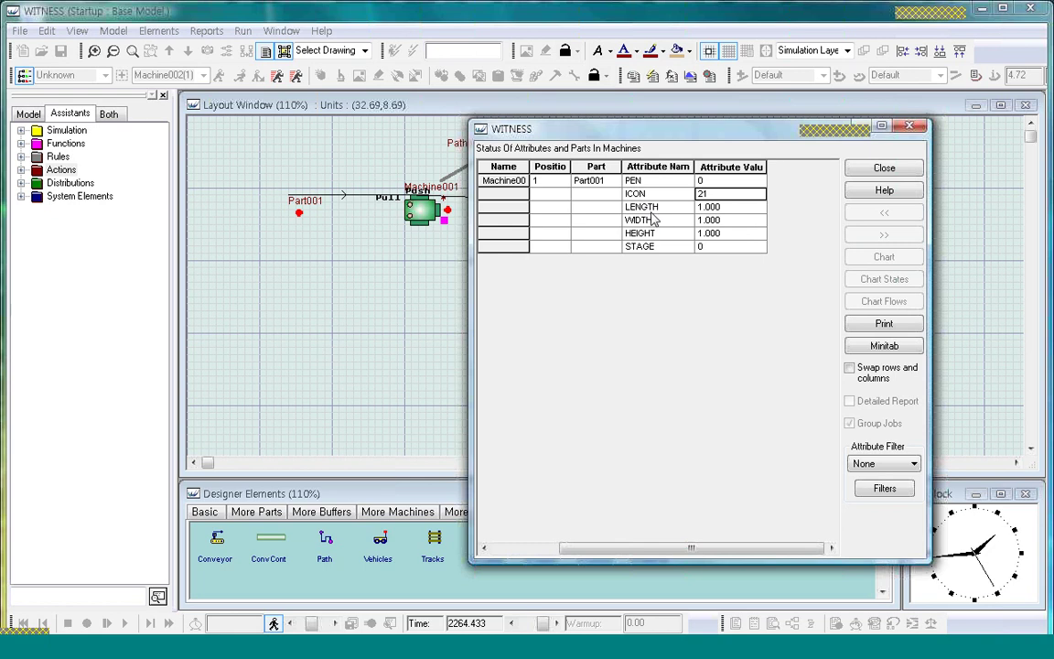
pyautogui.click(712, 209)
pyautogui.click(720, 222)
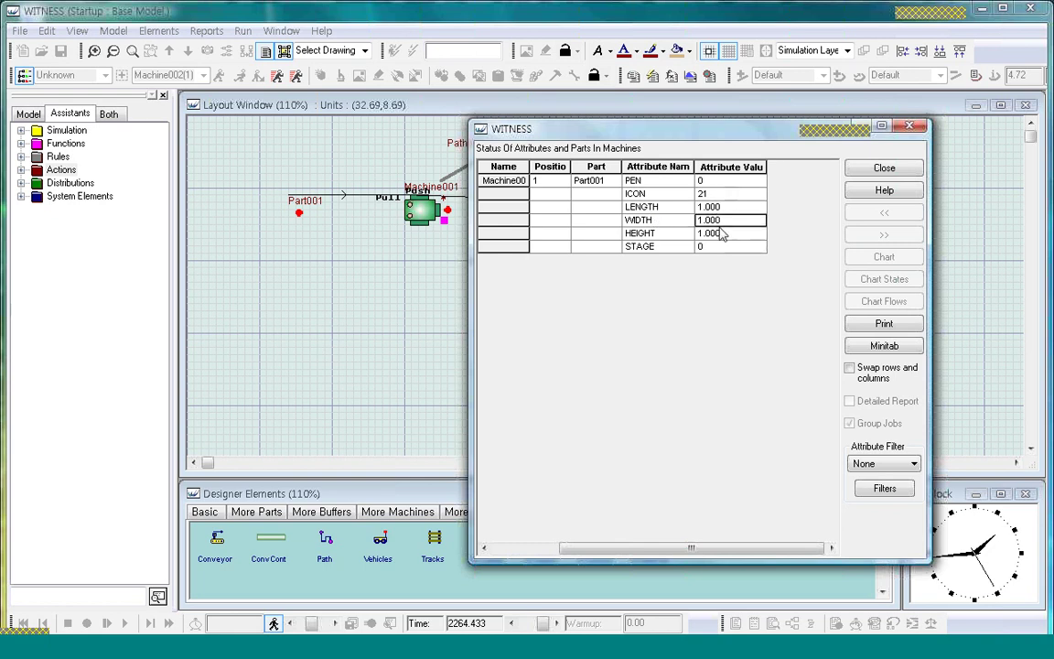
pyautogui.click(720, 236)
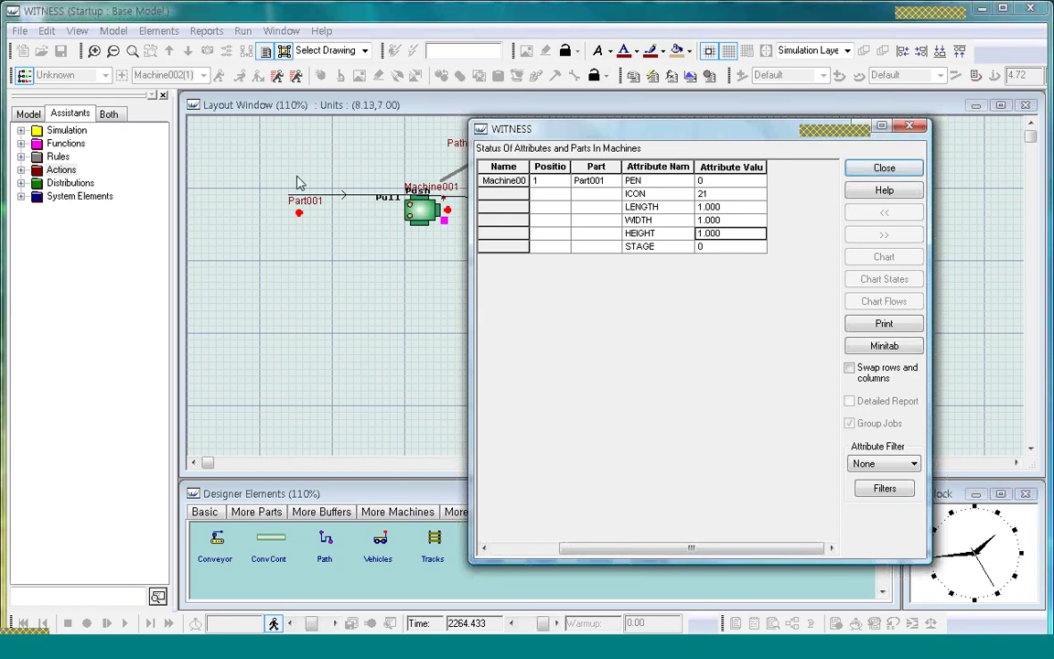
pyautogui.click(882, 167)
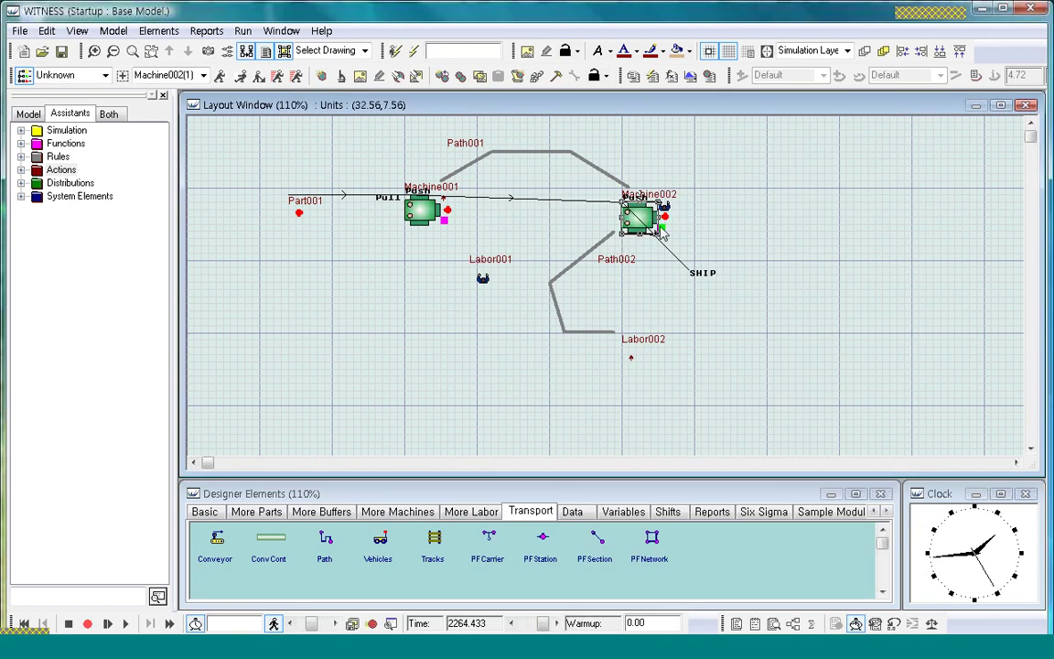
pyautogui.click(865, 235)
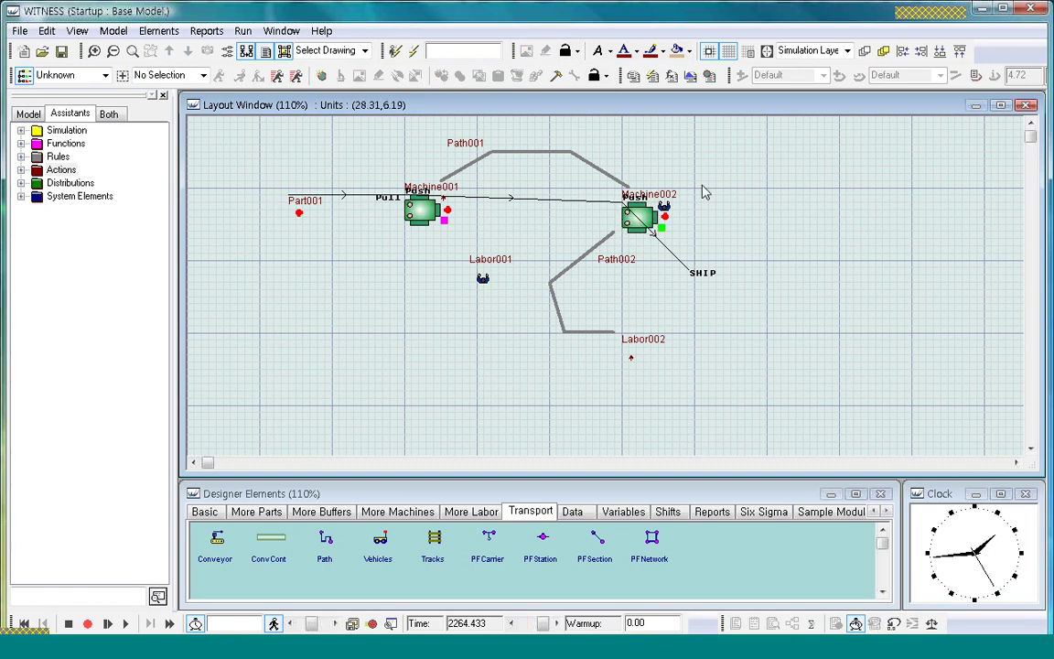